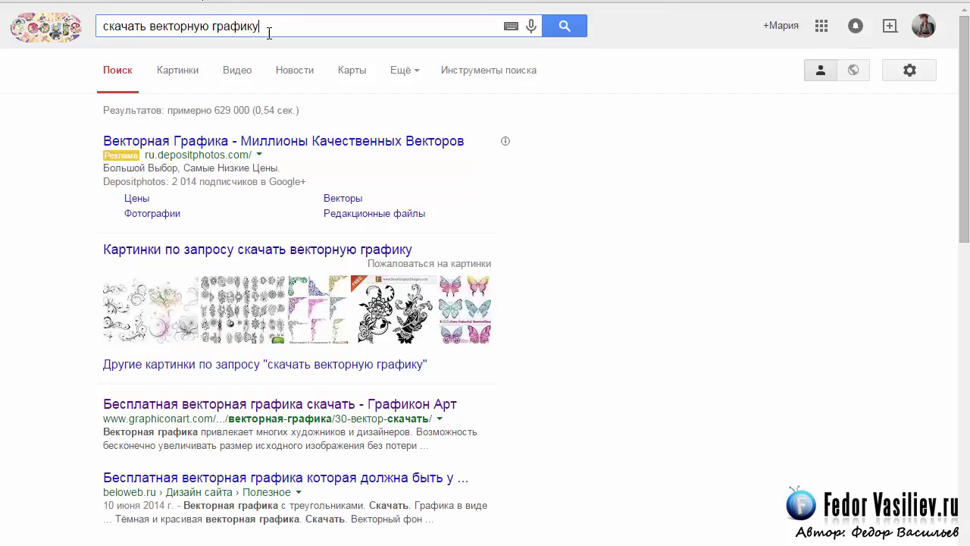
{"action": "triple_click", "coordinate": [282, 25]}
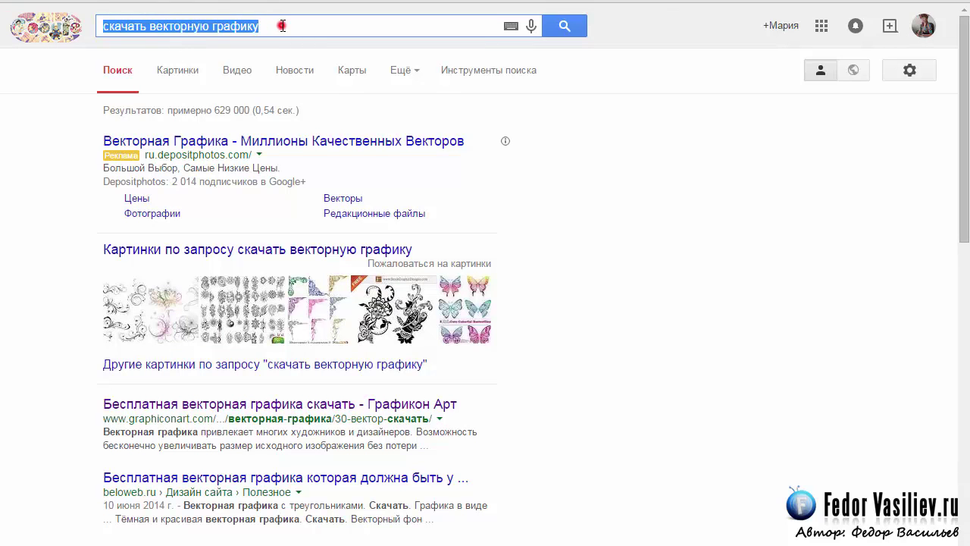
{"action": "left_click", "coordinate": [282, 25]}
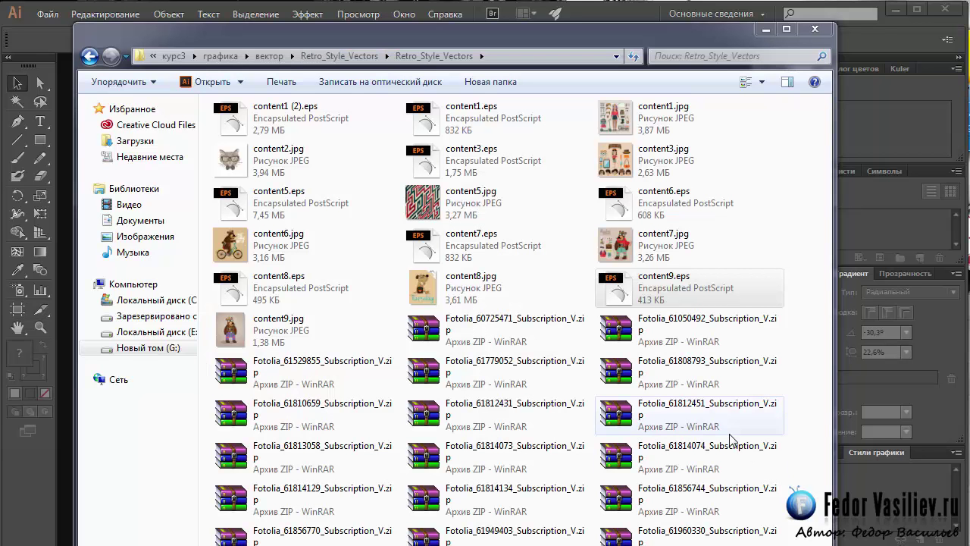
- Open the vector file content9.eps from the Retro_Style_Vectors folder in Illustrator
{"action": "left_click", "coordinate": [644, 302]}
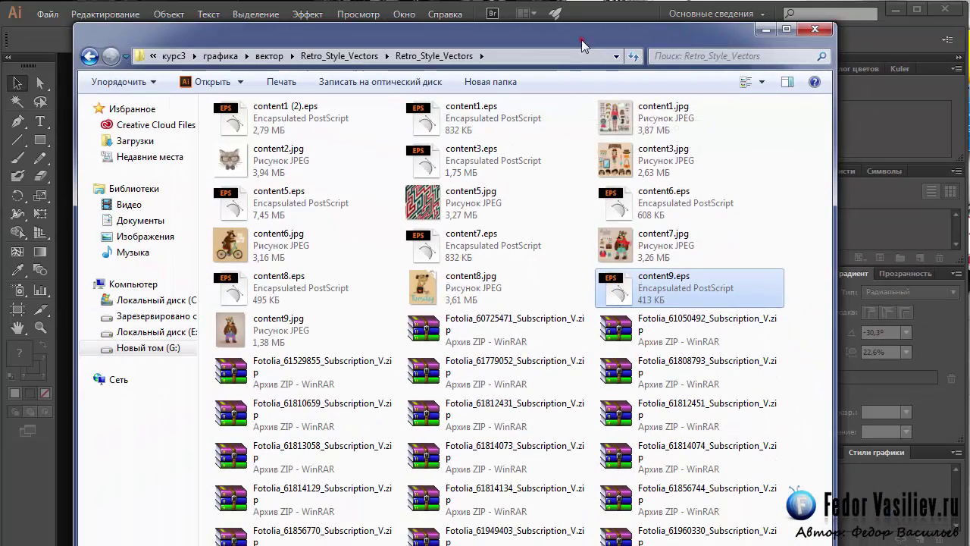
{"action": "left_click_drag", "start_coordinate": [581, 40], "coordinate": [108, 87]}
{"action": "left_click_drag", "start_coordinate": [143, 338], "coordinate": [486, 260]}
{"action": "left_click", "coordinate": [472, 365]}
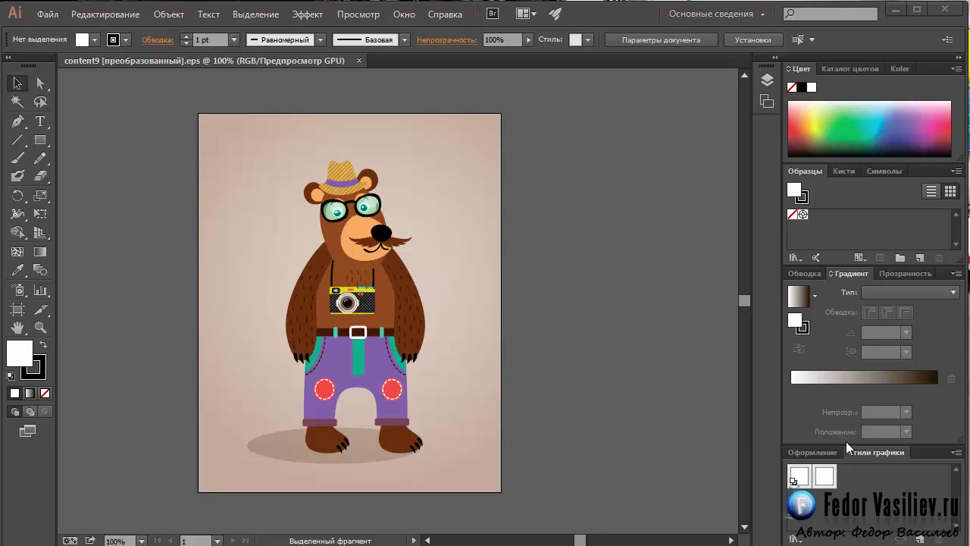
- Show the document's layer list and select the background layer
{"action": "left_click", "coordinate": [767, 79]}
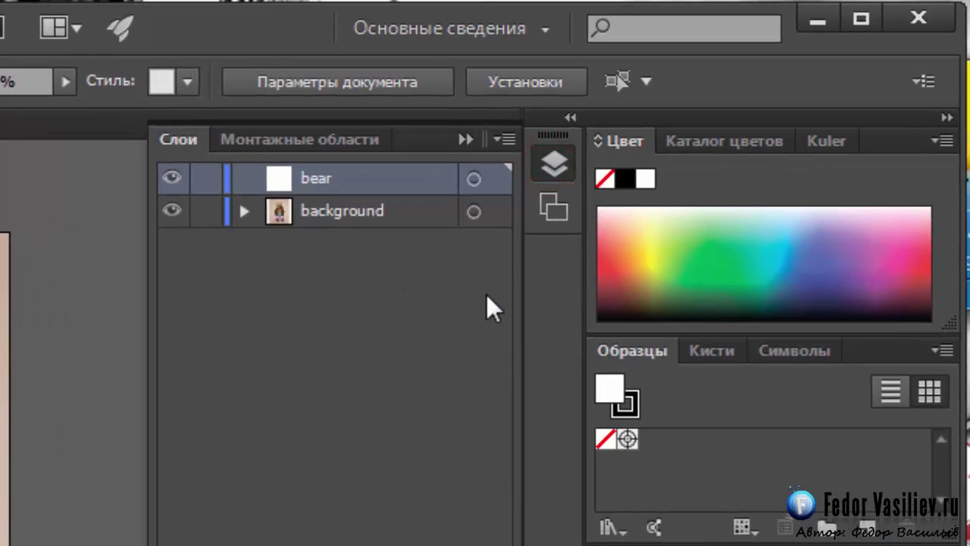
{"action": "left_click", "coordinate": [175, 134]}
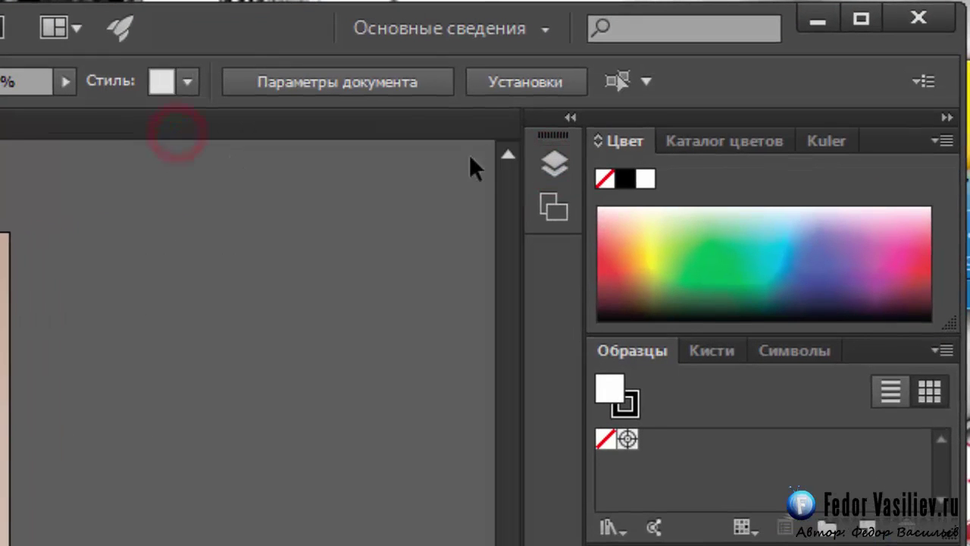
{"action": "left_click", "coordinate": [561, 161]}
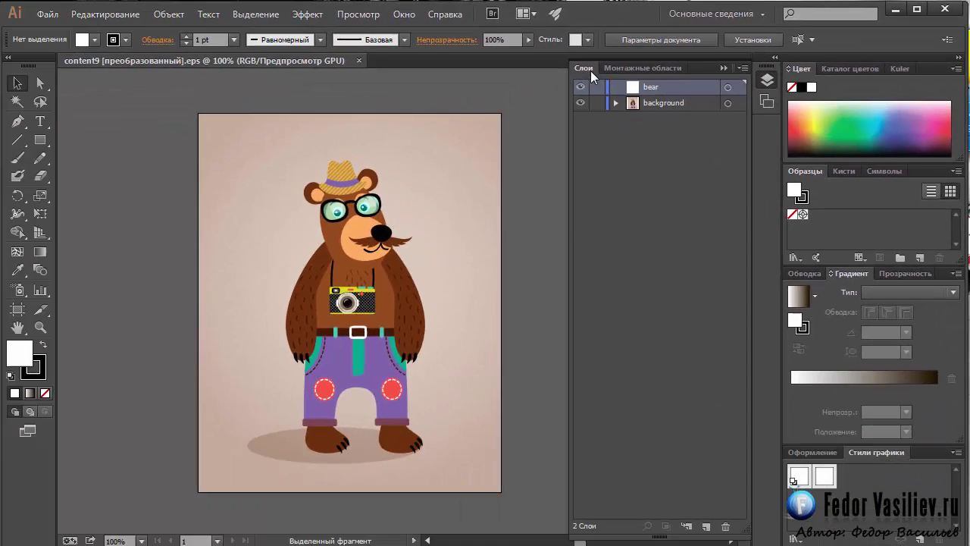
{"action": "left_click", "coordinate": [650, 103]}
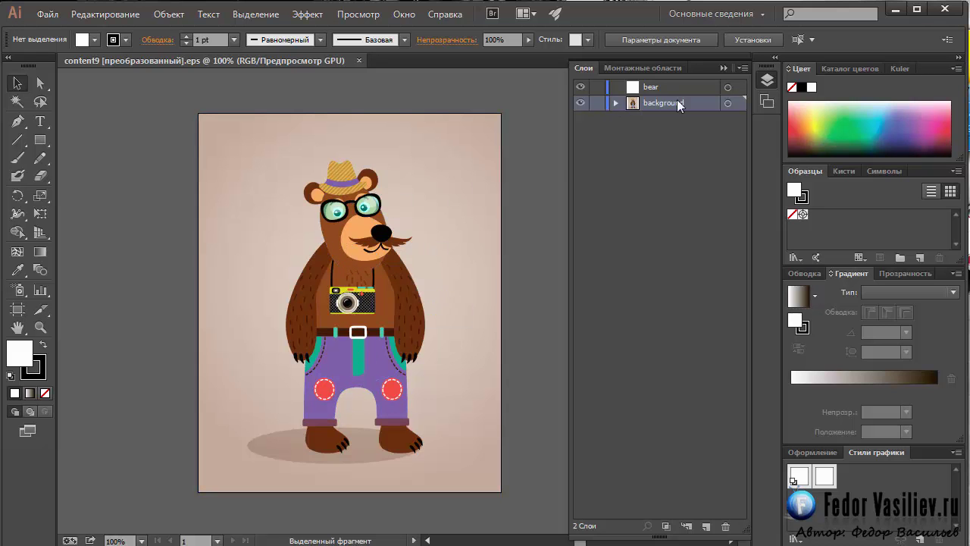
{"action": "left_click", "coordinate": [584, 67]}
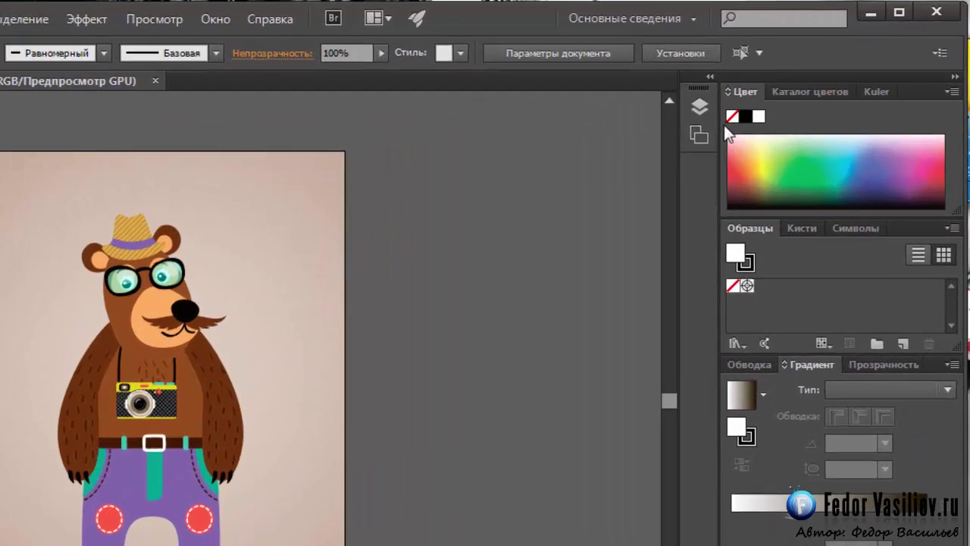
{"action": "left_click", "coordinate": [761, 84]}
{"action": "left_click", "coordinate": [424, 180]}
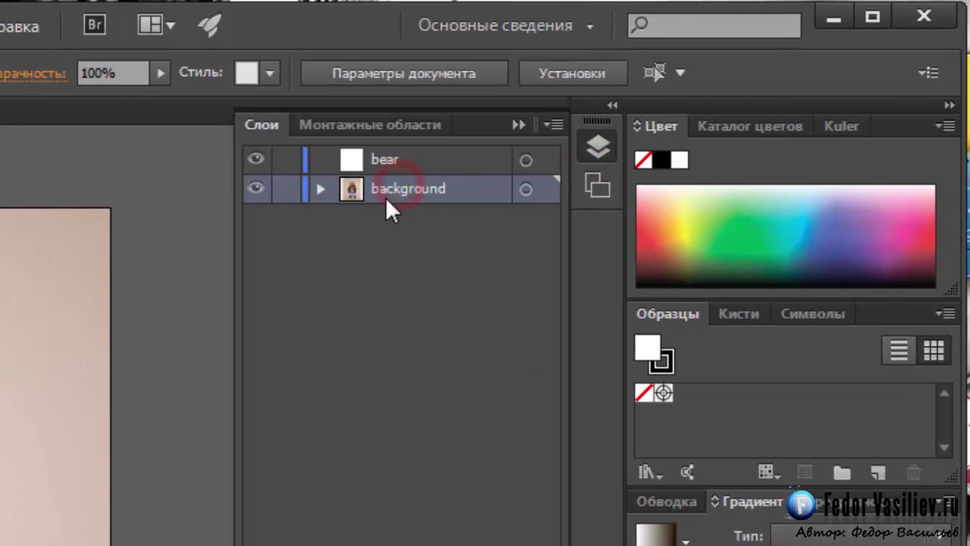
- Expand the background layer and the bear group inside it down to the body-part subgroups
{"action": "left_click", "coordinate": [319, 189]}
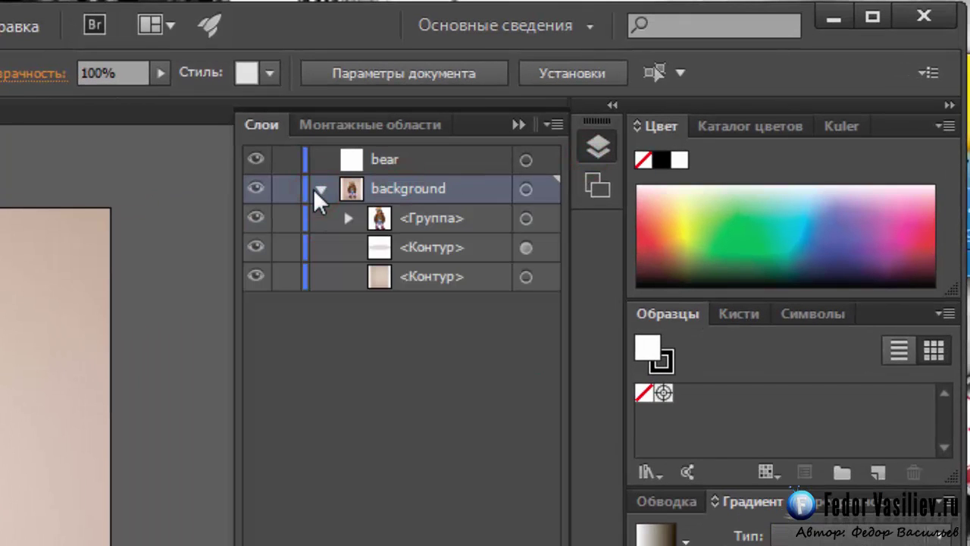
{"action": "left_click", "coordinate": [319, 188]}
{"action": "left_click", "coordinate": [320, 189]}
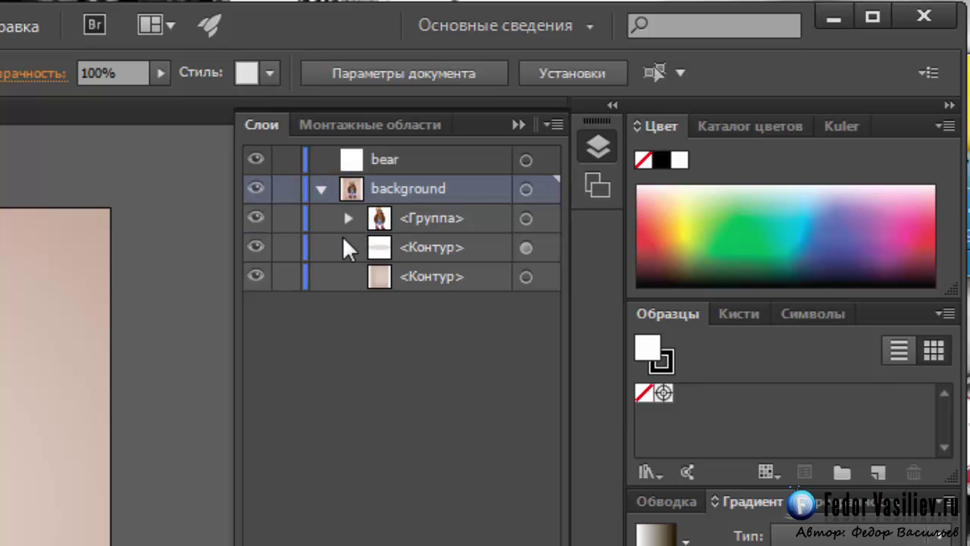
{"action": "left_click", "coordinate": [348, 218]}
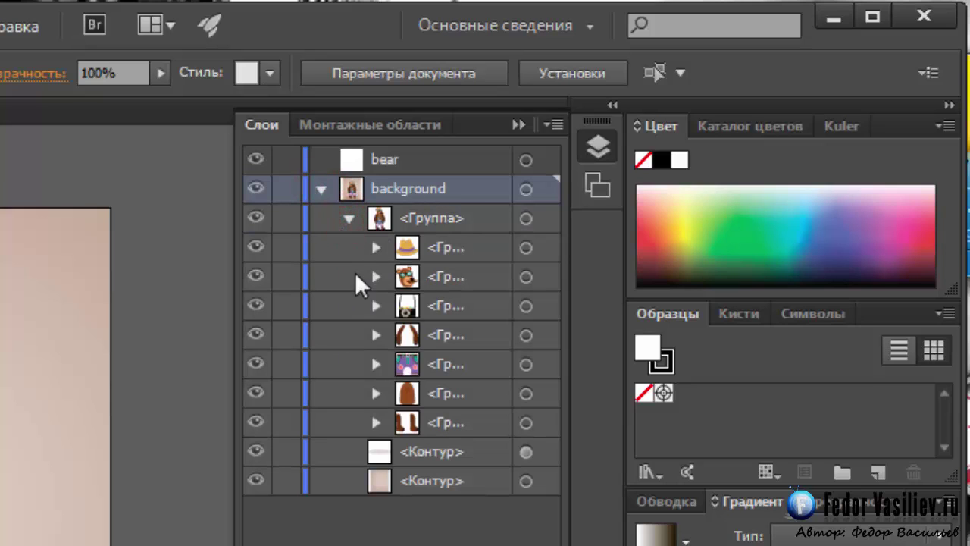
{"action": "left_click", "coordinate": [377, 247]}
{"action": "left_click", "coordinate": [377, 250]}
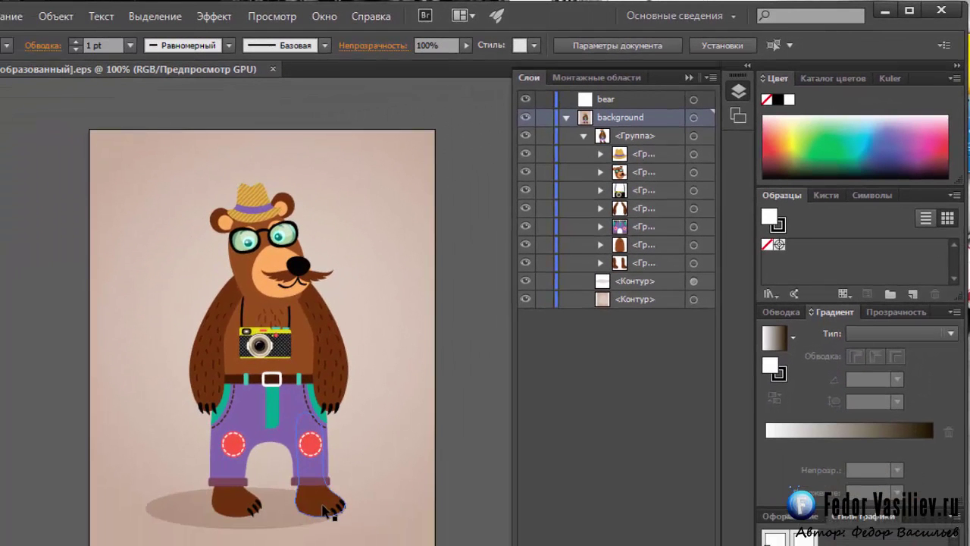
- Expand the legs group and its first leg subgroup, and target the brown leg path on the artboard
{"action": "left_click", "coordinate": [600, 262]}
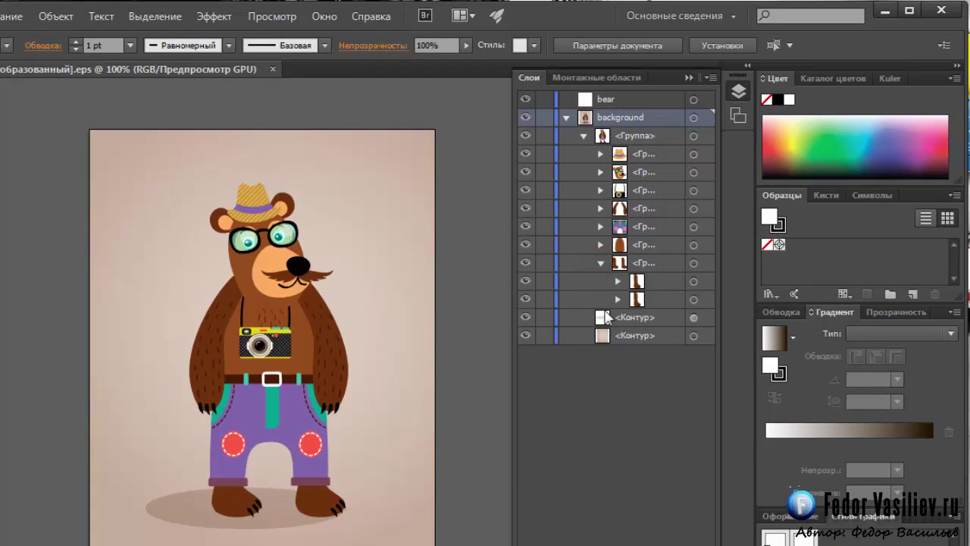
{"action": "left_click", "coordinate": [618, 280]}
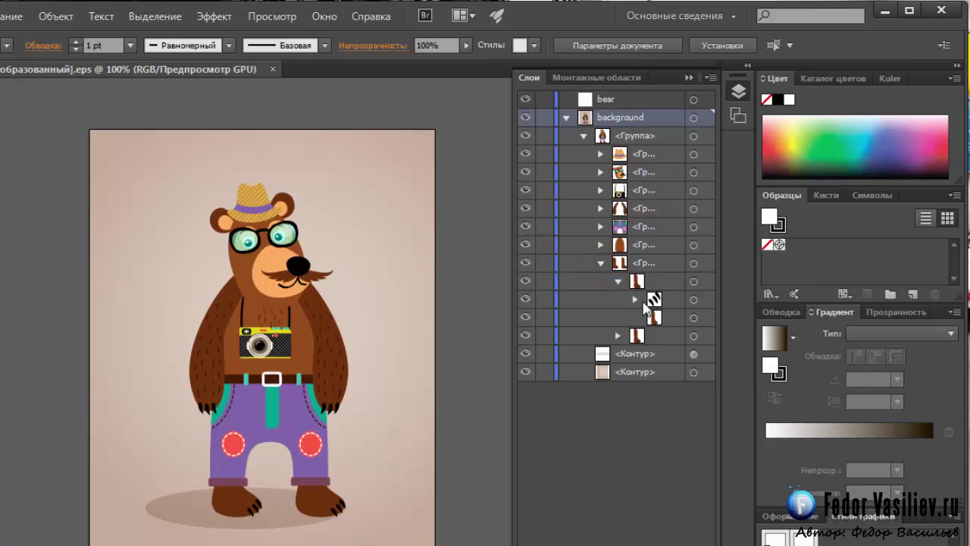
{"action": "left_click", "coordinate": [655, 320]}
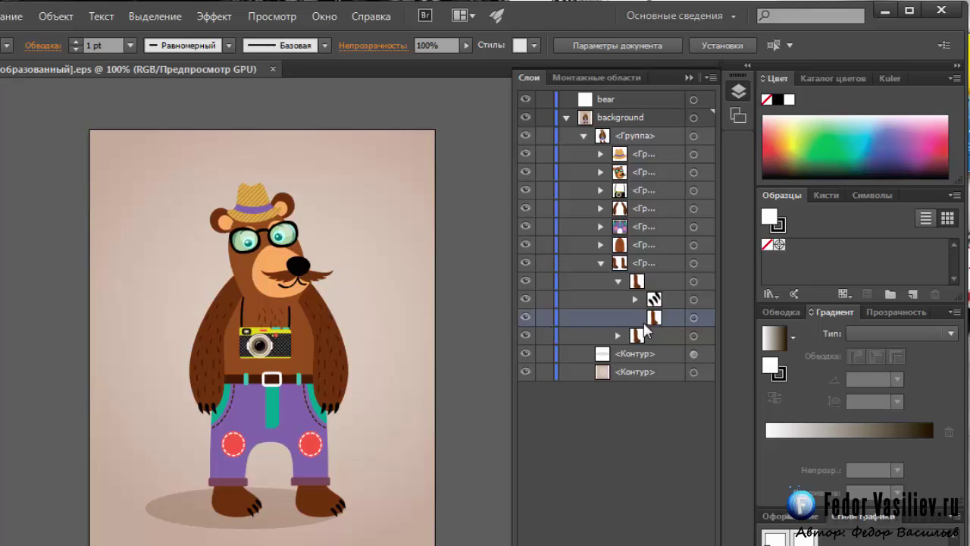
{"action": "left_click", "coordinate": [694, 319]}
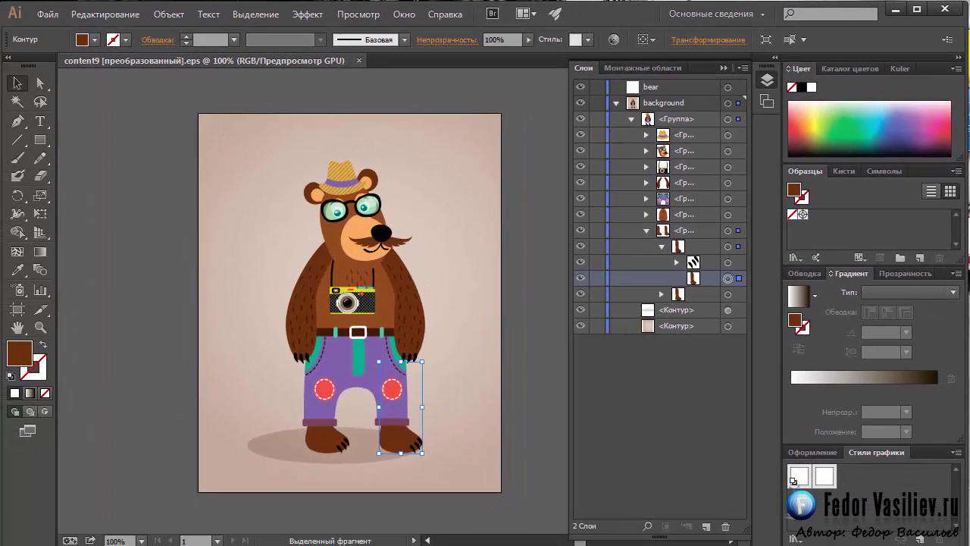
- Change the fill colour of the targeted leg path to white
{"action": "double_click", "coordinate": [16, 353]}
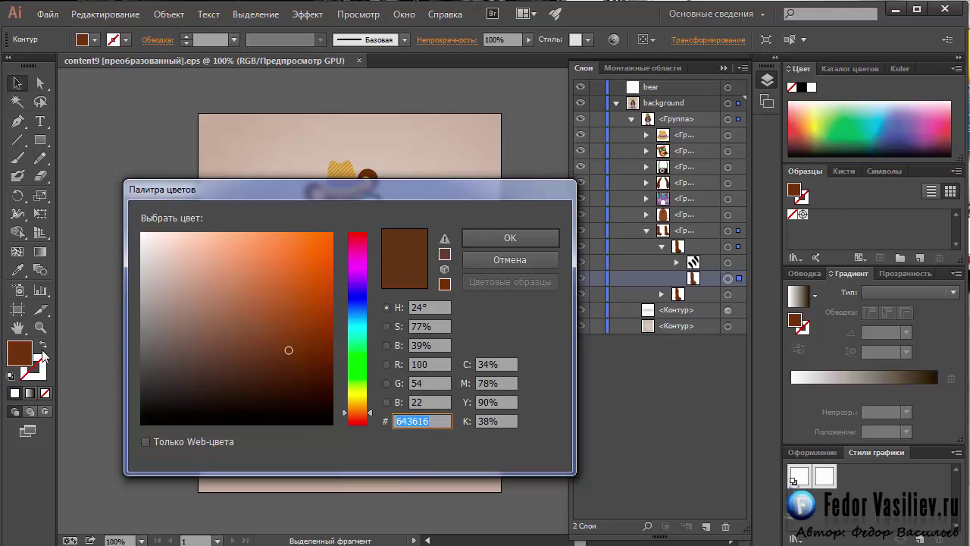
{"action": "left_click", "coordinate": [277, 342]}
{"action": "left_click_drag", "start_coordinate": [277, 341], "coordinate": [142, 236]}
{"action": "left_click", "coordinate": [504, 241]}
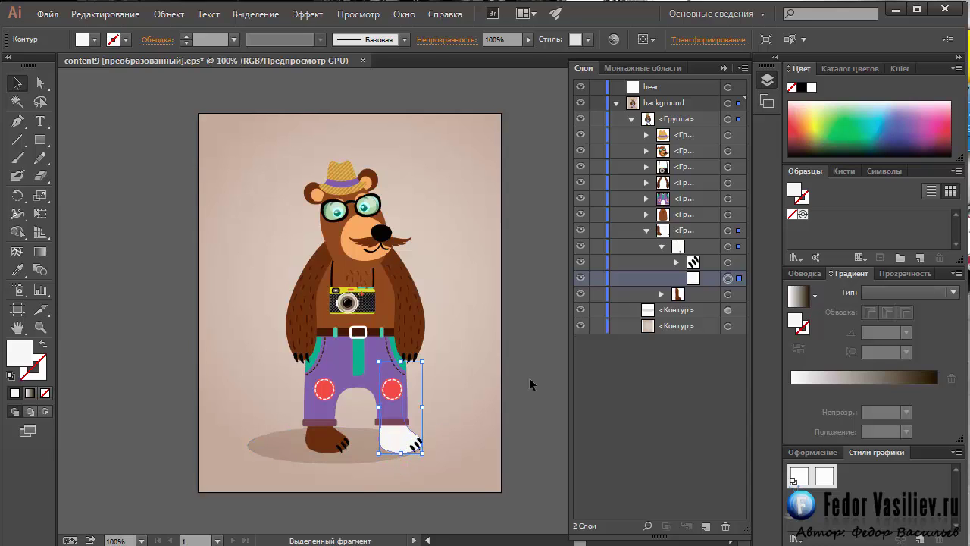
- Target the brown leg's group for comparison, and target and highlight the white leg's path again
{"action": "left_click", "coordinate": [728, 279]}
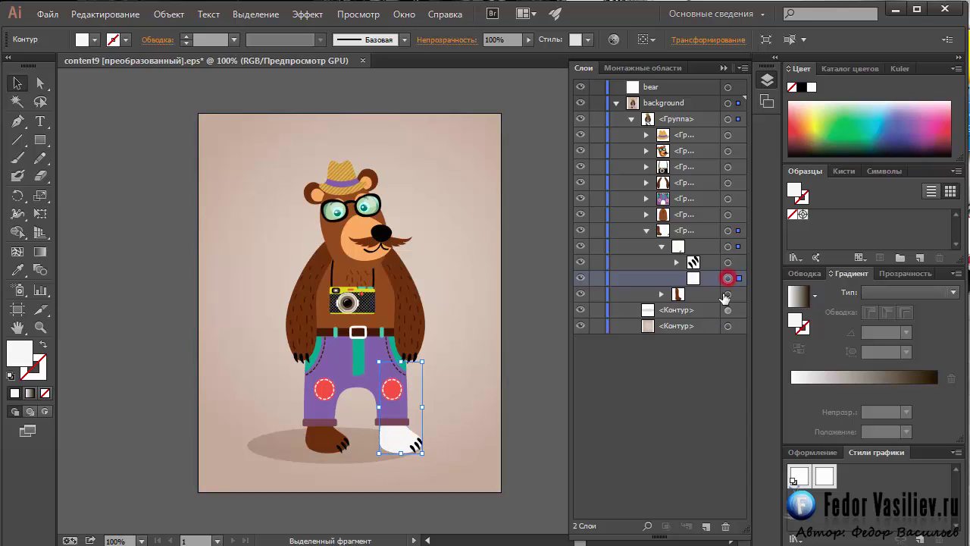
{"action": "left_click", "coordinate": [650, 276]}
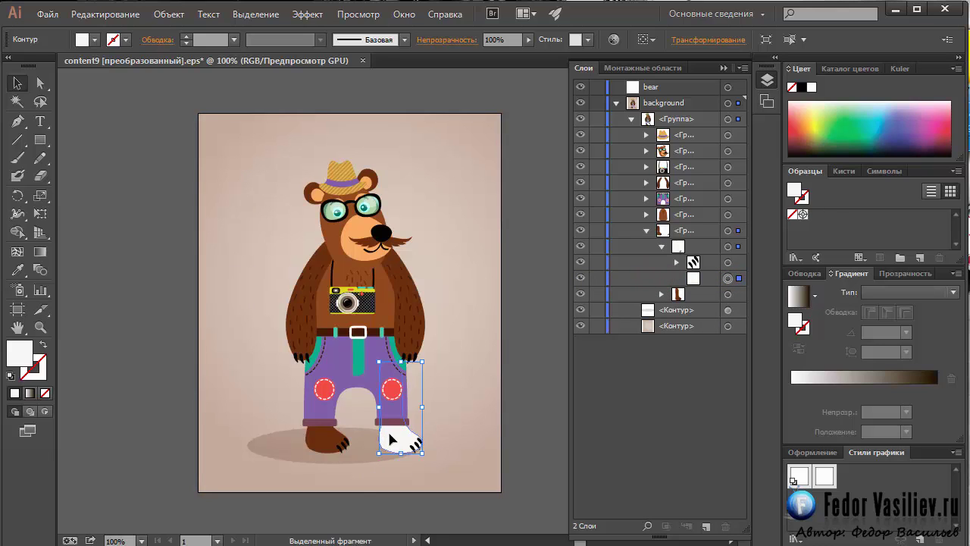
{"action": "left_click", "coordinate": [728, 278]}
{"action": "left_click", "coordinate": [729, 294]}
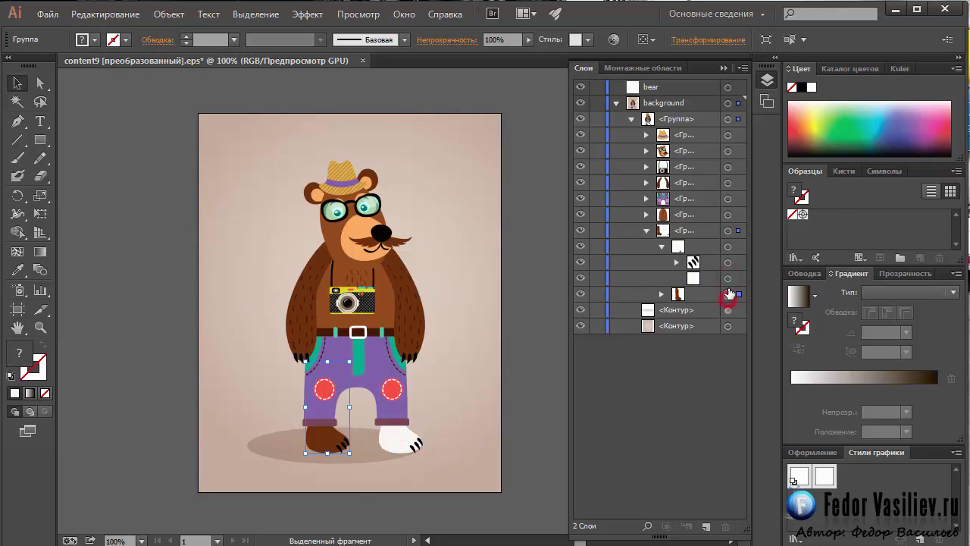
{"action": "left_click", "coordinate": [728, 279]}
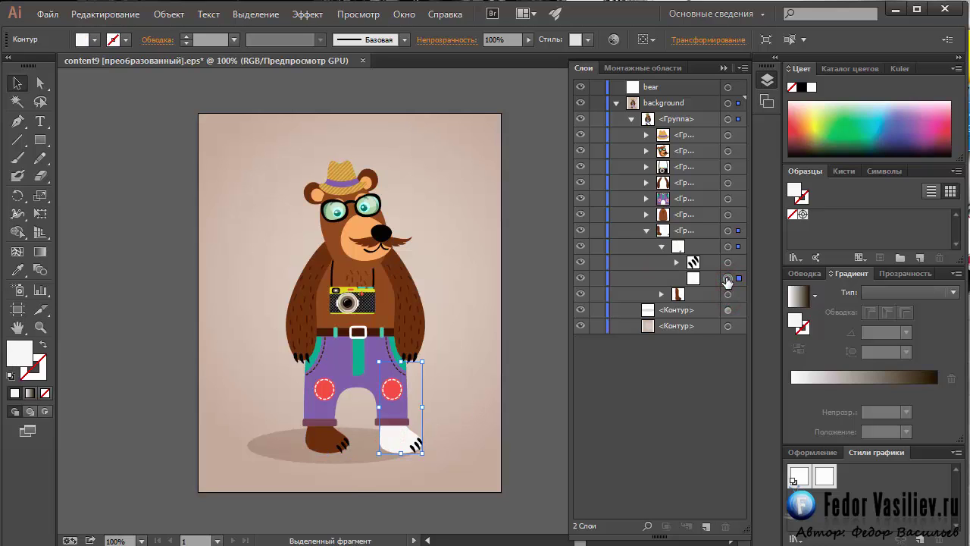
{"action": "left_click", "coordinate": [693, 278]}
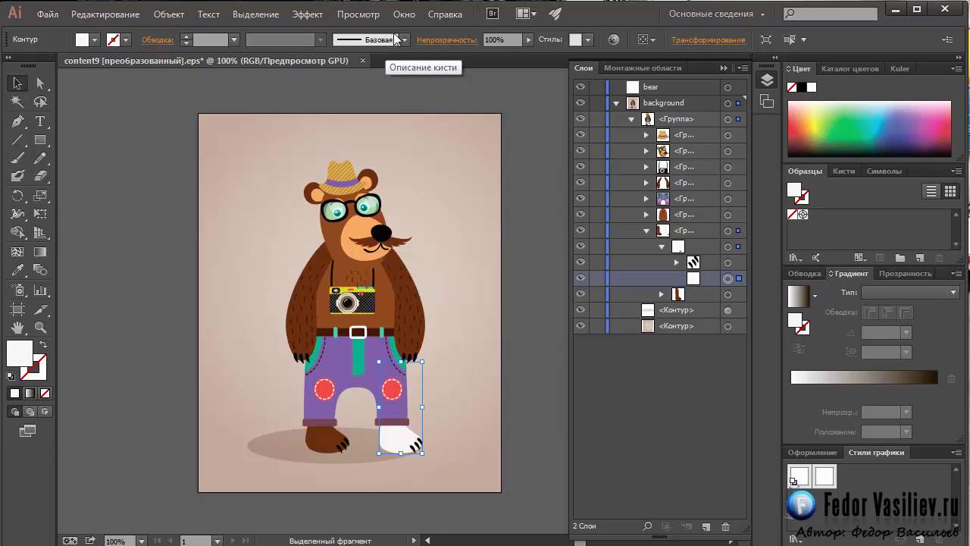
- Attach the JavaScript notify(this, "select"); to the white leg path's onclick event using SVG Interactivity
{"action": "left_click", "coordinate": [404, 17]}
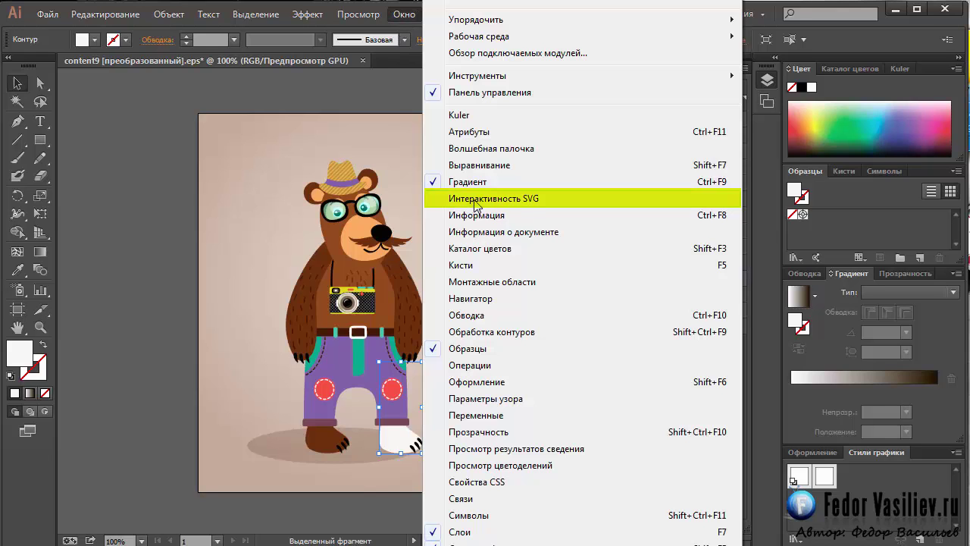
{"action": "left_click", "coordinate": [524, 202]}
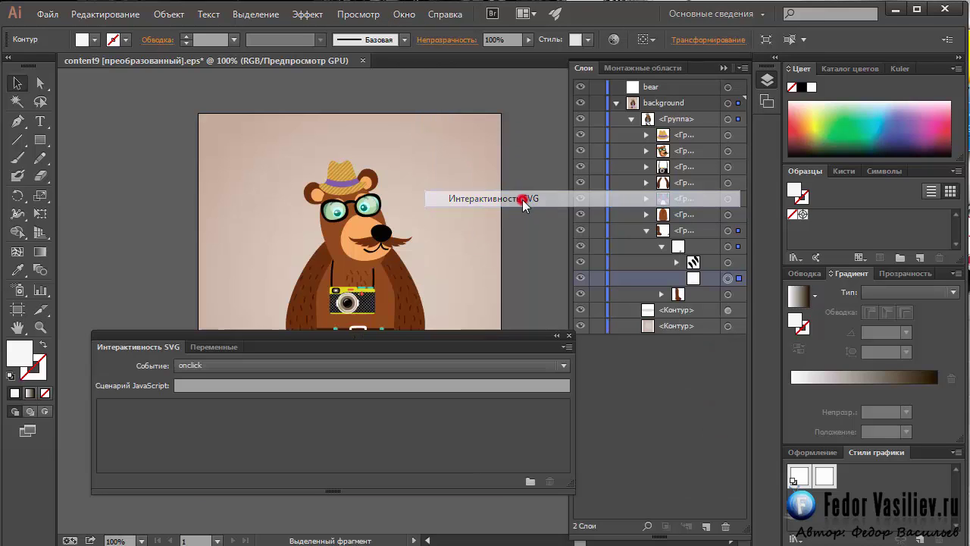
{"action": "left_click_drag", "start_coordinate": [420, 337], "coordinate": [463, 212]}
{"action": "left_click", "coordinate": [247, 277]}
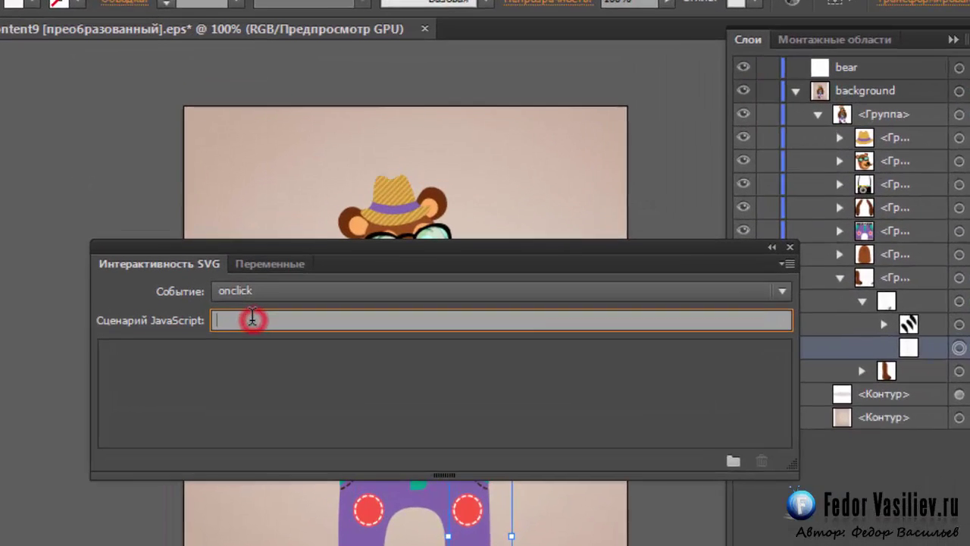
{"action": "right_click", "coordinate": [234, 277]}
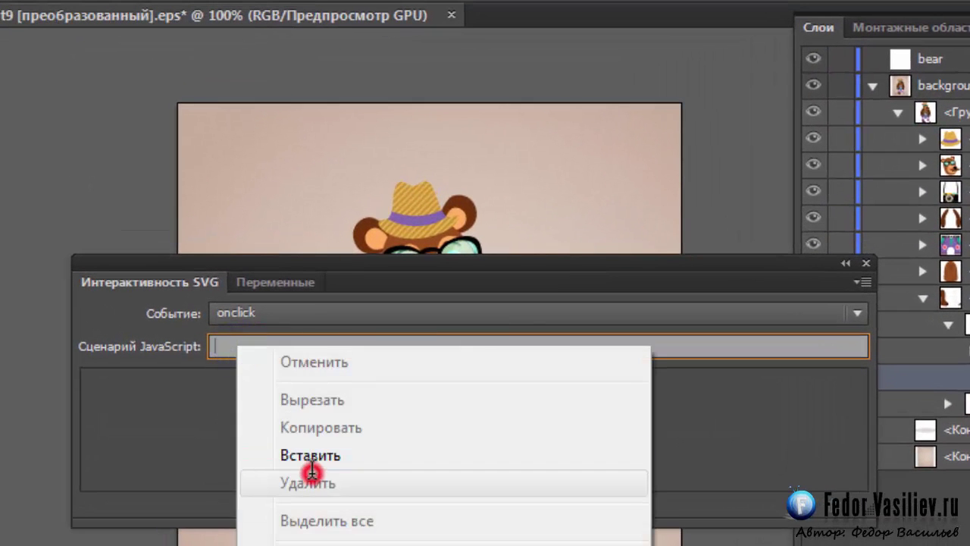
{"action": "left_click", "coordinate": [316, 455]}
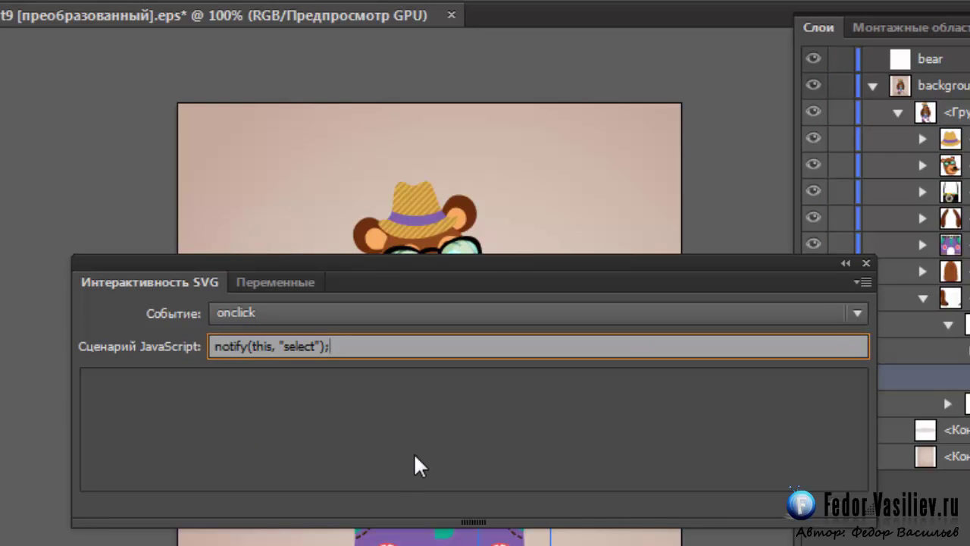
{"action": "key", "text": "Return"}
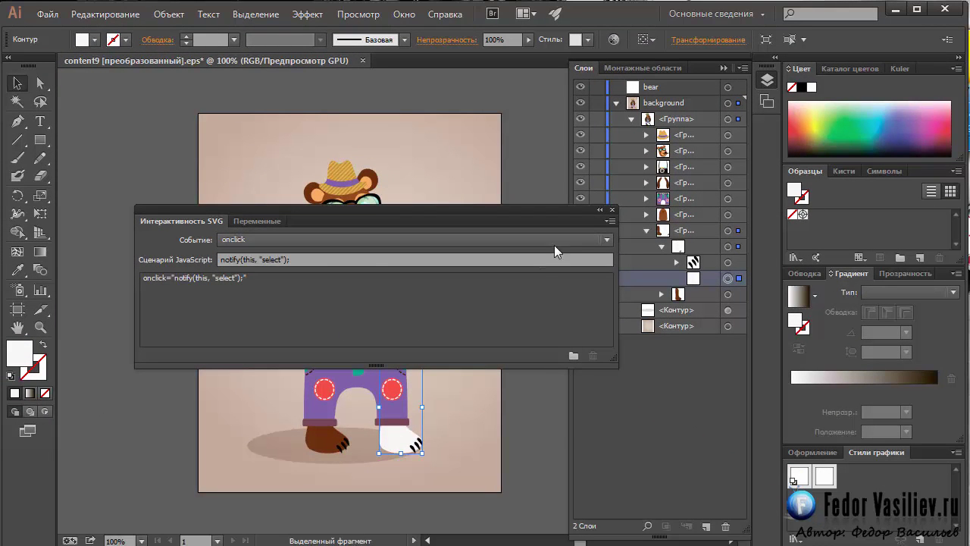
{"action": "left_click", "coordinate": [612, 210]}
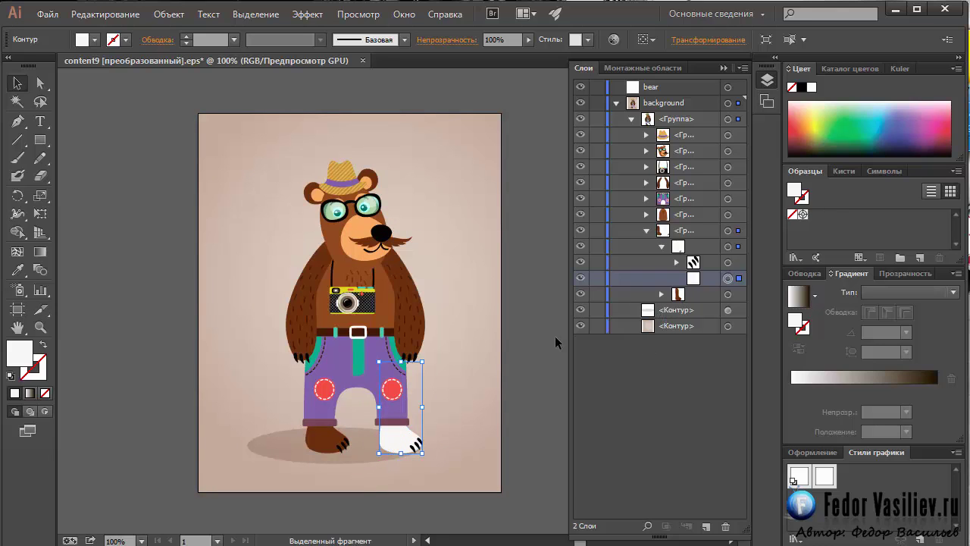
- Expand the second leg subgroup, which holds the brown leg, and target its brown leg path on the artboard
{"action": "left_click", "coordinate": [668, 297]}
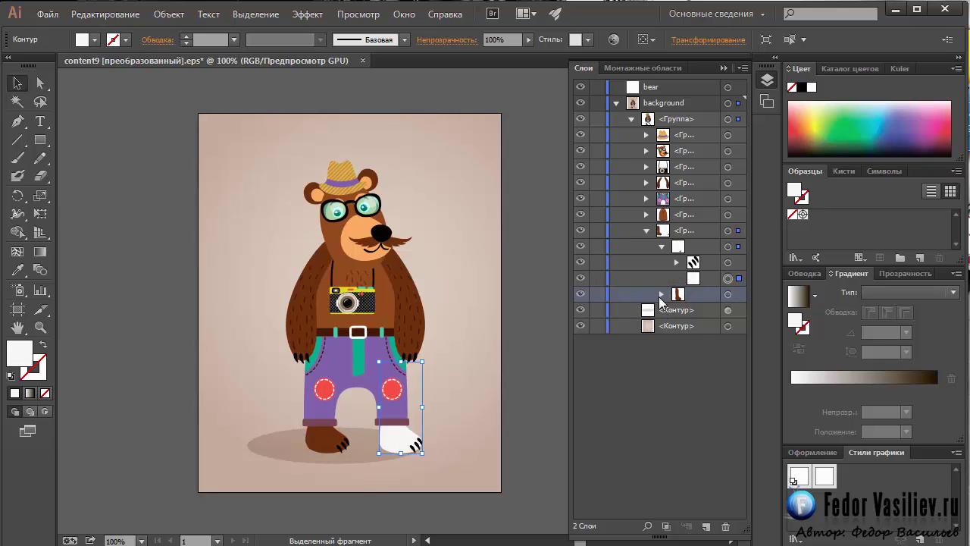
{"action": "left_click", "coordinate": [661, 294]}
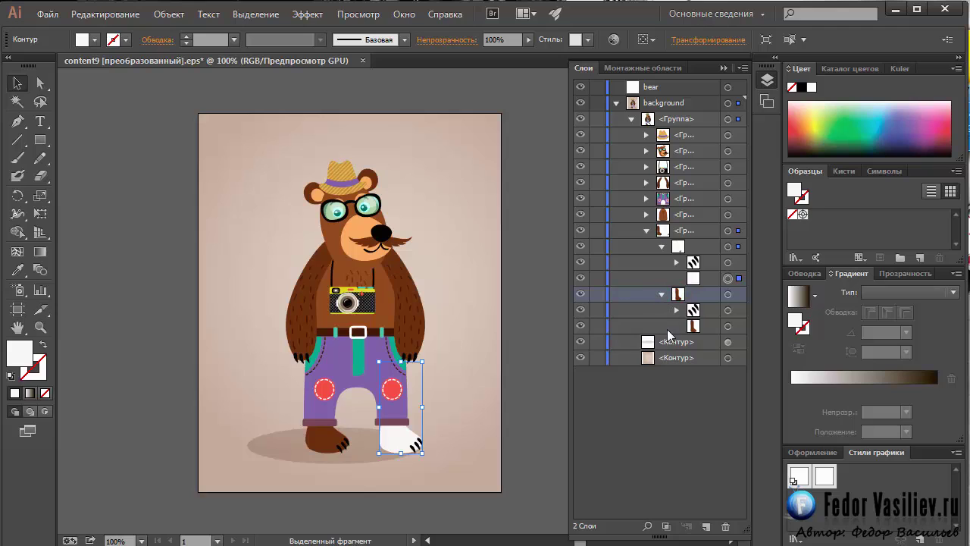
{"action": "left_click", "coordinate": [690, 329]}
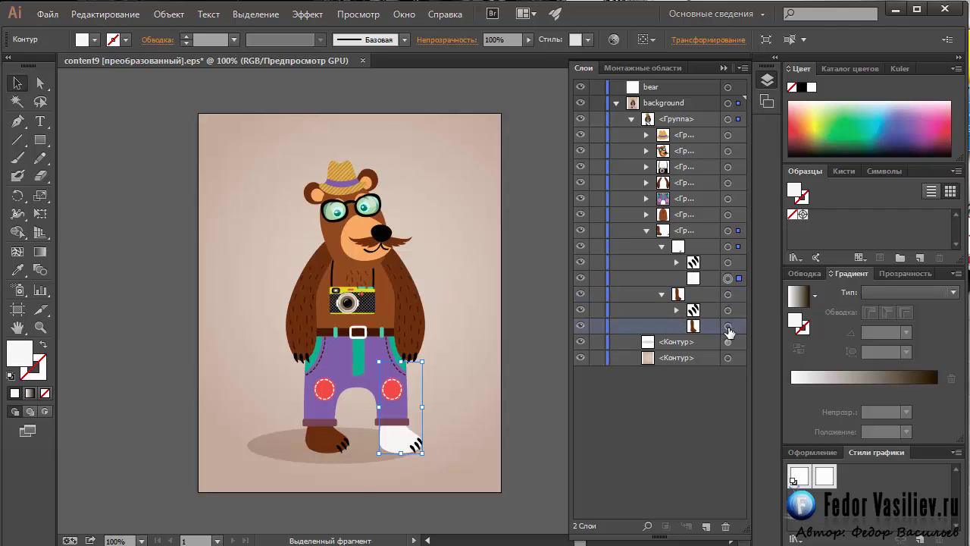
{"action": "left_click", "coordinate": [728, 327]}
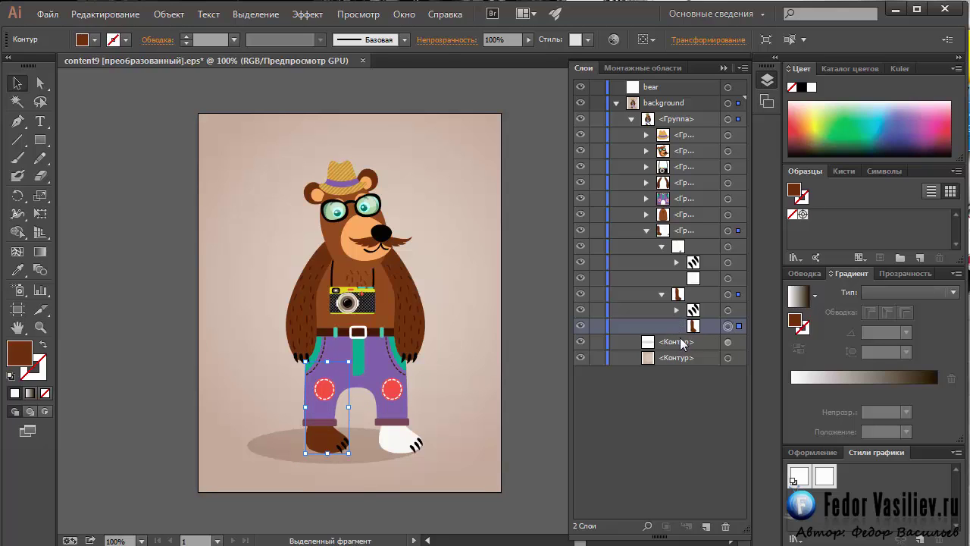
- Examine the brown leg's claws by expanding their group and targeting the group and a single claw path, and clear the selection
{"action": "left_click", "coordinate": [728, 309]}
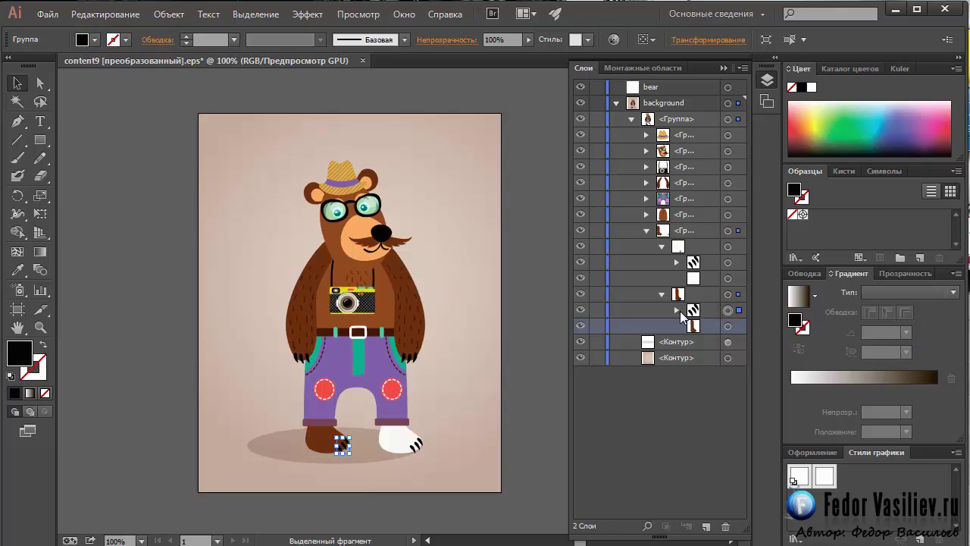
{"action": "left_click", "coordinate": [677, 310]}
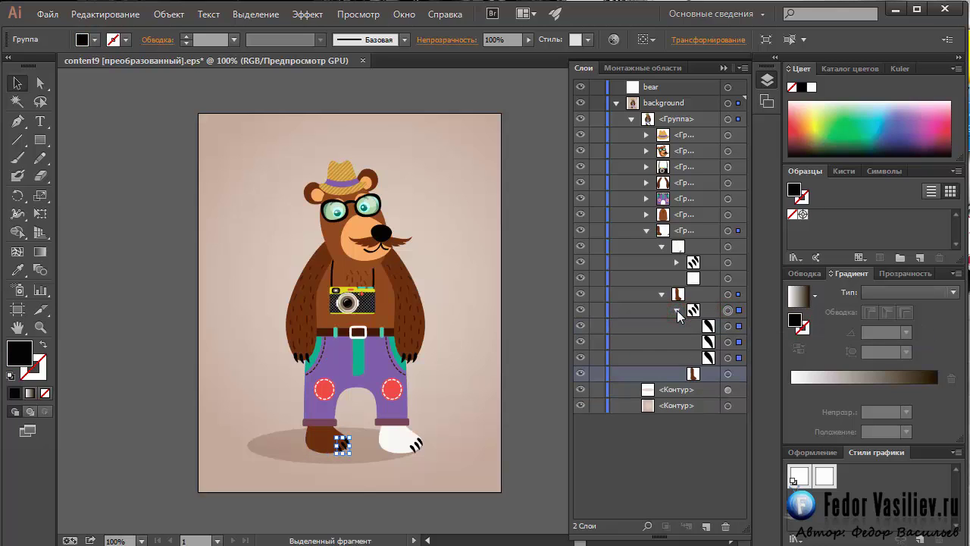
{"action": "left_click", "coordinate": [677, 310]}
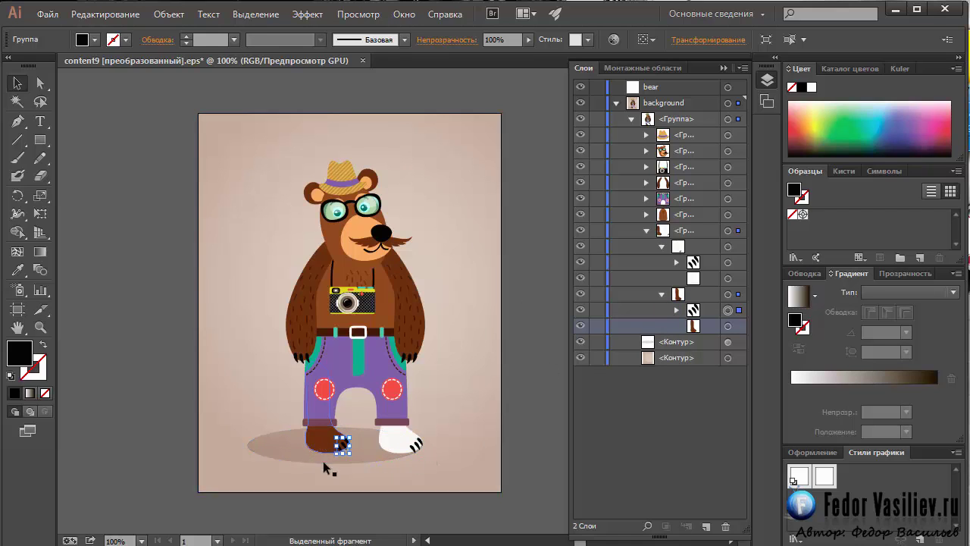
{"action": "left_click", "coordinate": [676, 309]}
{"action": "left_click", "coordinate": [728, 342]}
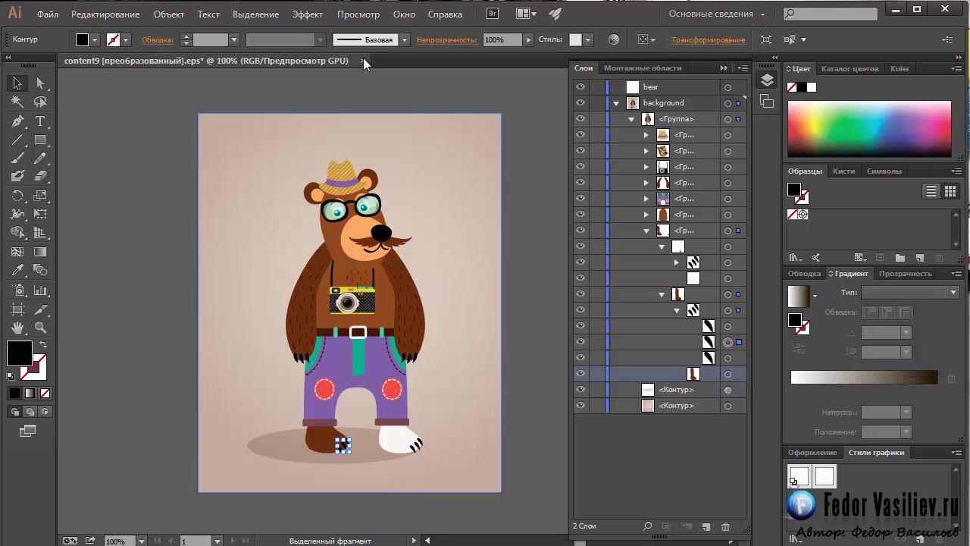
{"action": "left_click", "coordinate": [404, 14]}
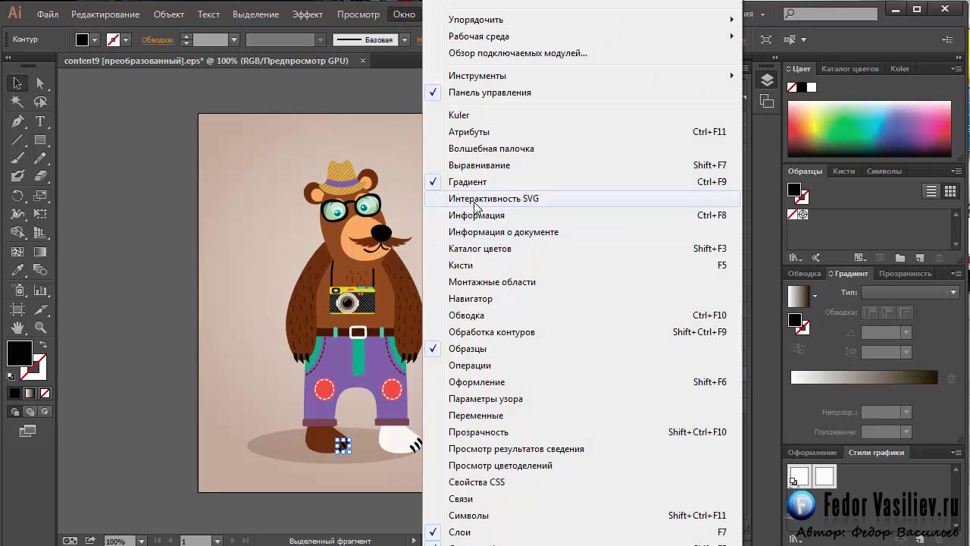
{"action": "left_click", "coordinate": [387, 87]}
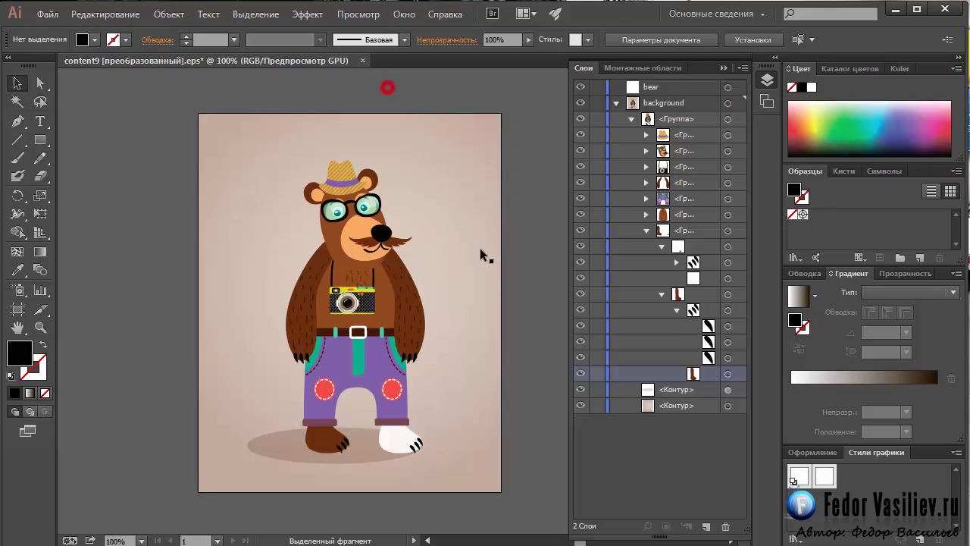
{"action": "left_click", "coordinate": [678, 310]}
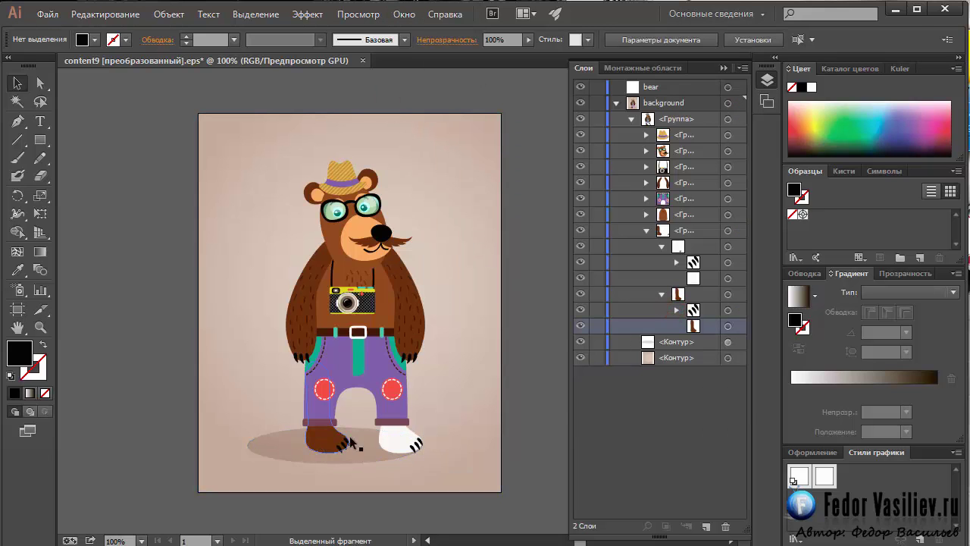
- Target the brown leg path and attach the JavaScript notify(this, "select"); to its onclick event using SVG Interactivity
{"action": "left_click", "coordinate": [728, 327]}
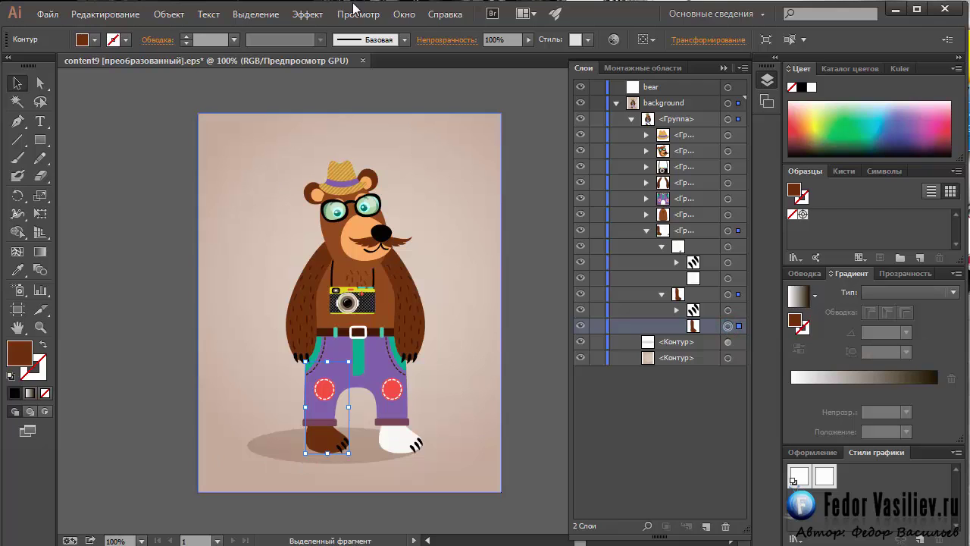
{"action": "left_click", "coordinate": [404, 14]}
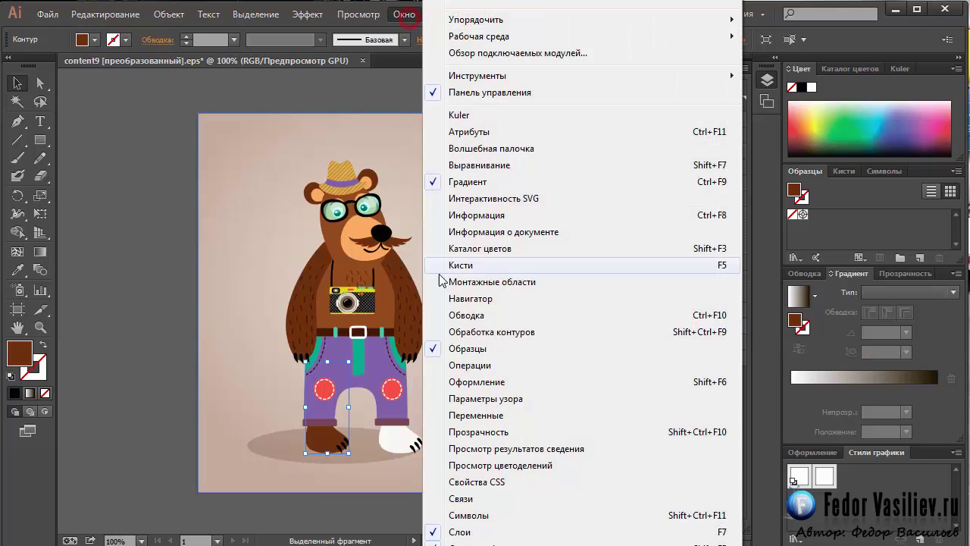
{"action": "left_click", "coordinate": [474, 201]}
{"action": "left_click", "coordinate": [366, 259]}
{"action": "right_click", "coordinate": [366, 259]}
{"action": "left_click", "coordinate": [410, 330]}
{"action": "key", "text": "Return"}
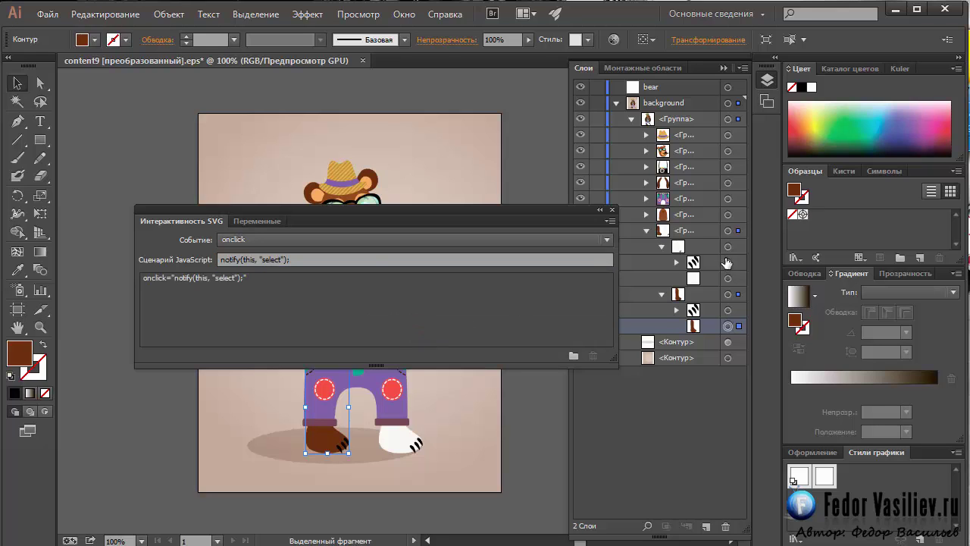
{"action": "left_click", "coordinate": [611, 215]}
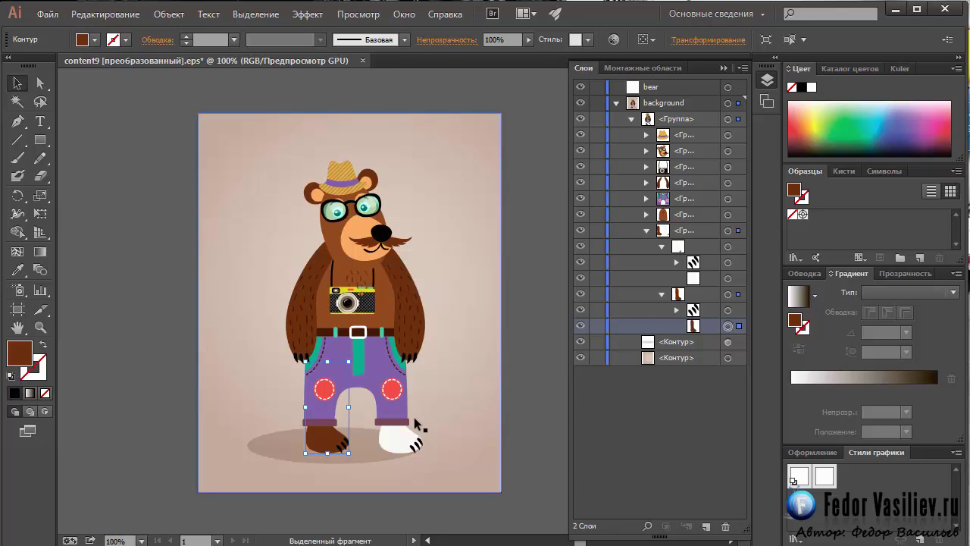
- Target the full-artboard beige background path and attach notify(this, "select"); to its onclick event using SVG Interactivity
{"action": "left_click", "coordinate": [680, 357]}
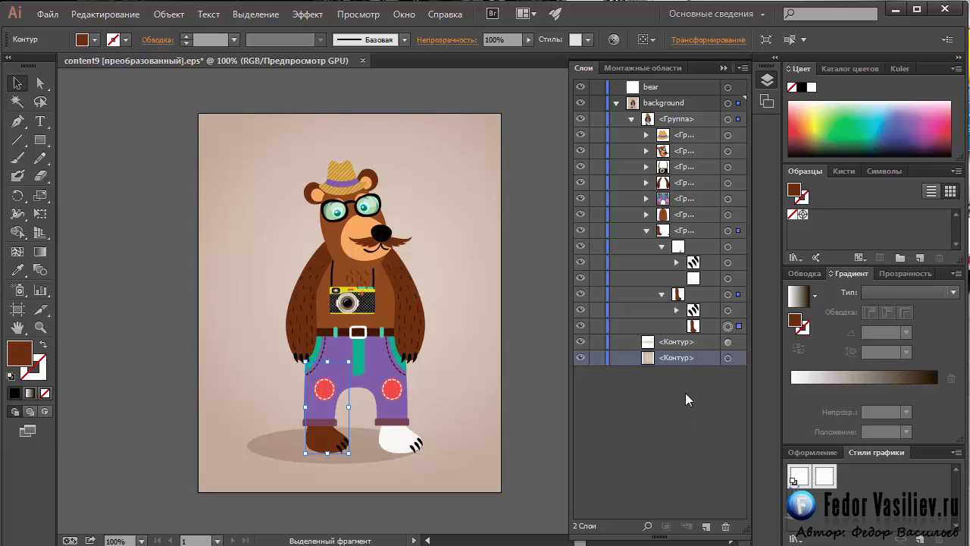
{"action": "left_click", "coordinate": [728, 358]}
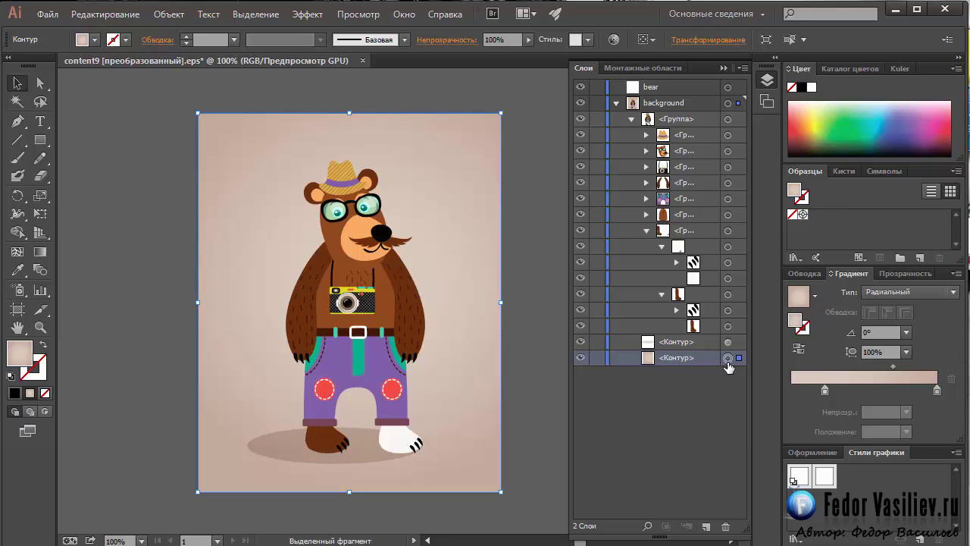
{"action": "left_click", "coordinate": [404, 14]}
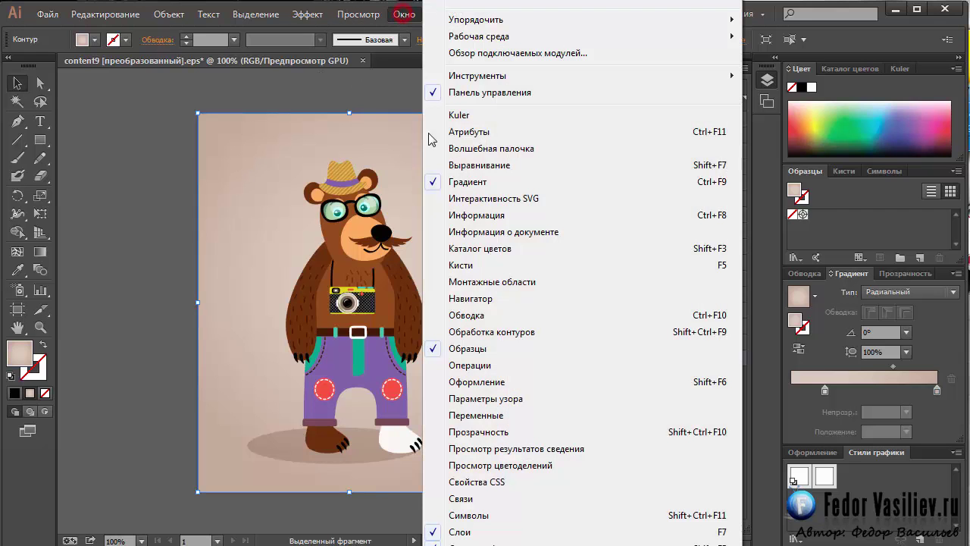
{"action": "left_click", "coordinate": [484, 199]}
{"action": "right_click", "coordinate": [328, 260]}
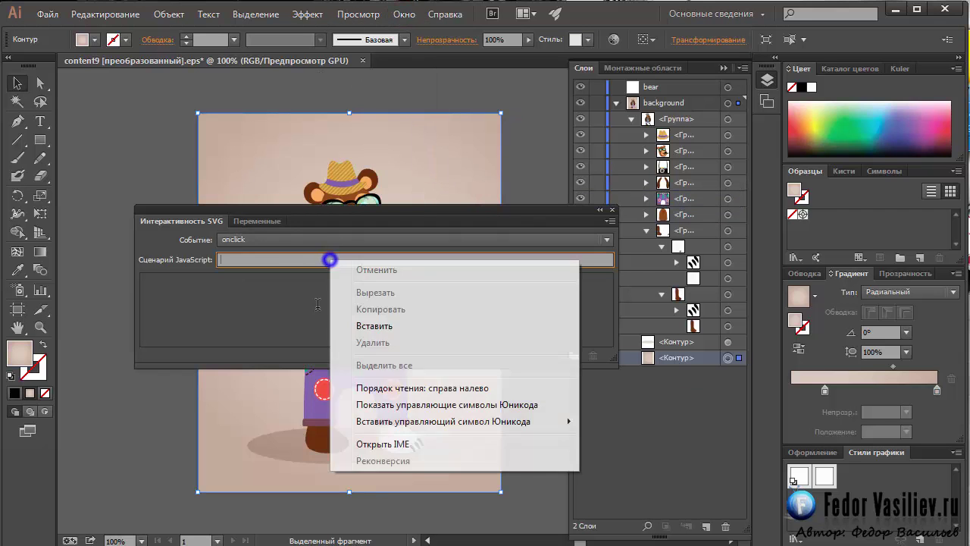
{"action": "left_click", "coordinate": [372, 326]}
{"action": "key", "text": "Return"}
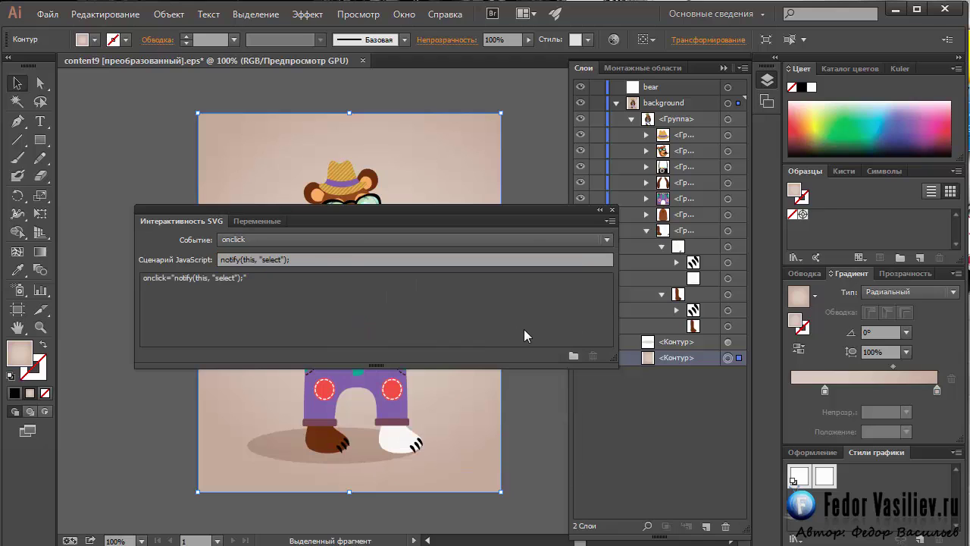
{"action": "left_click", "coordinate": [612, 210]}
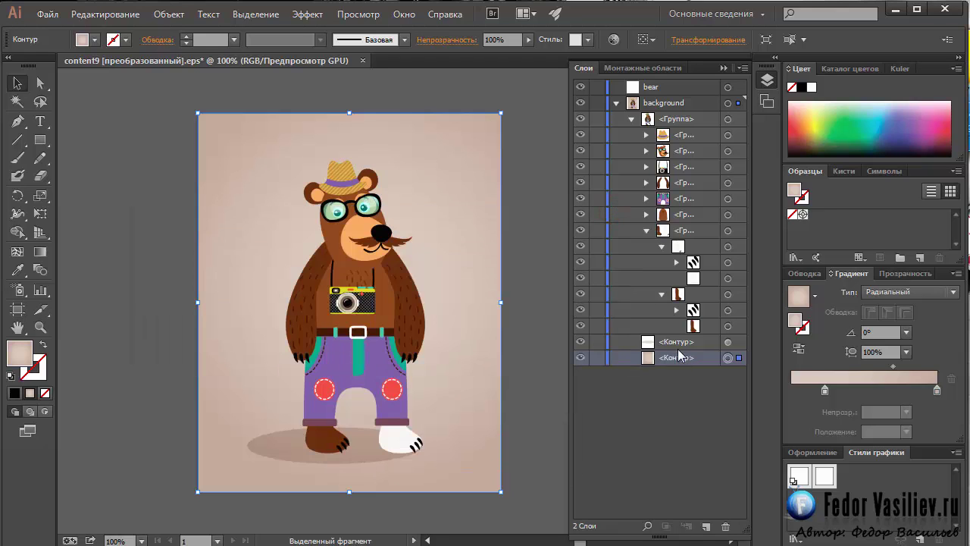
- Target the oval shadow path beneath the bear's feet and attach notify(this, "select"); to its onclick event using SVG Interactivity
{"action": "left_click", "coordinate": [677, 342]}
{"action": "left_click", "coordinate": [727, 342]}
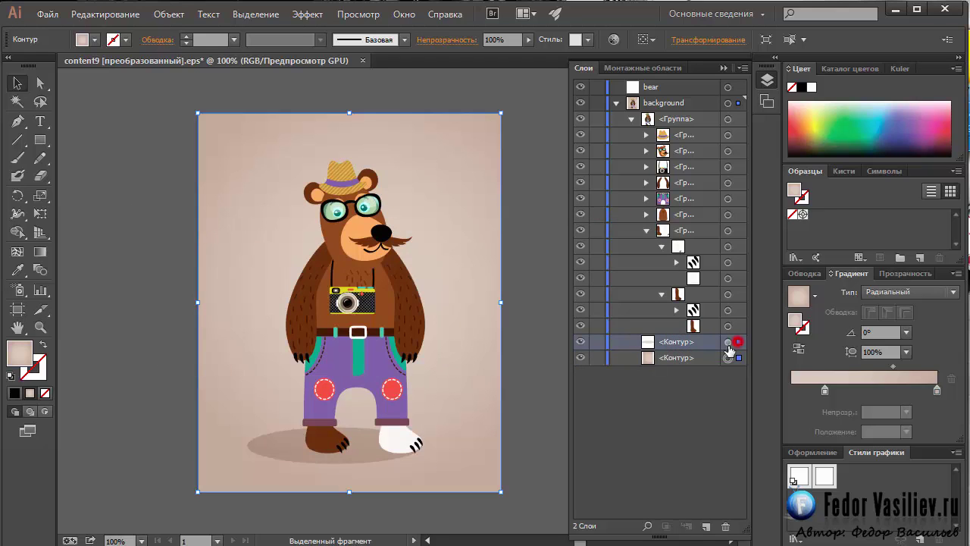
{"action": "left_click", "coordinate": [337, 482]}
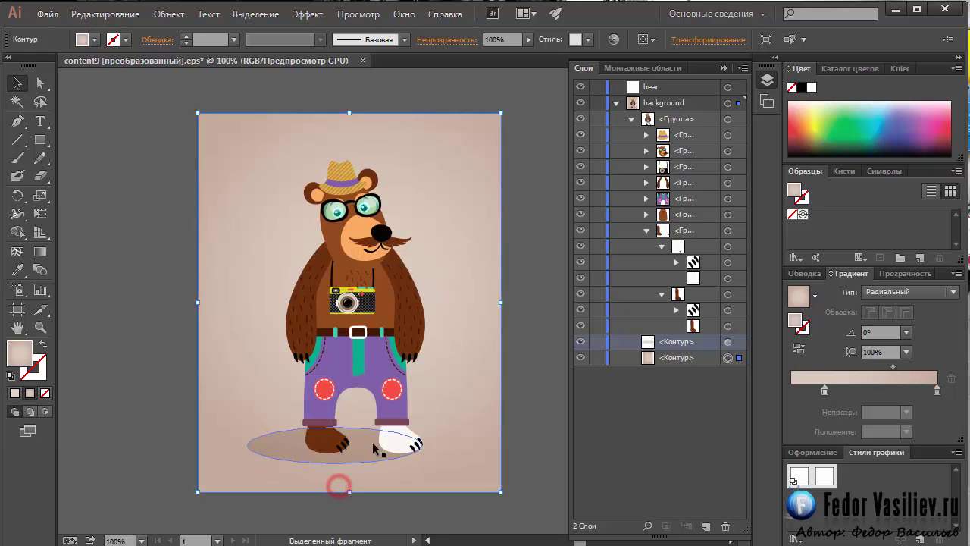
{"action": "left_click", "coordinate": [728, 342]}
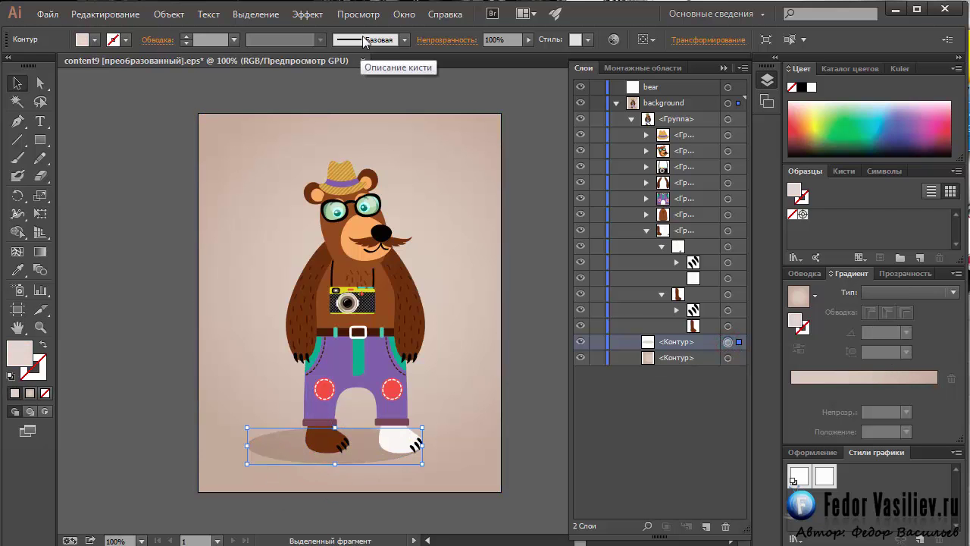
{"action": "left_click", "coordinate": [404, 14]}
{"action": "left_click", "coordinate": [470, 198]}
{"action": "right_click", "coordinate": [342, 259]}
{"action": "left_click", "coordinate": [394, 326]}
{"action": "key", "text": "Return"}
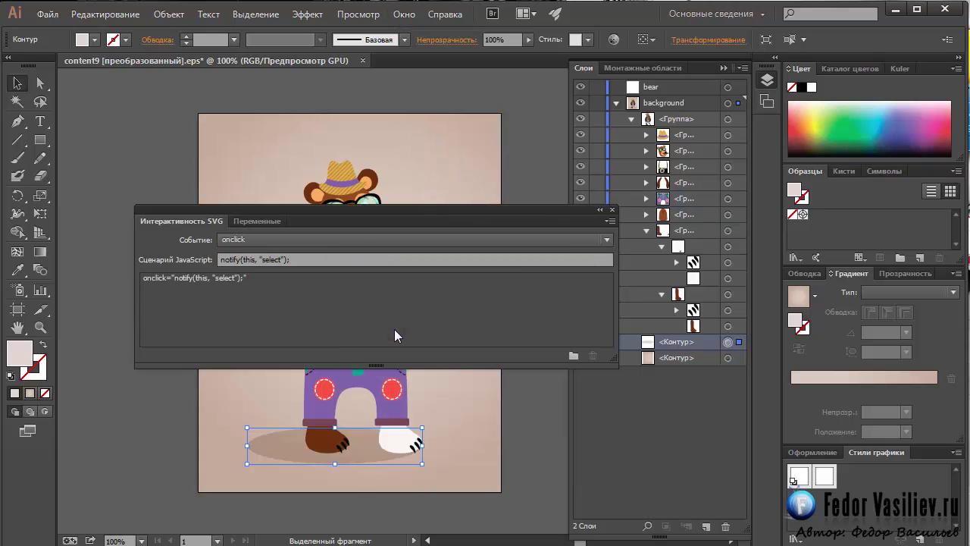
{"action": "left_click", "coordinate": [613, 210]}
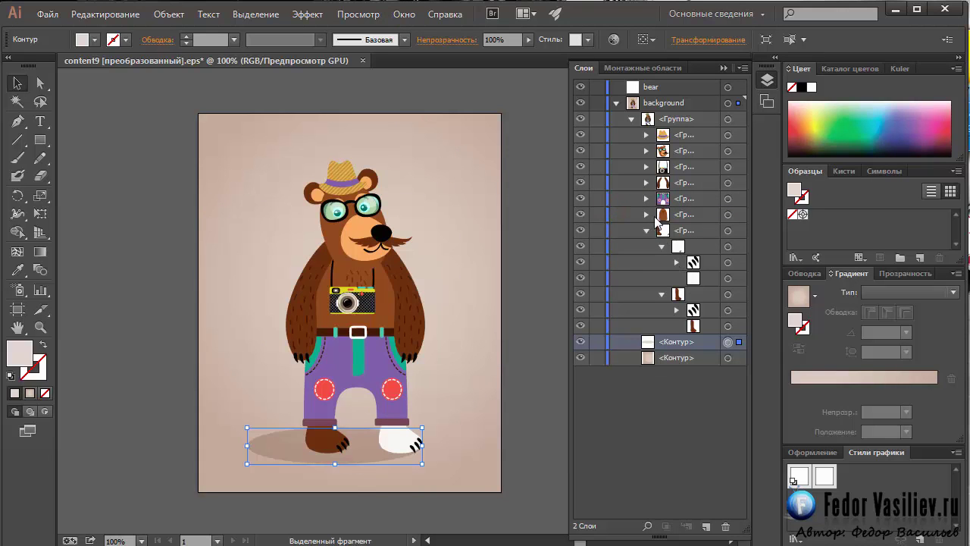
- Expand the trousers group and toggle the purple trousers path's visibility to identify which part of the bear it covers
{"action": "left_click", "coordinate": [646, 199]}
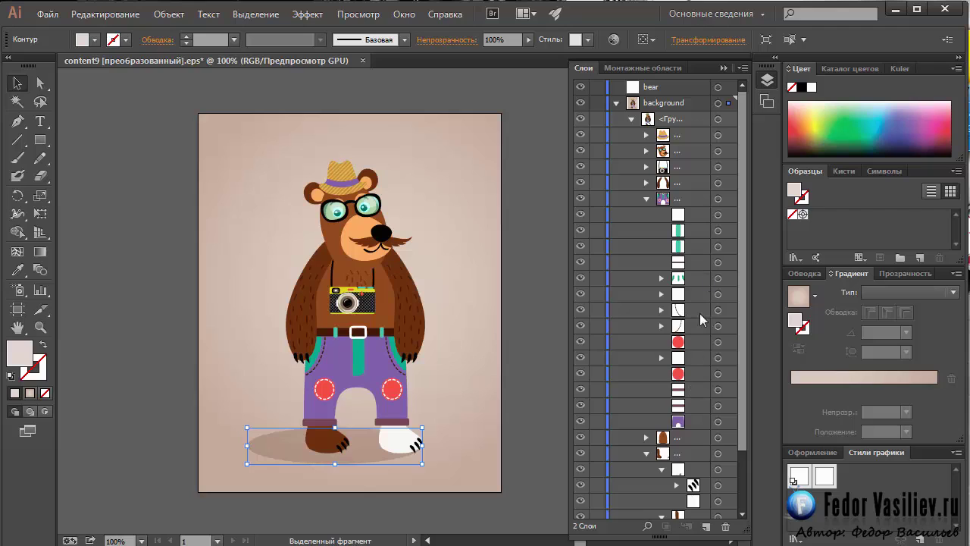
{"action": "left_click", "coordinate": [678, 422]}
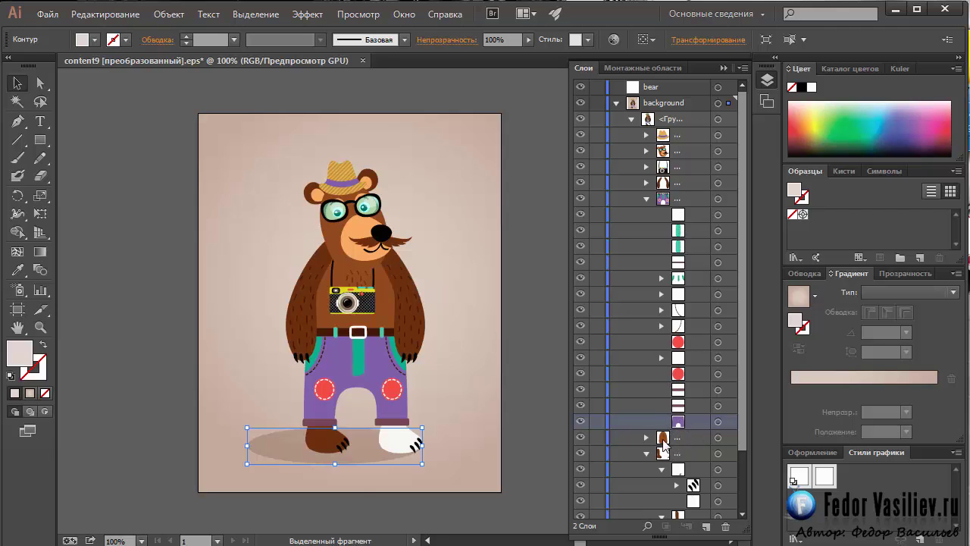
{"action": "left_click", "coordinate": [579, 422]}
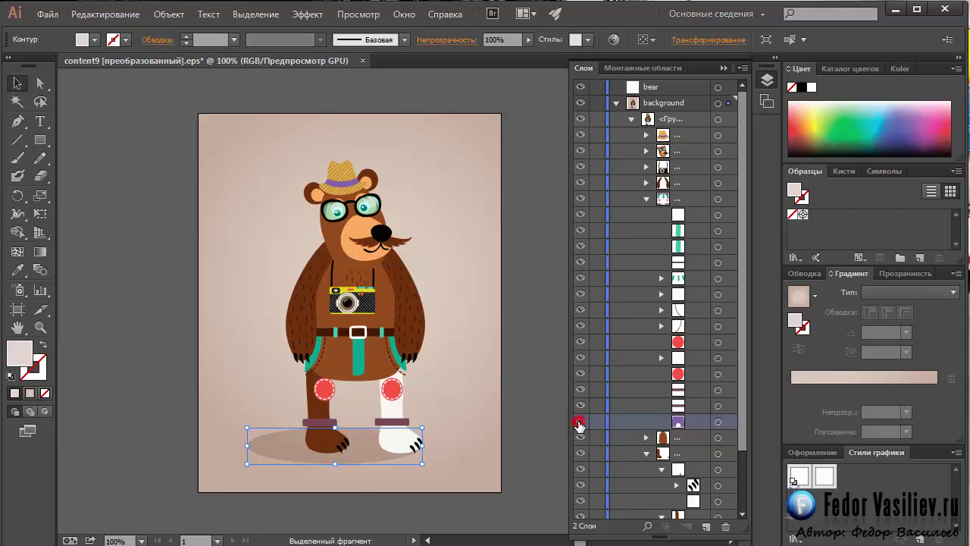
{"action": "left_click", "coordinate": [580, 422]}
{"action": "left_click", "coordinate": [580, 421]}
{"action": "left_click", "coordinate": [579, 422]}
{"action": "left_click", "coordinate": [580, 422]}
{"action": "left_click", "coordinate": [581, 422]}
- Check the red knee patch above the brown foot by toggling its visibility and targeting it, and clear the selection
{"action": "left_click", "coordinate": [581, 374]}
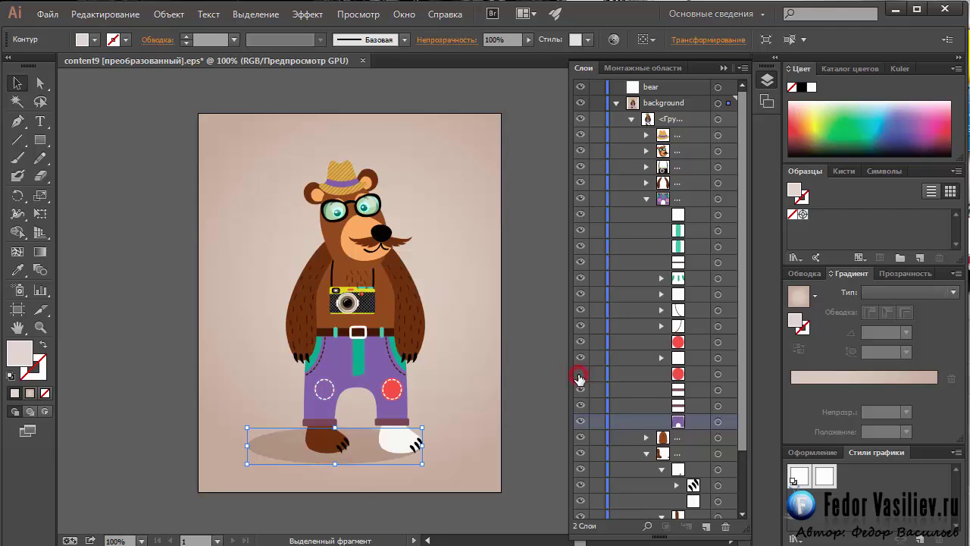
{"action": "left_click", "coordinate": [717, 374]}
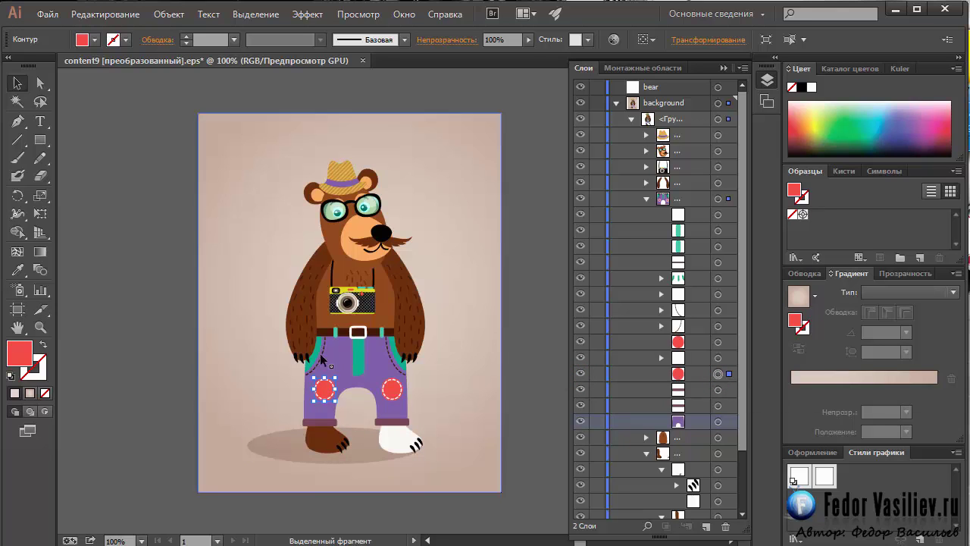
{"action": "left_click", "coordinate": [404, 15]}
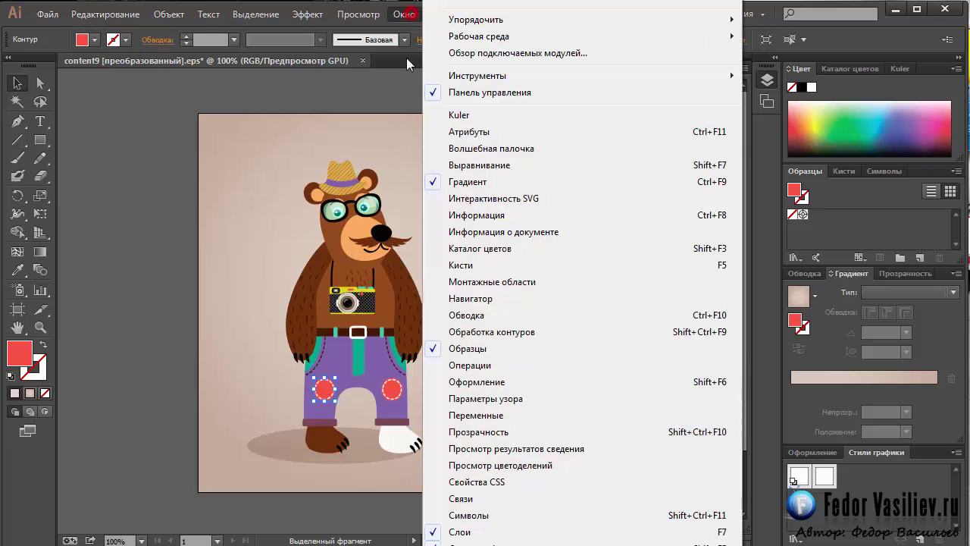
{"action": "left_click", "coordinate": [335, 102]}
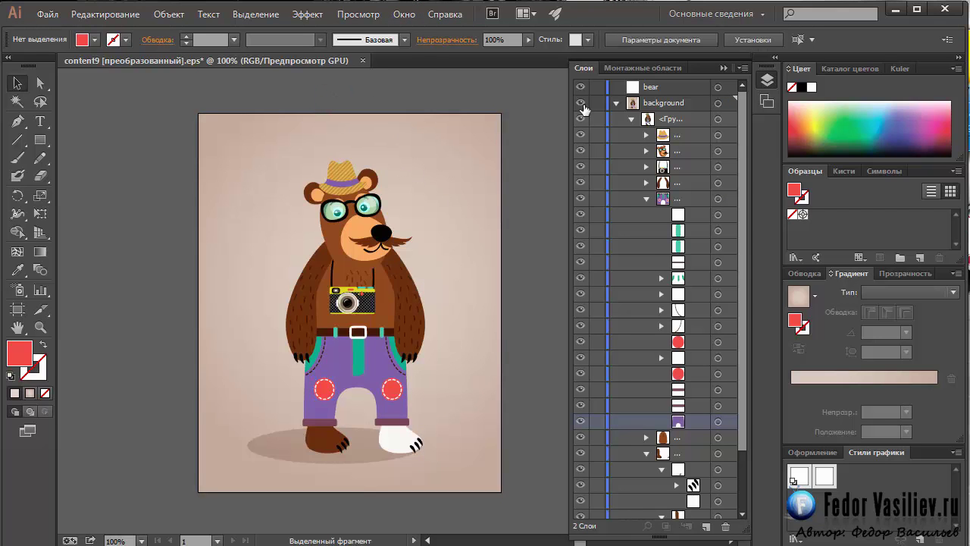
{"action": "left_click", "coordinate": [617, 104]}
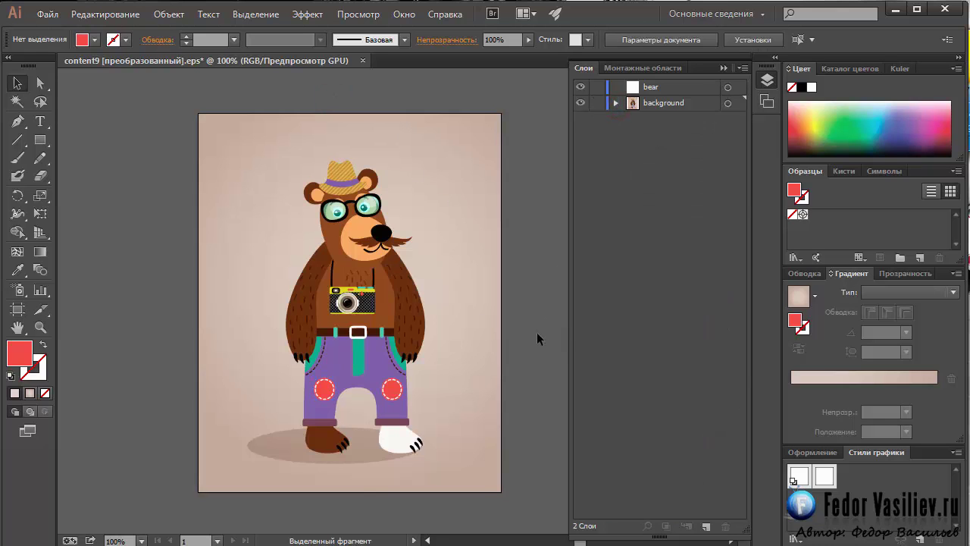
{"action": "left_click", "coordinate": [47, 15]}
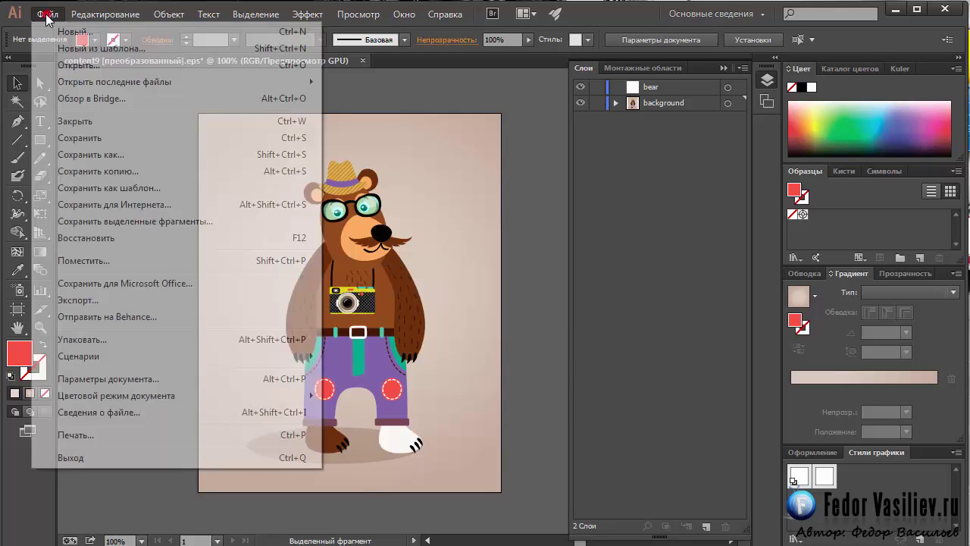
{"action": "left_click", "coordinate": [87, 154]}
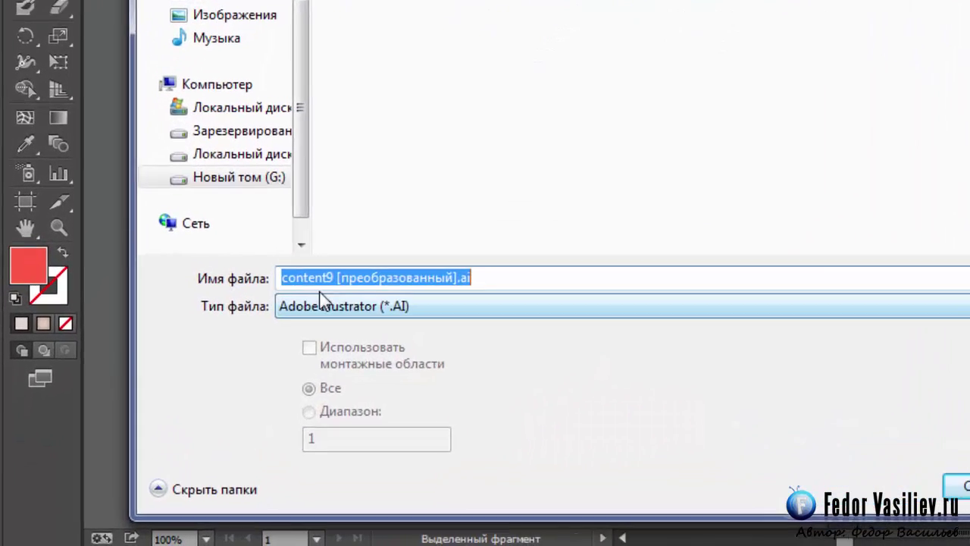
{"action": "left_click", "coordinate": [434, 305]}
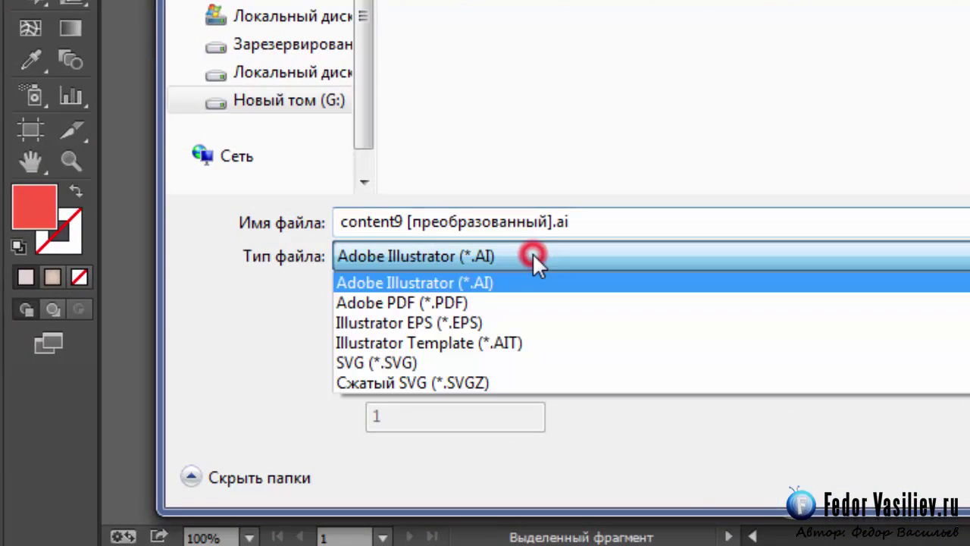
{"action": "left_click", "coordinate": [387, 364]}
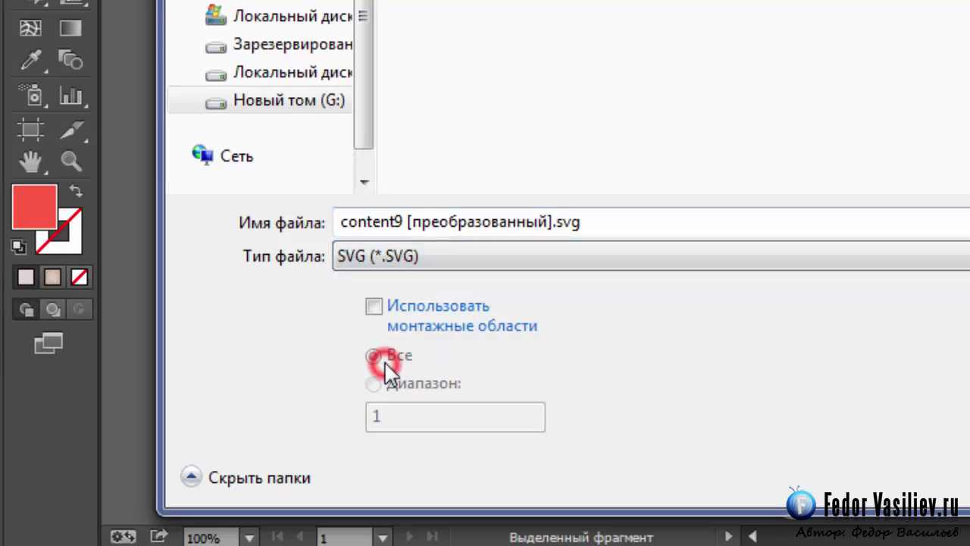
{"action": "left_click", "coordinate": [374, 307]}
{"action": "left_click", "coordinate": [386, 223]}
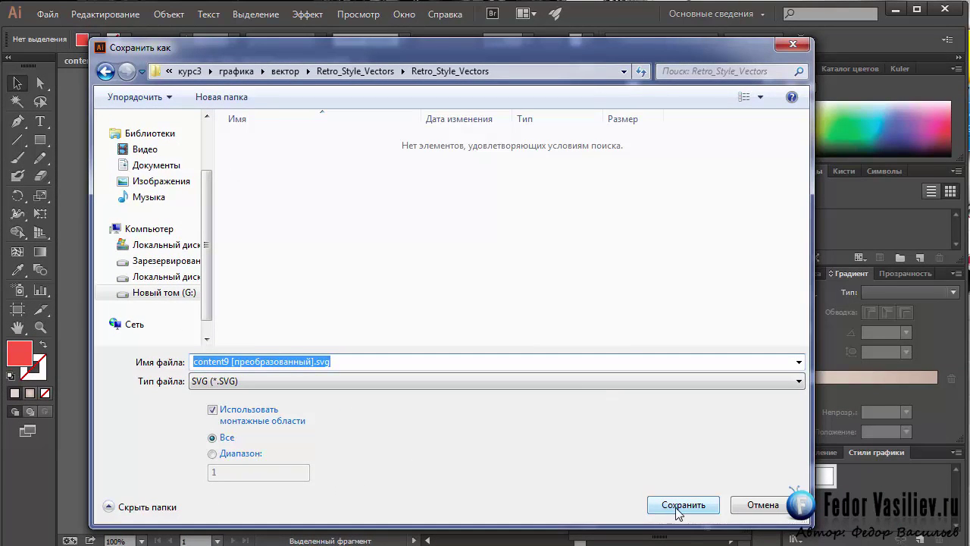
{"action": "left_click", "coordinate": [762, 505]}
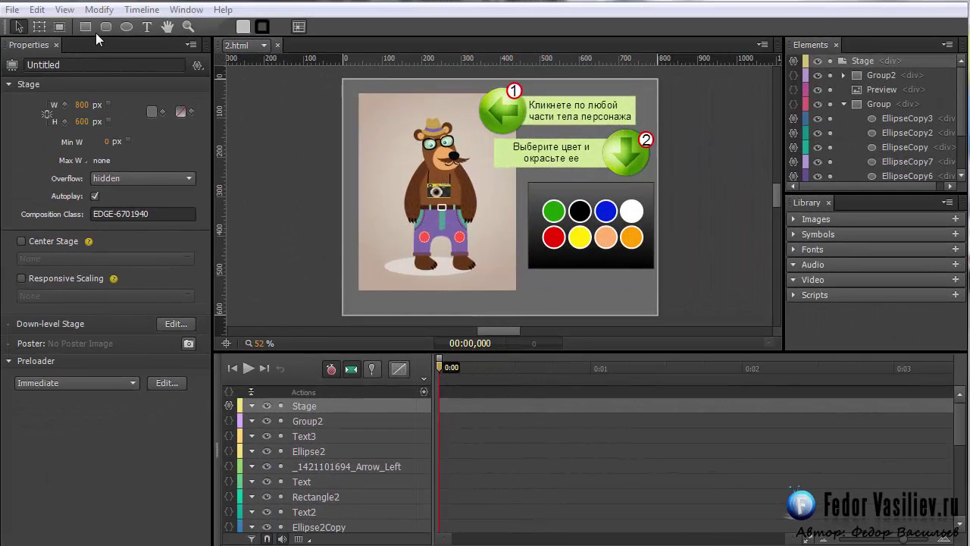
- Switch to Edge Animate, create a new composition, and check the stage settings of 2.html before returning to the new file
{"action": "left_click", "coordinate": [12, 10]}
{"action": "left_click", "coordinate": [31, 25]}
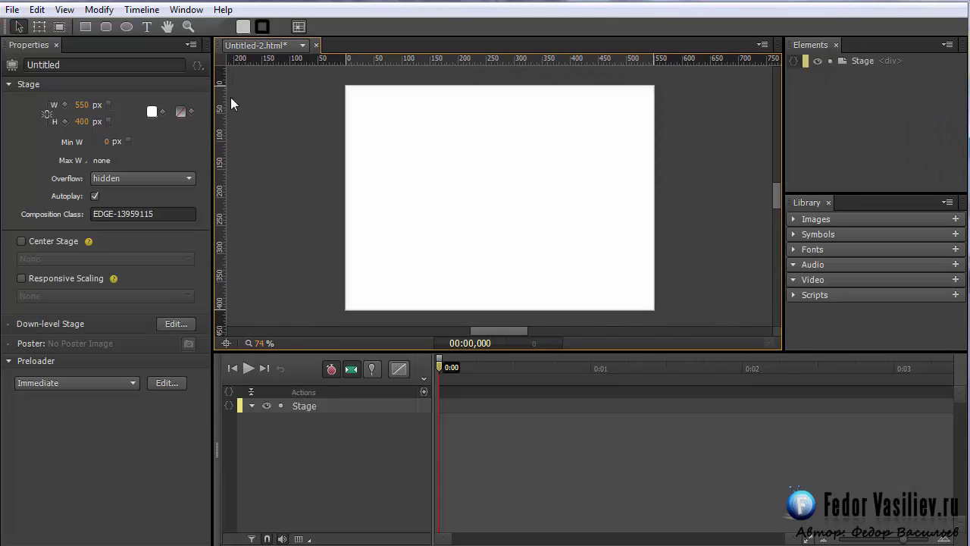
{"action": "left_click", "coordinate": [271, 46]}
{"action": "left_click", "coordinate": [261, 84]}
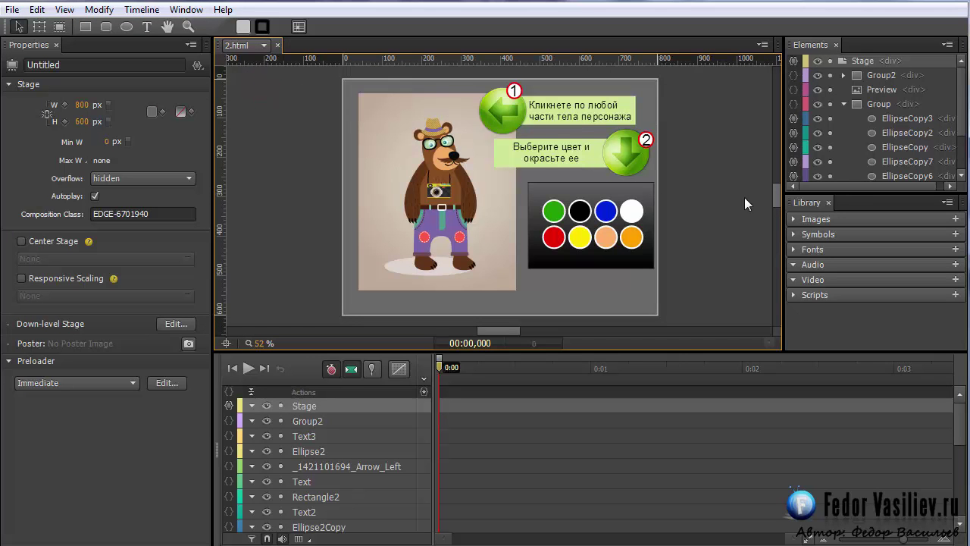
{"action": "left_click", "coordinate": [847, 62]}
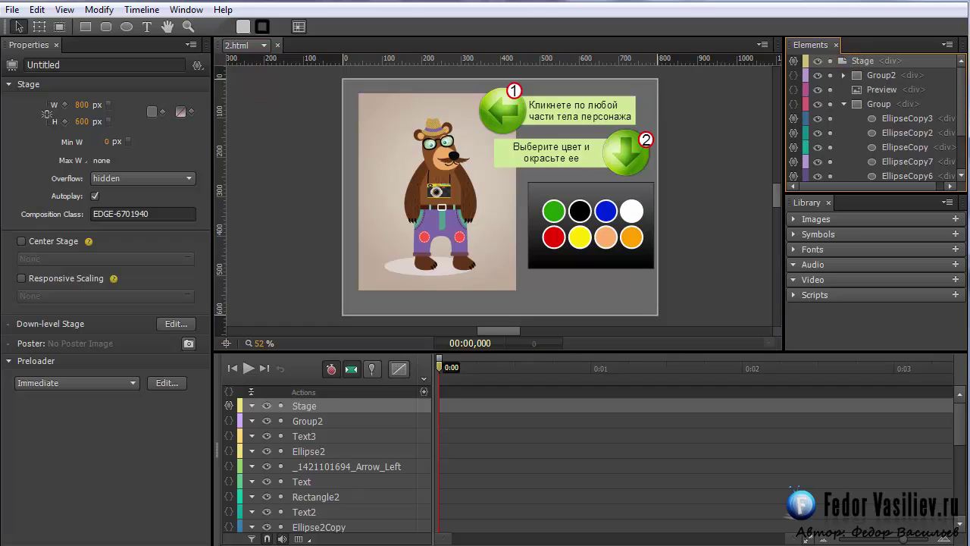
{"action": "key", "text": "ctrl+Tab"}
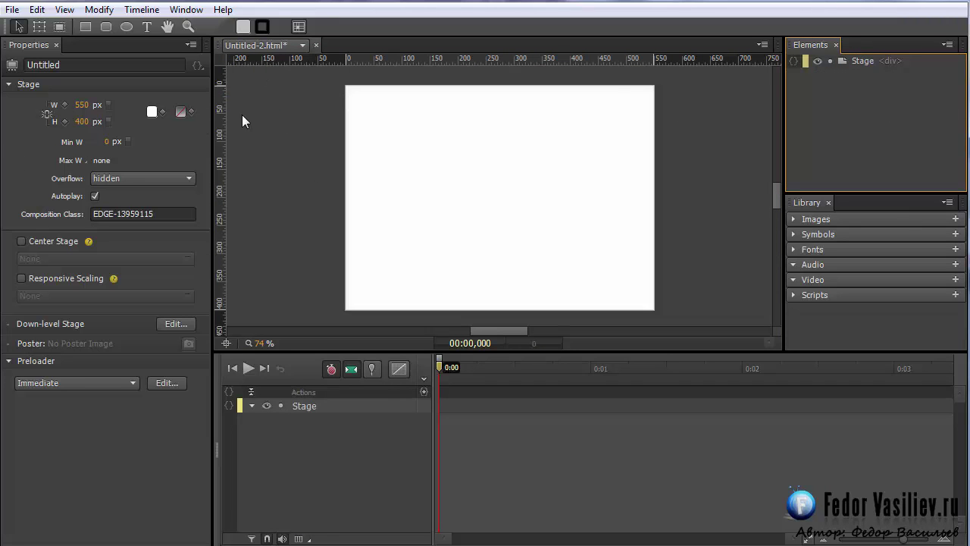
- Set the new composition's stage size to 800 px wide by 600 px high
{"action": "left_click", "coordinate": [857, 59]}
{"action": "left_click", "coordinate": [82, 105]}
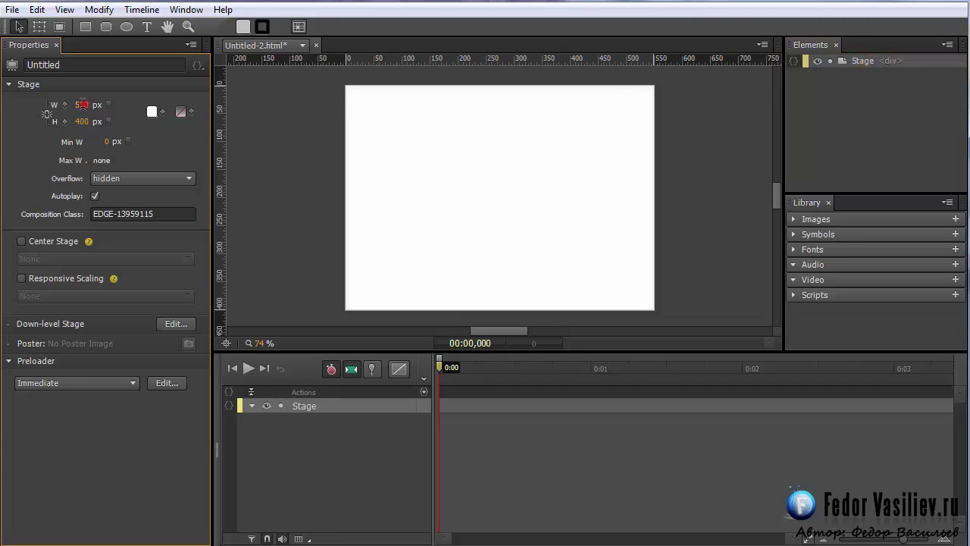
{"action": "type", "text": "800"}
{"action": "key", "text": "Return"}
{"action": "left_click", "coordinate": [81, 121]}
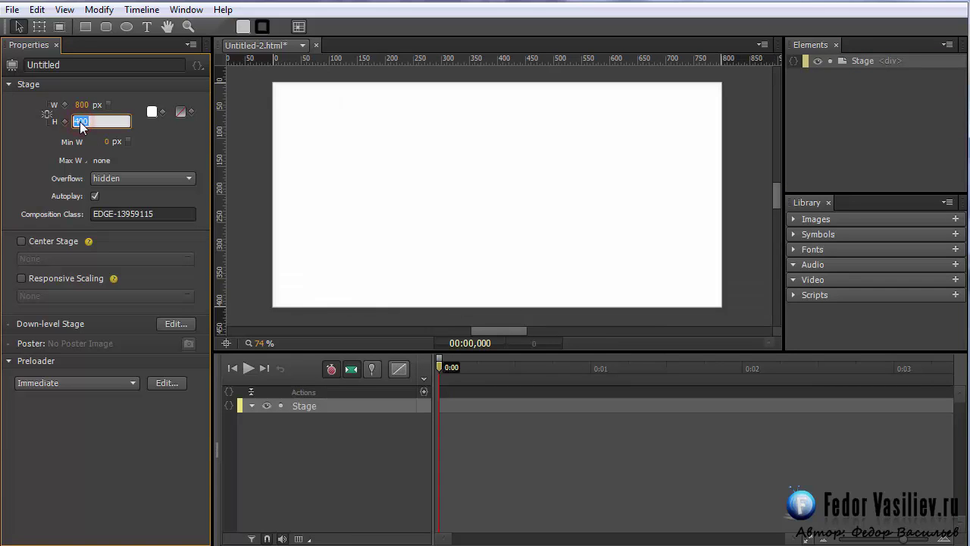
{"action": "type", "text": "600"}
{"action": "key", "text": "Return"}
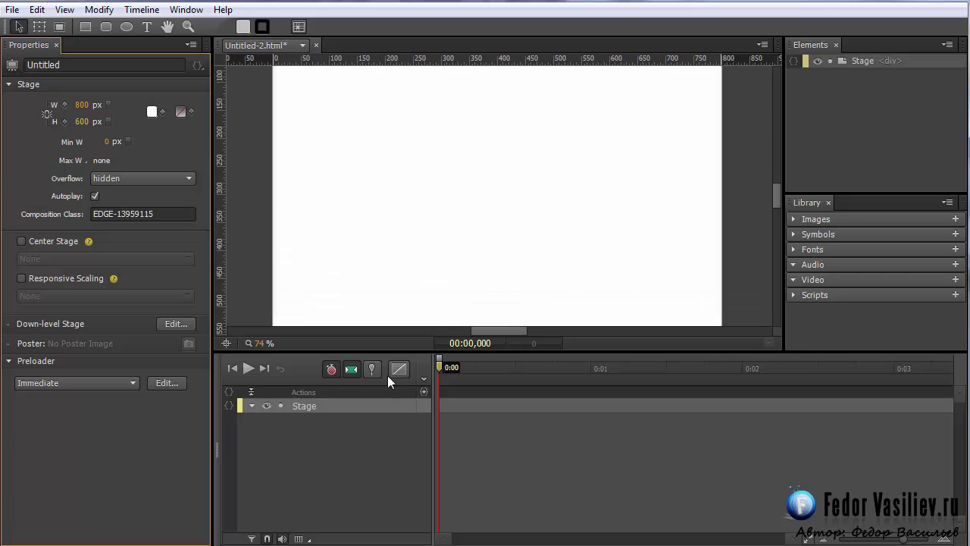
{"action": "left_click_drag", "start_coordinate": [271, 344], "coordinate": [242, 344]}
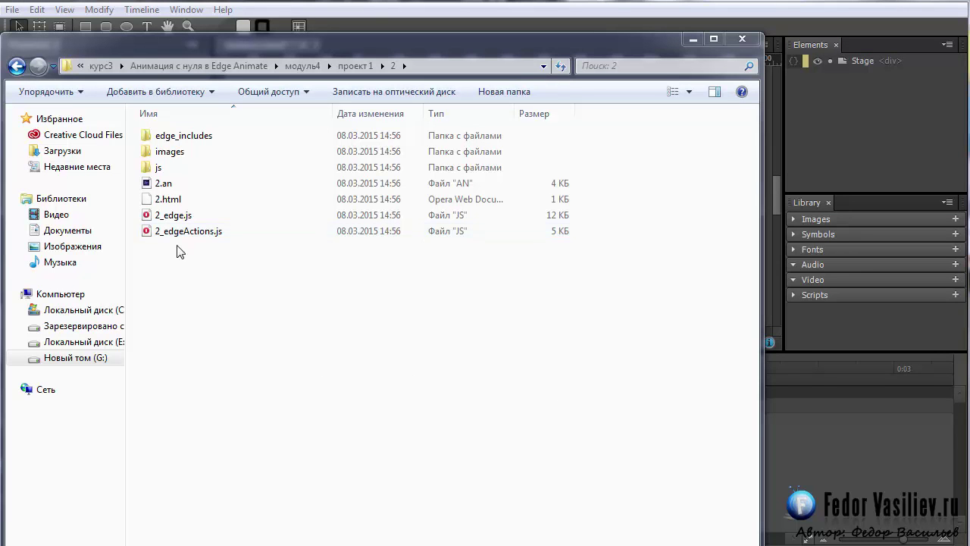
- Switch to File Explorer, open project 2's images folder, and check the details of 888-01.svg and 2222-01.svg
{"action": "left_click", "coordinate": [169, 152]}
{"action": "double_click", "coordinate": [168, 152]}
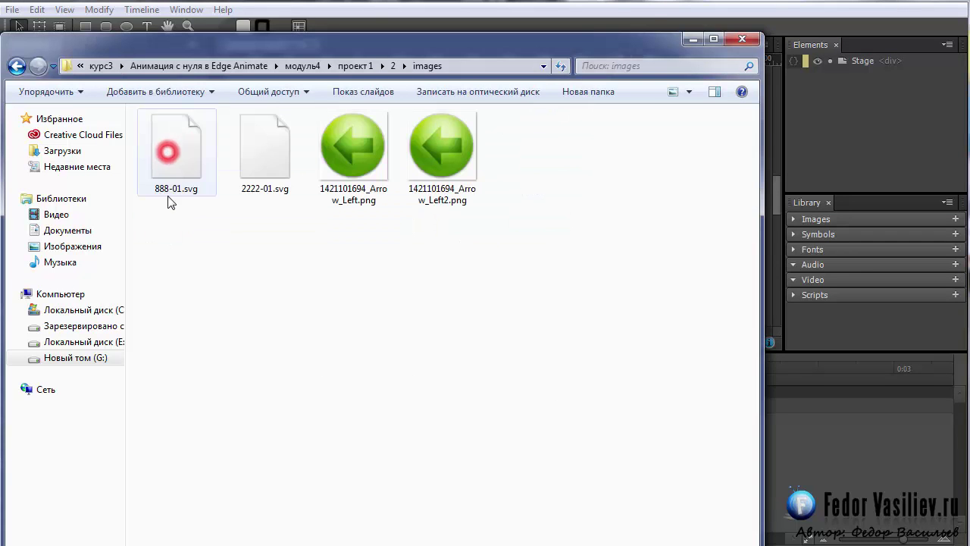
{"action": "left_click", "coordinate": [168, 163]}
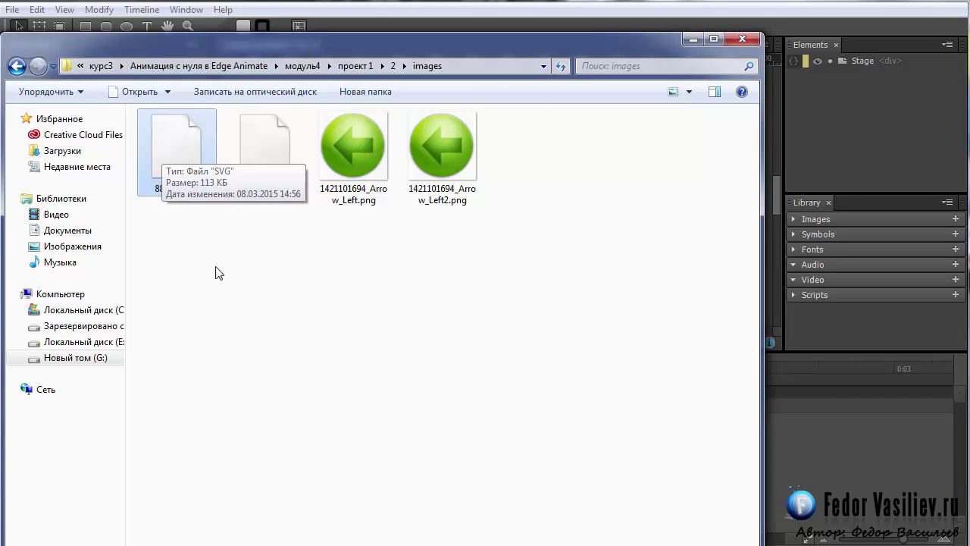
{"action": "left_click", "coordinate": [252, 162]}
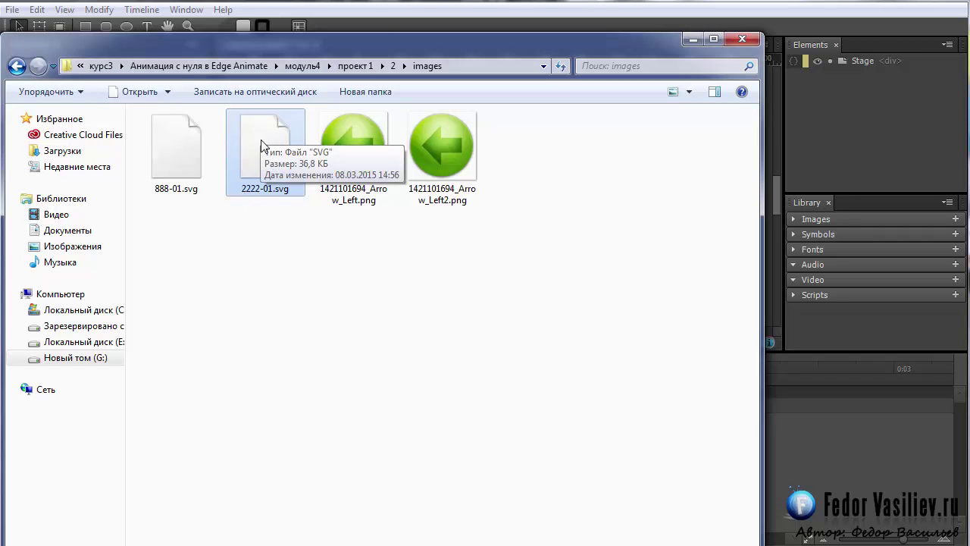
- Import 888-01.svg from the images folder onto the Edge Animate stage and position it at about X 26 px, Y 45 px
{"action": "left_click_drag", "start_coordinate": [296, 49], "coordinate": [414, 251]}
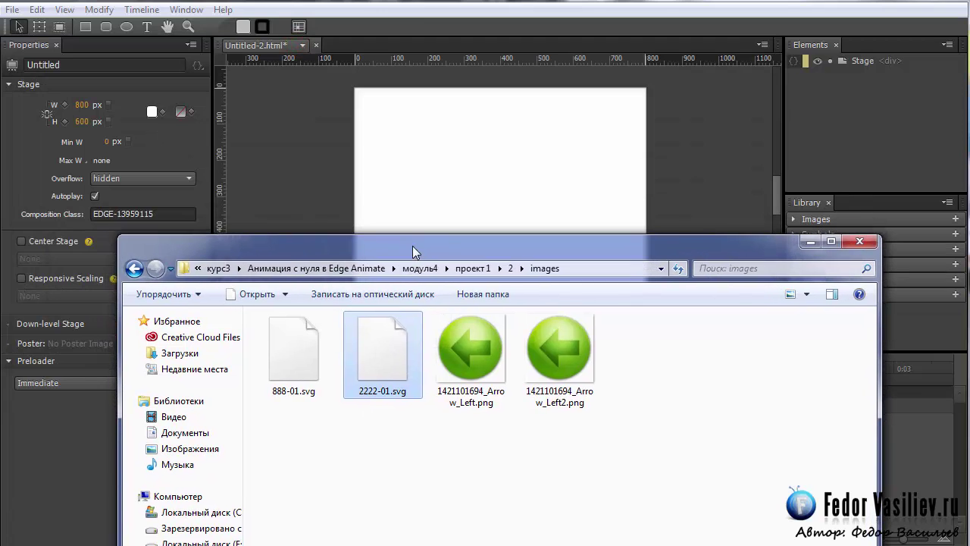
{"action": "left_click", "coordinate": [291, 374]}
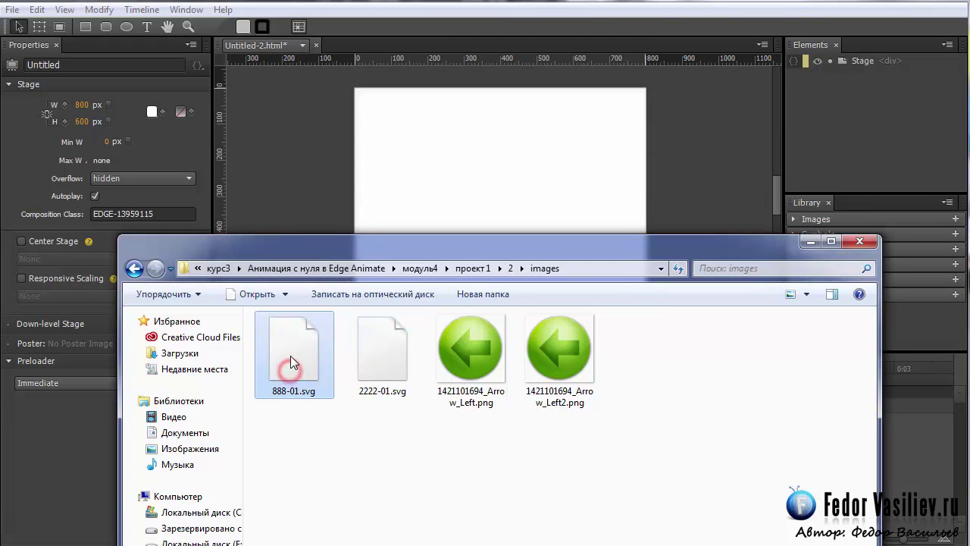
{"action": "left_click_drag", "start_coordinate": [289, 368], "coordinate": [449, 185]}
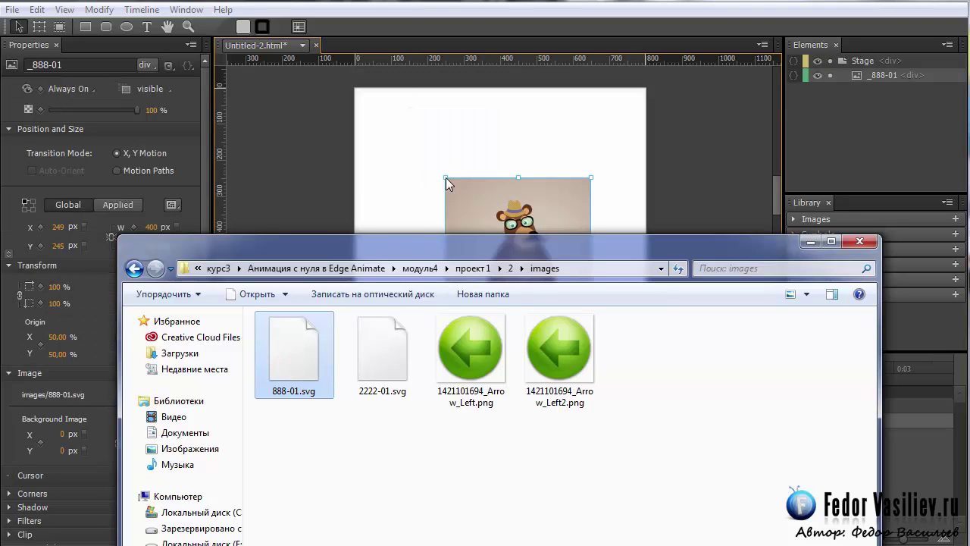
{"action": "left_click", "coordinate": [808, 242]}
{"action": "left_click_drag", "start_coordinate": [498, 266], "coordinate": [419, 194]}
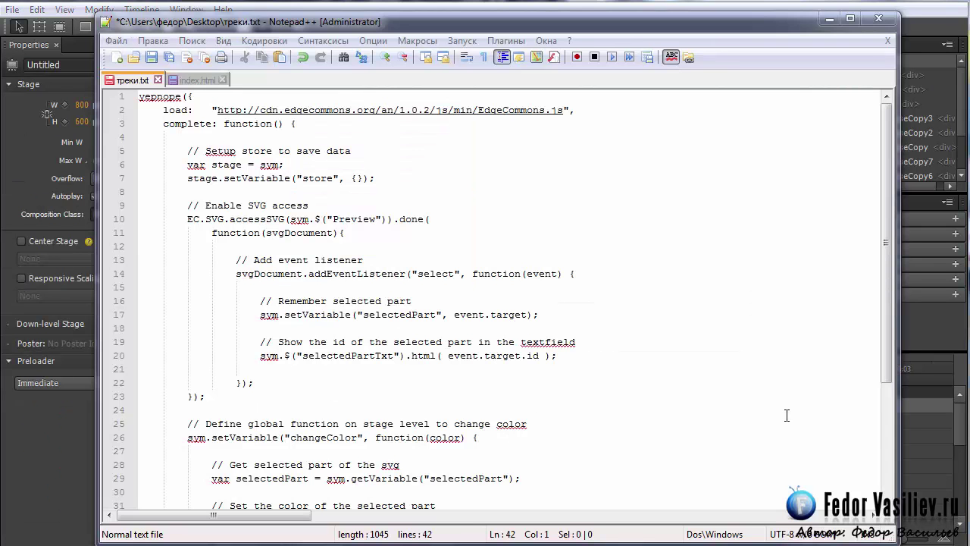
- Switch to Notepad++, copy the entire script from треки.txt, and minimize the window
{"action": "left_click_drag", "start_coordinate": [885, 319], "coordinate": [909, 237]}
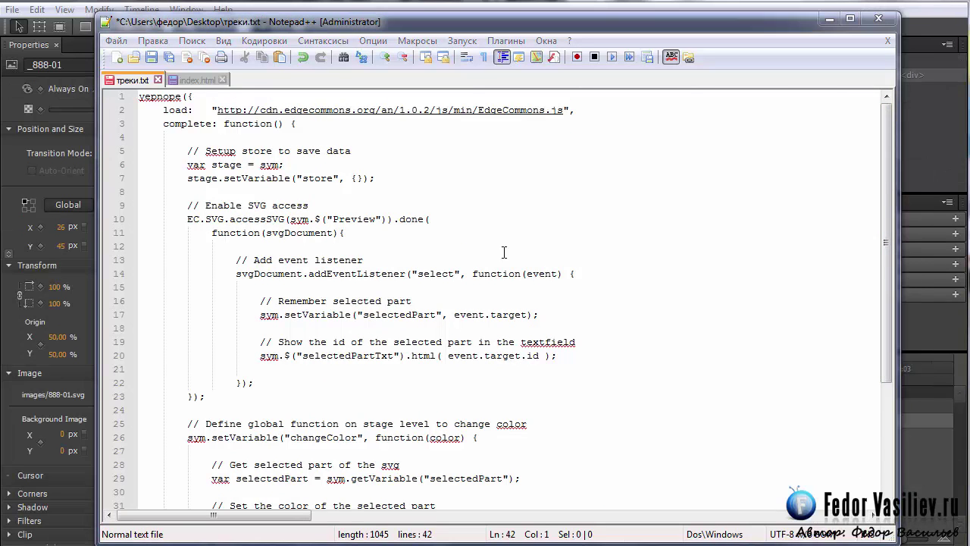
{"action": "key", "text": "ctrl+a"}
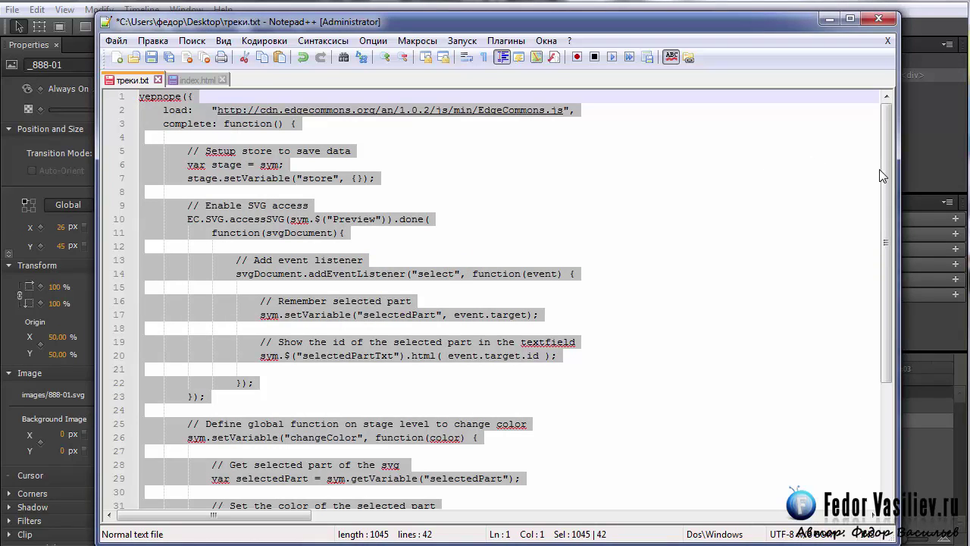
{"action": "left_click_drag", "start_coordinate": [883, 171], "coordinate": [899, 133]}
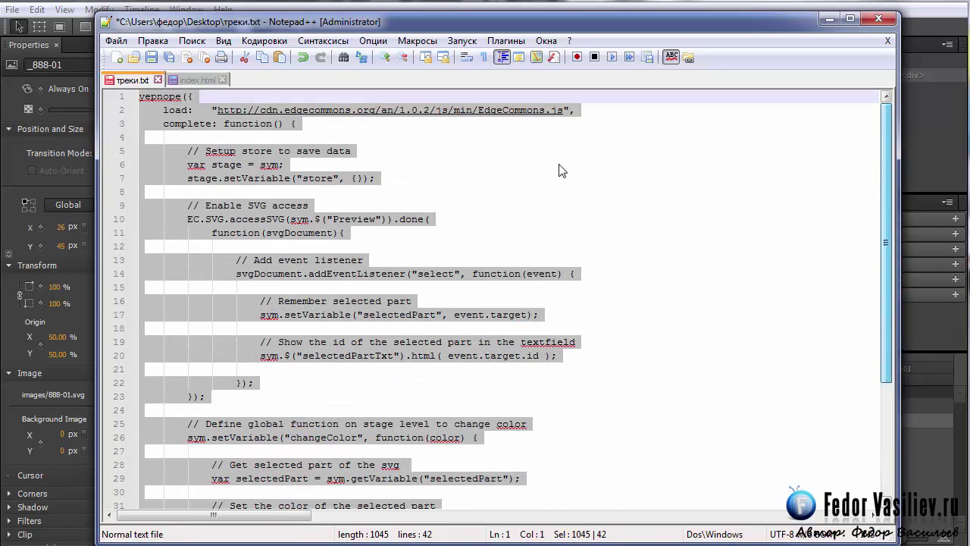
{"action": "right_click", "coordinate": [216, 118]}
{"action": "left_click", "coordinate": [254, 145]}
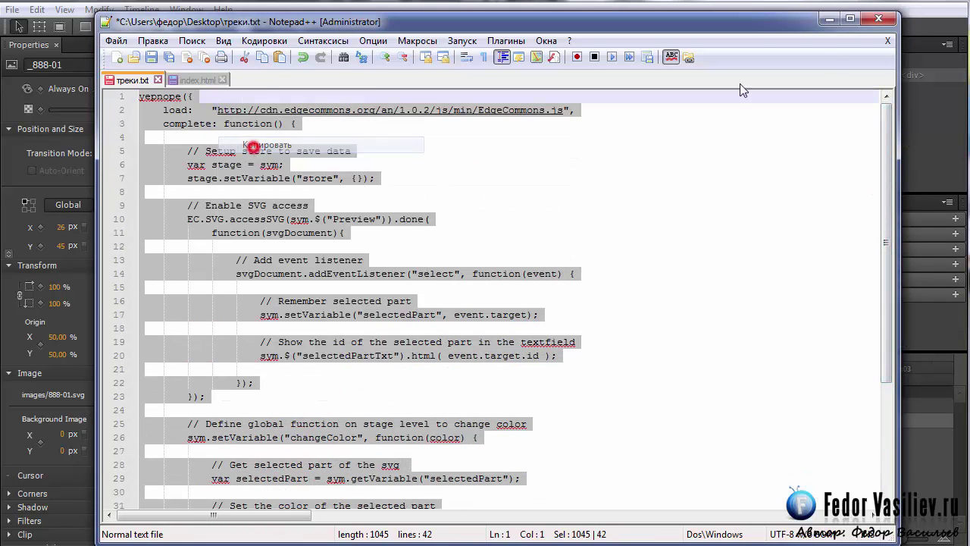
{"action": "left_click", "coordinate": [830, 19]}
- Add a compositionReady event to the Stage and replace its placeholder comment with the copied EdgeCommons script
{"action": "left_click", "coordinate": [855, 60]}
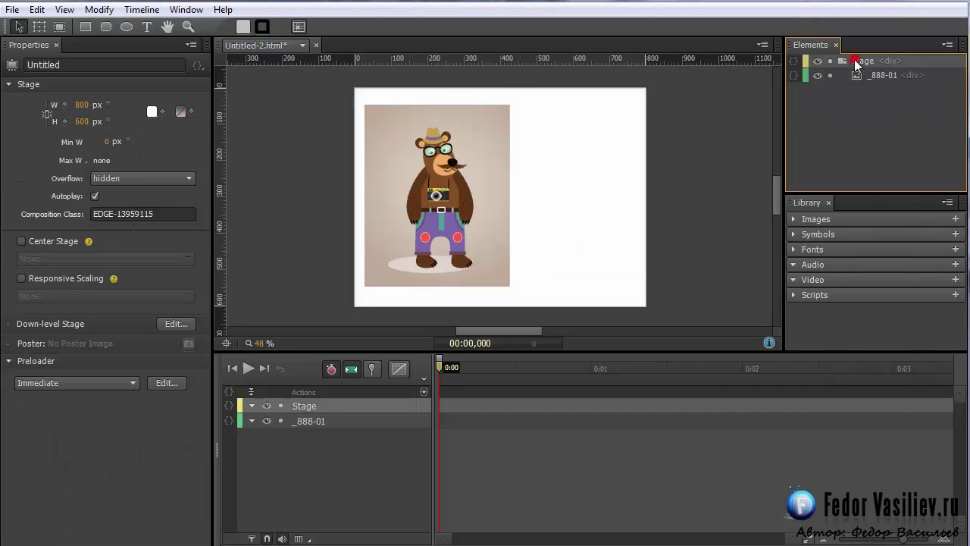
{"action": "left_click", "coordinate": [793, 64]}
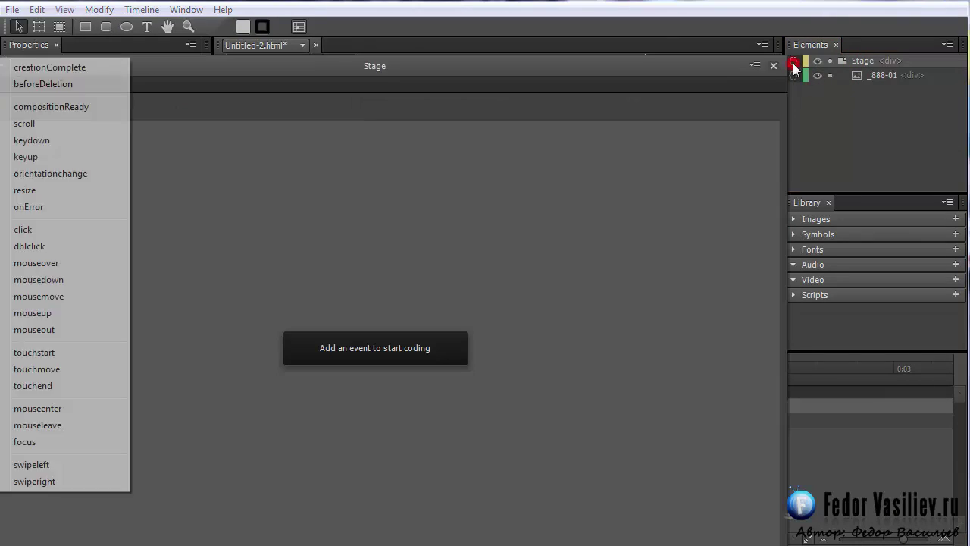
{"action": "left_click", "coordinate": [43, 112]}
{"action": "left_click_drag", "start_coordinate": [144, 66], "coordinate": [239, 31]}
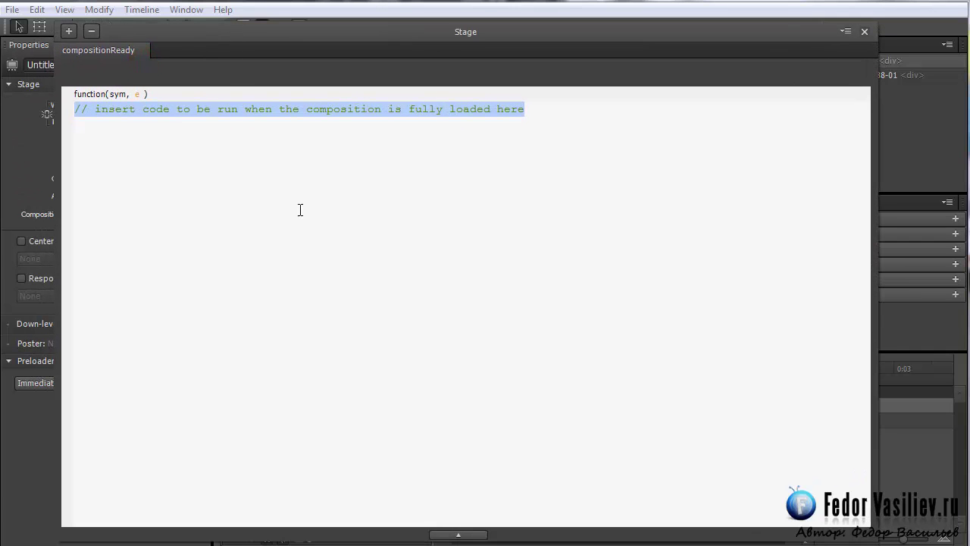
{"action": "key", "text": "BackSpace"}
{"action": "key", "text": "ctrl+v"}
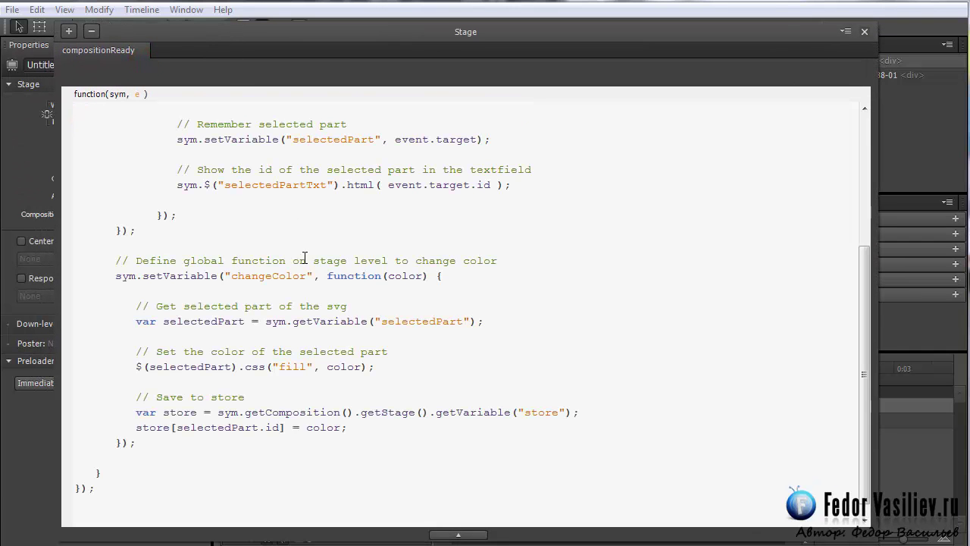
{"action": "scroll", "coordinate": [287, 222], "scroll_direction": "up", "scroll_amount": 5}
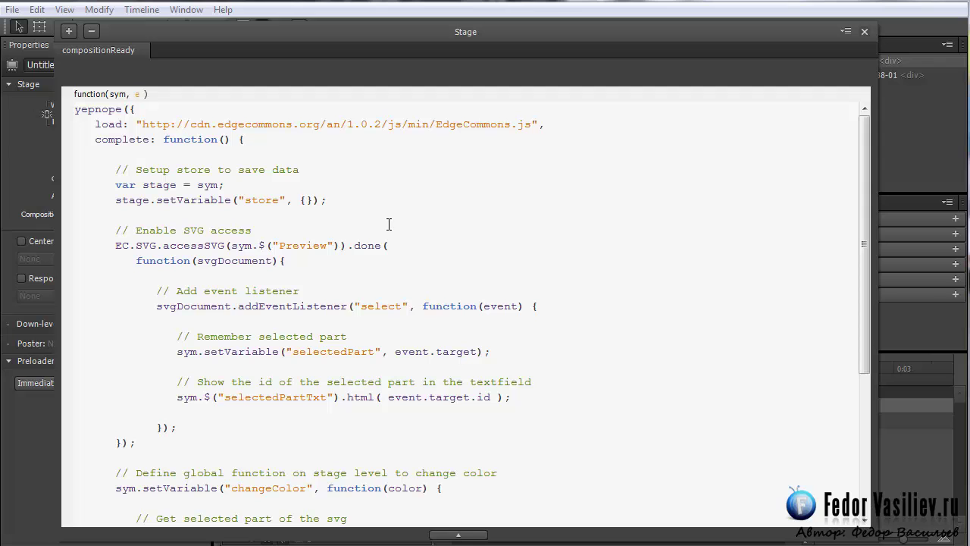
{"action": "left_click", "coordinate": [864, 32]}
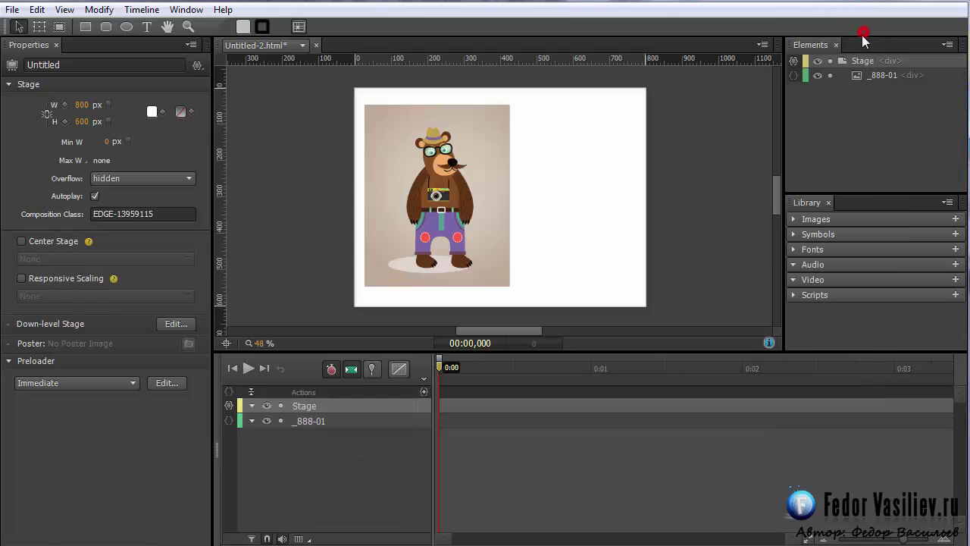
- Add jquery-1.7.1.min.js from project 2's js folder to the composition's script library
{"action": "left_click", "coordinate": [802, 297]}
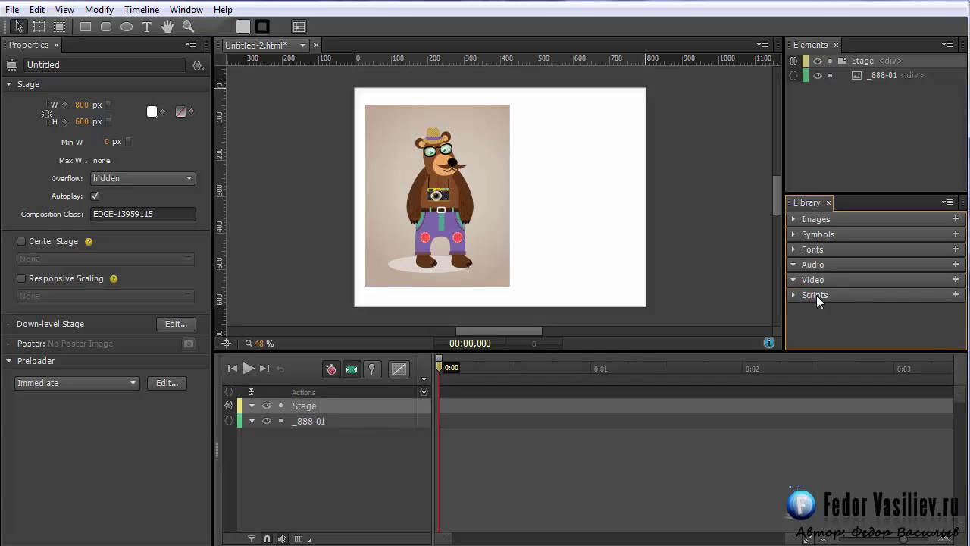
{"action": "left_click", "coordinate": [955, 297]}
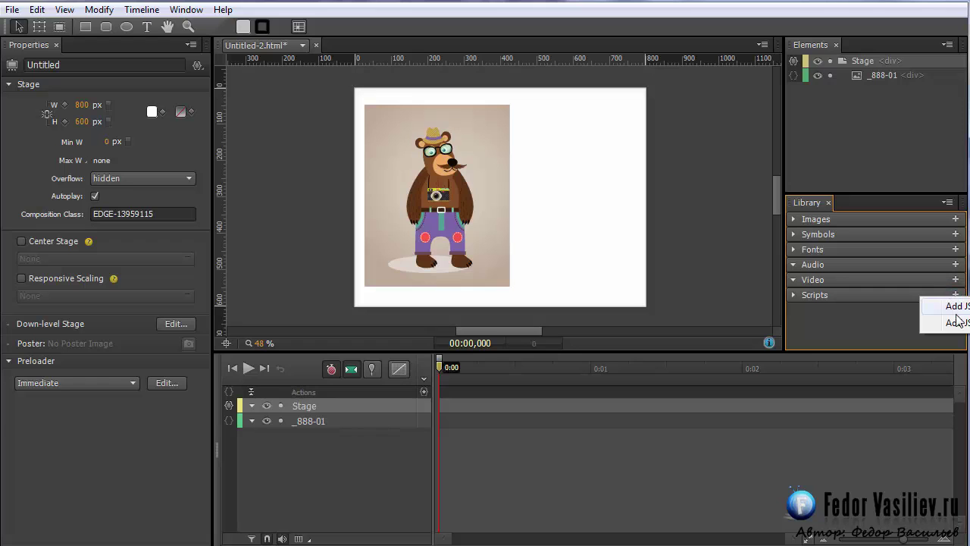
{"action": "left_click", "coordinate": [957, 314]}
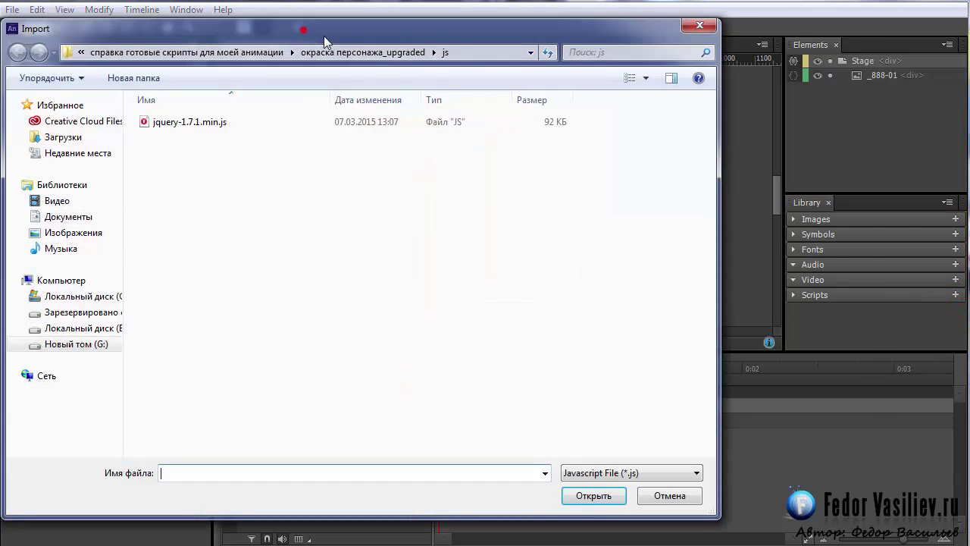
{"action": "left_click_drag", "start_coordinate": [324, 36], "coordinate": [440, 50]}
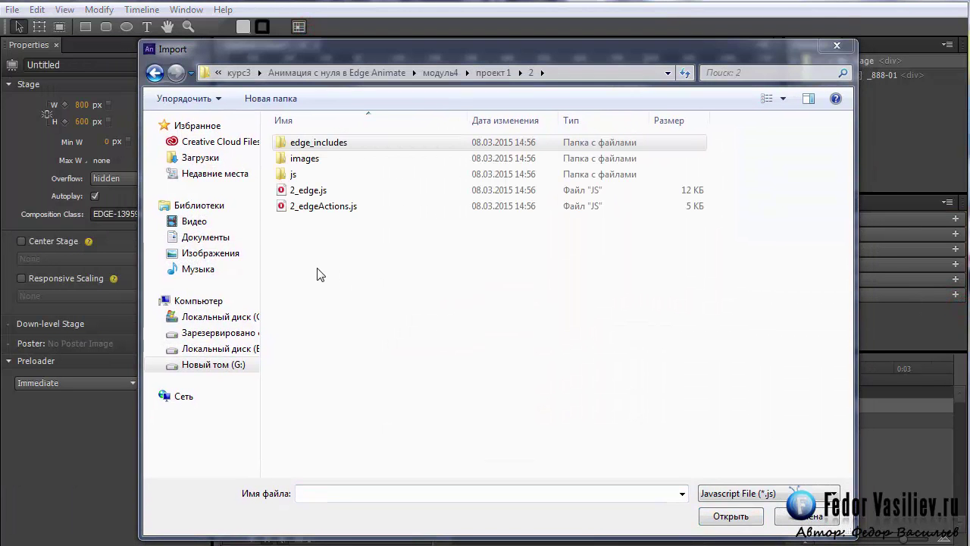
{"action": "double_click", "coordinate": [290, 177]}
{"action": "left_click", "coordinate": [295, 144]}
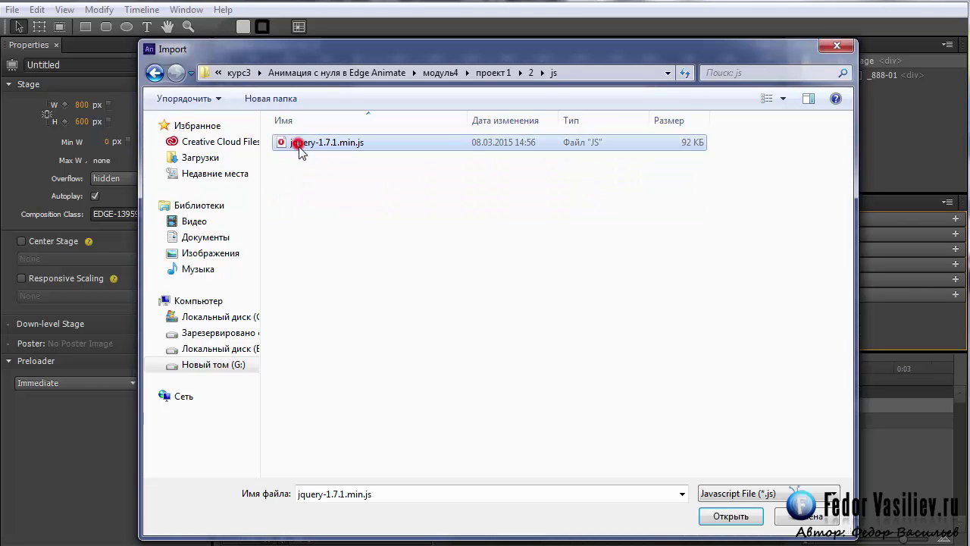
{"action": "left_click", "coordinate": [730, 518]}
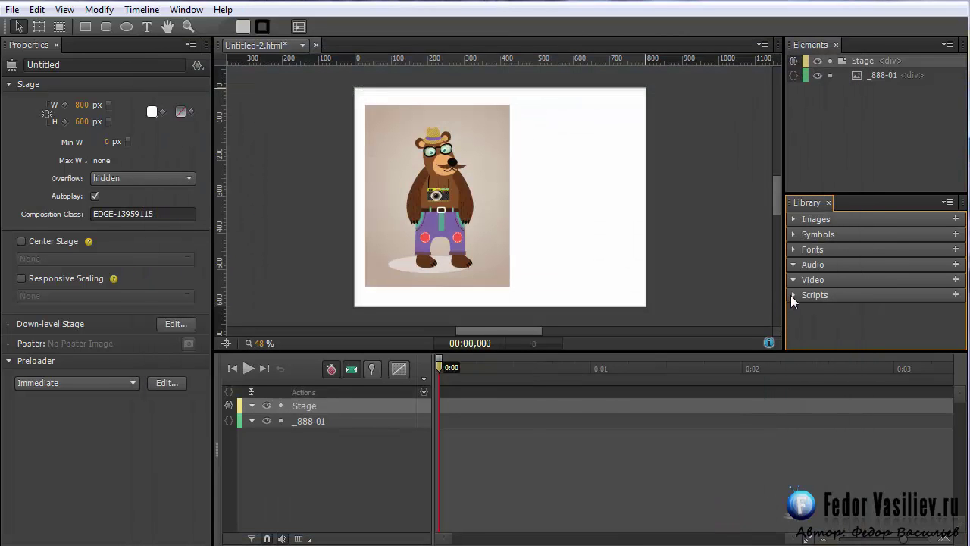
{"action": "left_click", "coordinate": [793, 296]}
{"action": "left_click", "coordinate": [794, 295]}
- Switch to 2.html and copy the bear image element's name, Preview, for reuse in Untitled-2.html
{"action": "left_click", "coordinate": [879, 75]}
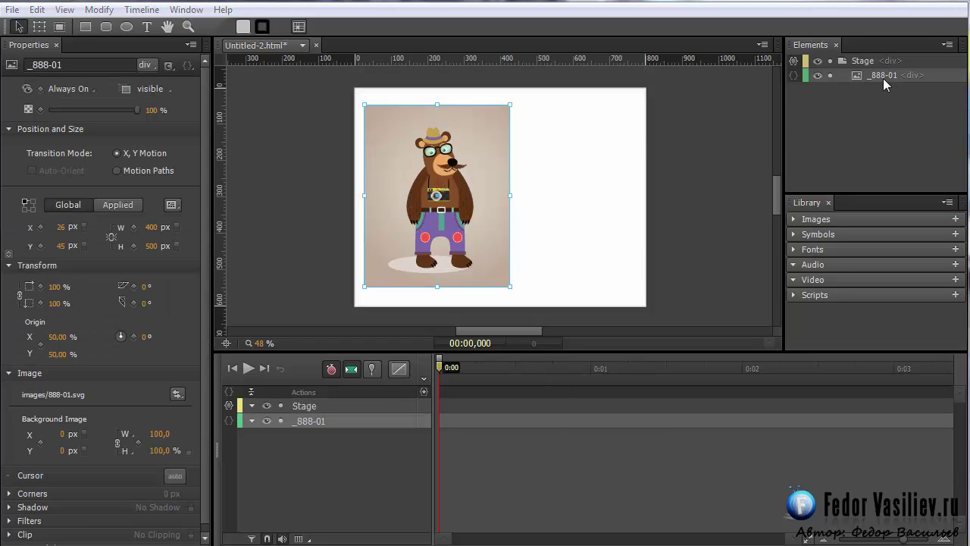
{"action": "left_click", "coordinate": [303, 45]}
{"action": "left_click", "coordinate": [267, 84]}
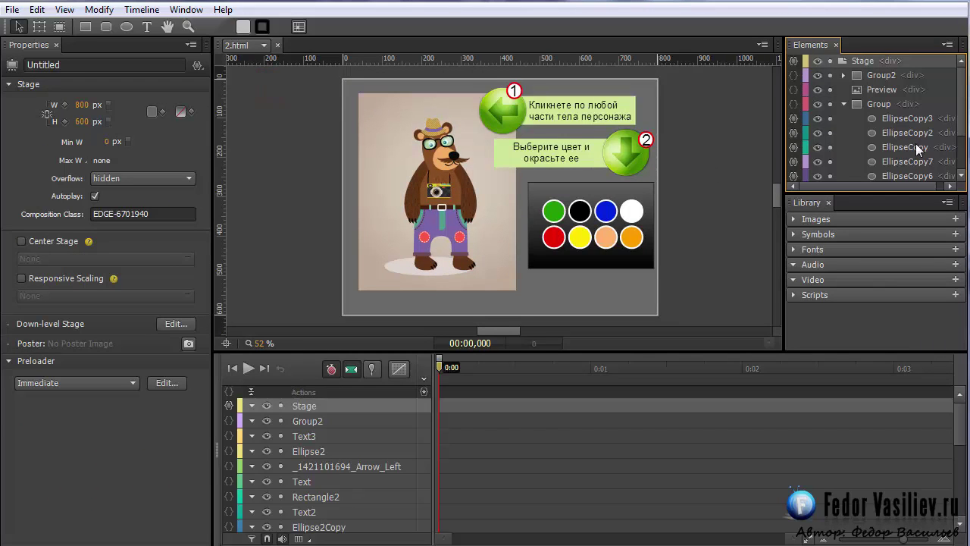
{"action": "left_click", "coordinate": [846, 104]}
{"action": "left_click", "coordinate": [871, 89]}
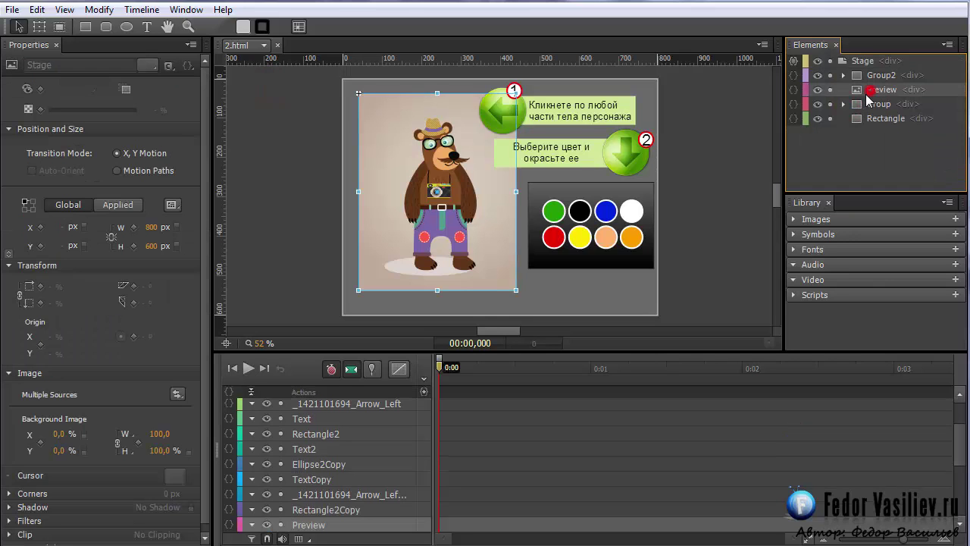
{"action": "double_click", "coordinate": [871, 89]}
{"action": "right_click", "coordinate": [871, 90]}
{"action": "left_click", "coordinate": [868, 144]}
{"action": "left_click", "coordinate": [872, 106]}
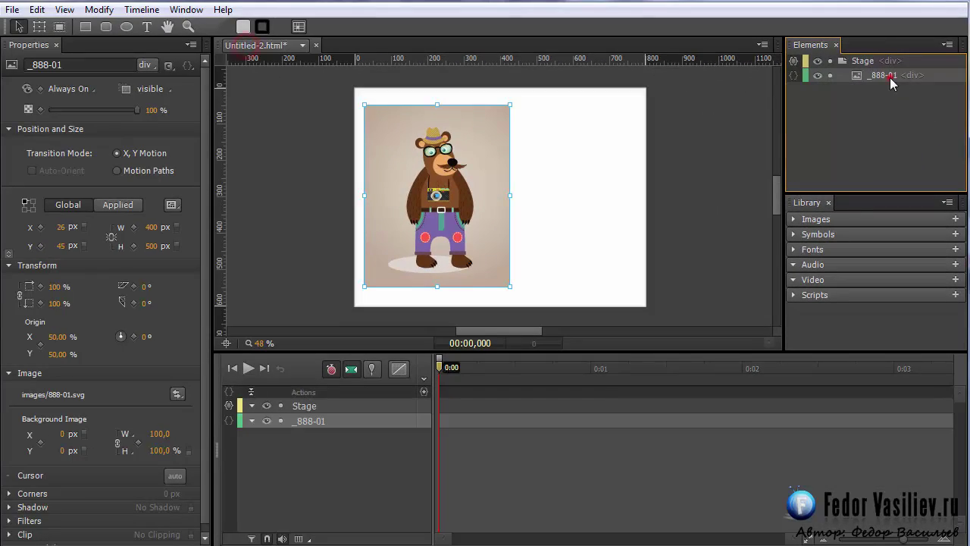
- Rename the _888-01 element in Untitled-2.html to Preview using the copied name
{"action": "double_click", "coordinate": [883, 76]}
{"action": "right_click", "coordinate": [875, 75]}
{"action": "left_click", "coordinate": [872, 143]}
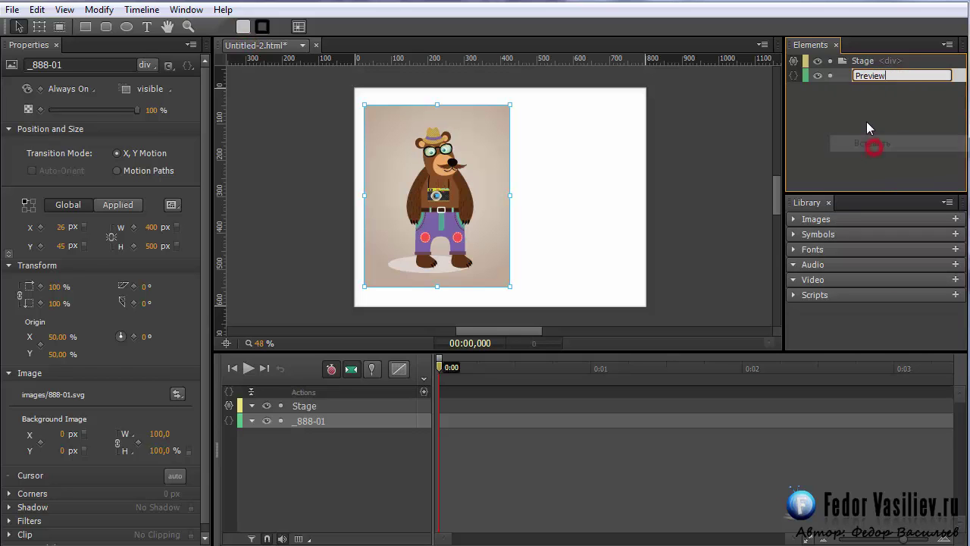
{"action": "left_click", "coordinate": [868, 121]}
{"action": "left_click", "coordinate": [879, 75]}
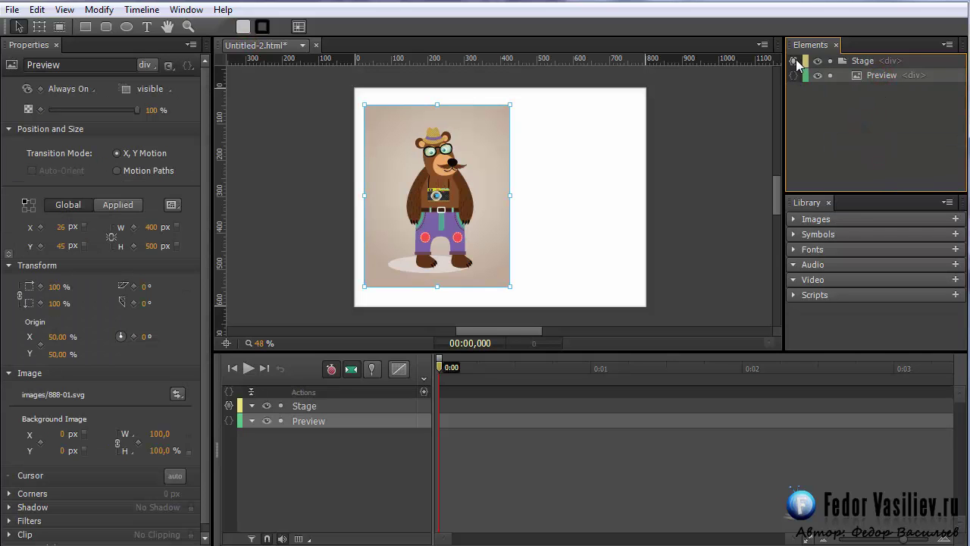
- Review the Stage's compositionReady code, checking the element name passed to accessSVG, and close the code window
{"action": "left_click", "coordinate": [794, 60]}
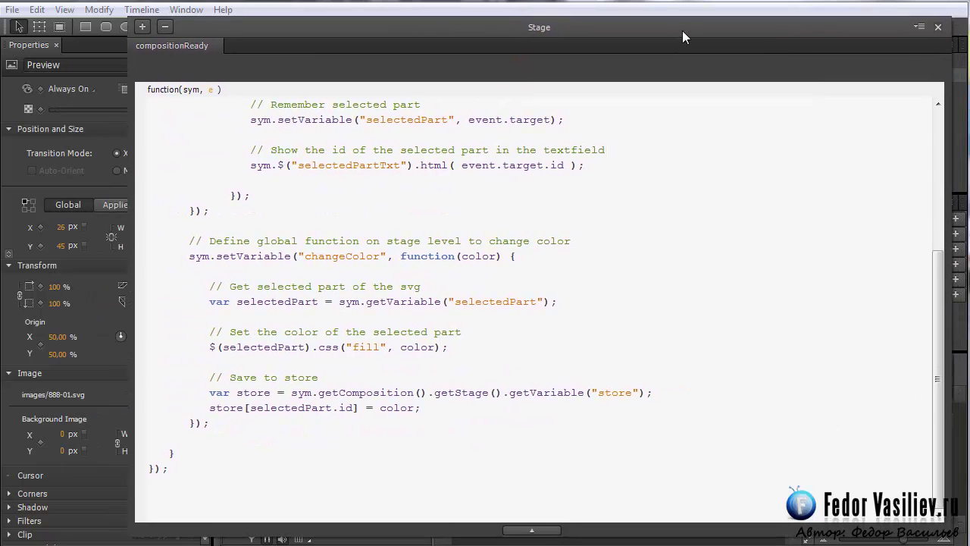
{"action": "scroll", "coordinate": [622, 246], "scroll_direction": "up", "scroll_amount": 5}
{"action": "left_click_drag", "start_coordinate": [489, 240], "coordinate": [337, 241]}
{"action": "left_click_drag", "start_coordinate": [400, 241], "coordinate": [352, 241]}
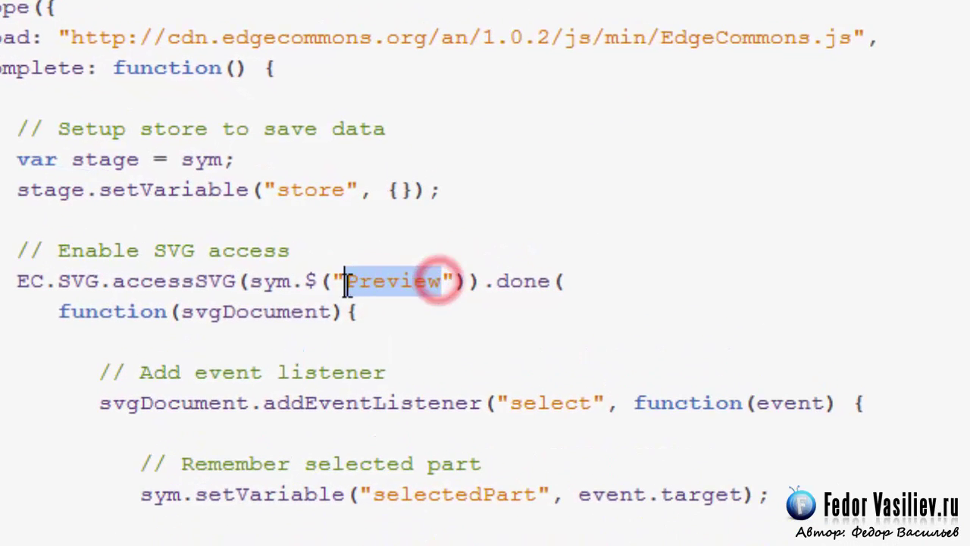
{"action": "left_click", "coordinate": [343, 280]}
{"action": "left_click_drag", "start_coordinate": [440, 282], "coordinate": [346, 287]}
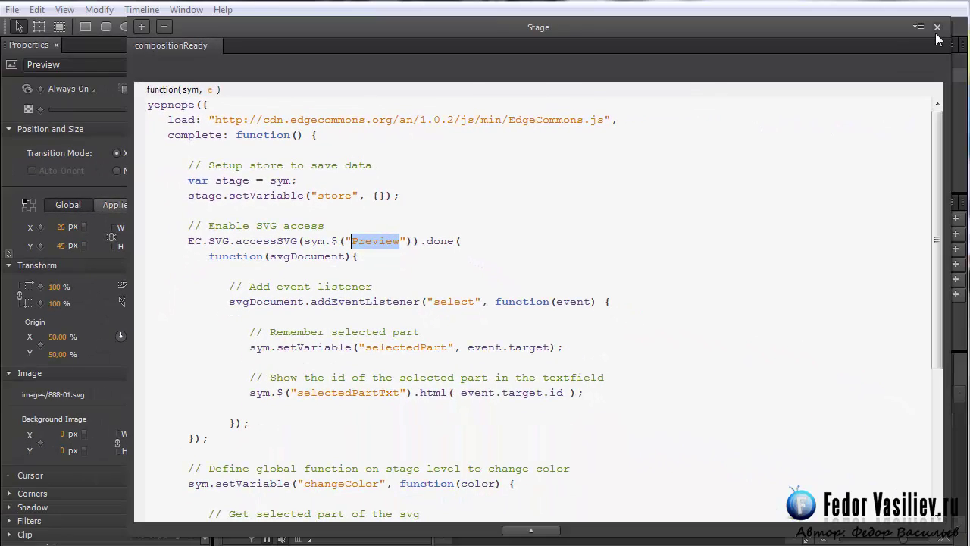
{"action": "left_click", "coordinate": [938, 28]}
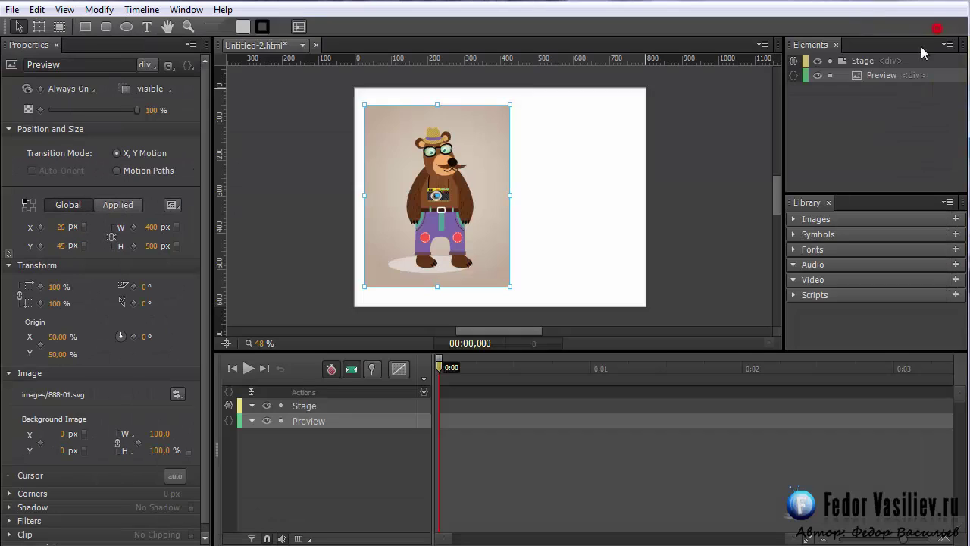
- Examine the group of colour circles in 2.html and return to Untitled-2.html
{"action": "left_click", "coordinate": [873, 77]}
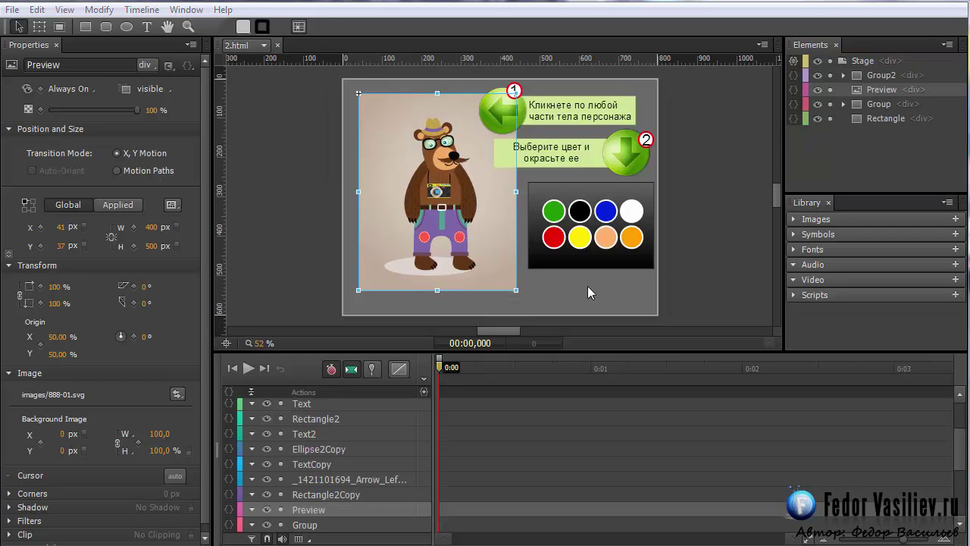
{"action": "left_click", "coordinate": [580, 239]}
{"action": "left_click", "coordinate": [264, 44]}
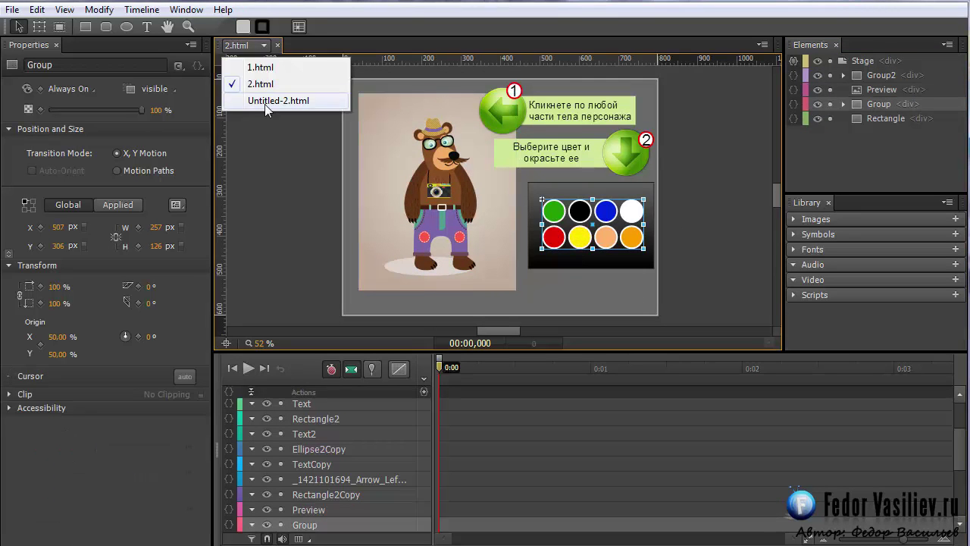
{"action": "left_click", "coordinate": [267, 101]}
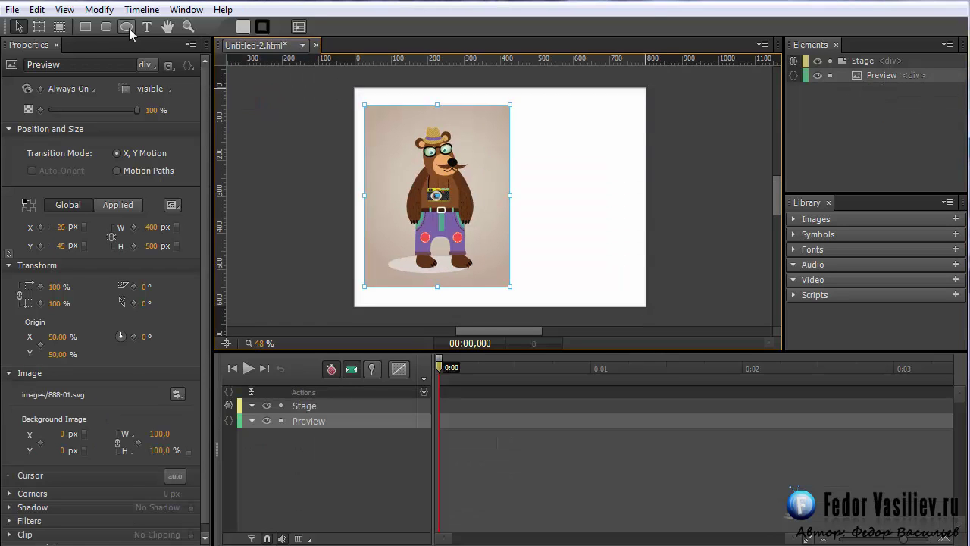
- Check the palette circles in 2.html and draw a circle about 60 px wide beside the bear in Untitled-2.html
{"action": "left_click", "coordinate": [126, 27]}
{"action": "left_click", "coordinate": [286, 47]}
{"action": "left_click", "coordinate": [281, 98]}
{"action": "left_click", "coordinate": [265, 46]}
{"action": "left_click", "coordinate": [260, 84]}
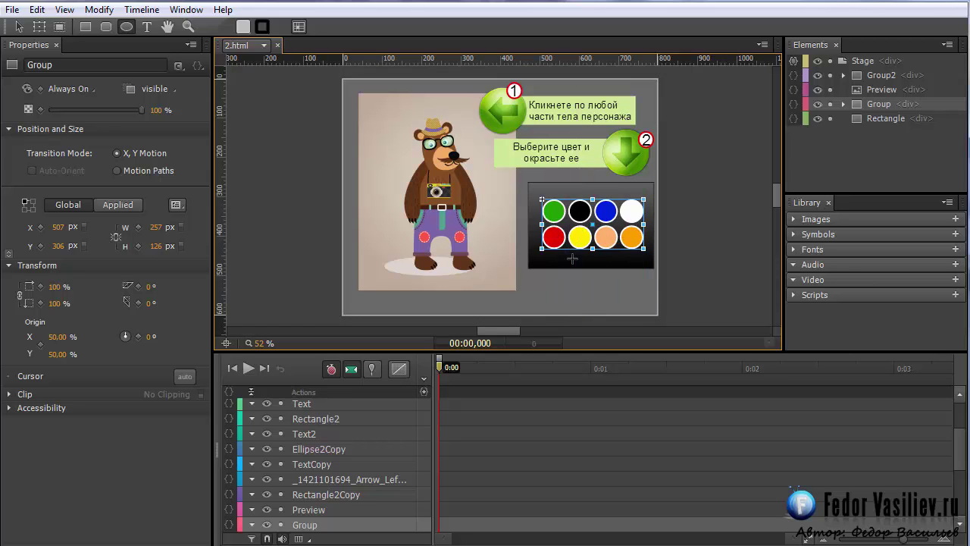
{"action": "left_click", "coordinate": [543, 207]}
{"action": "left_click", "coordinate": [265, 45]}
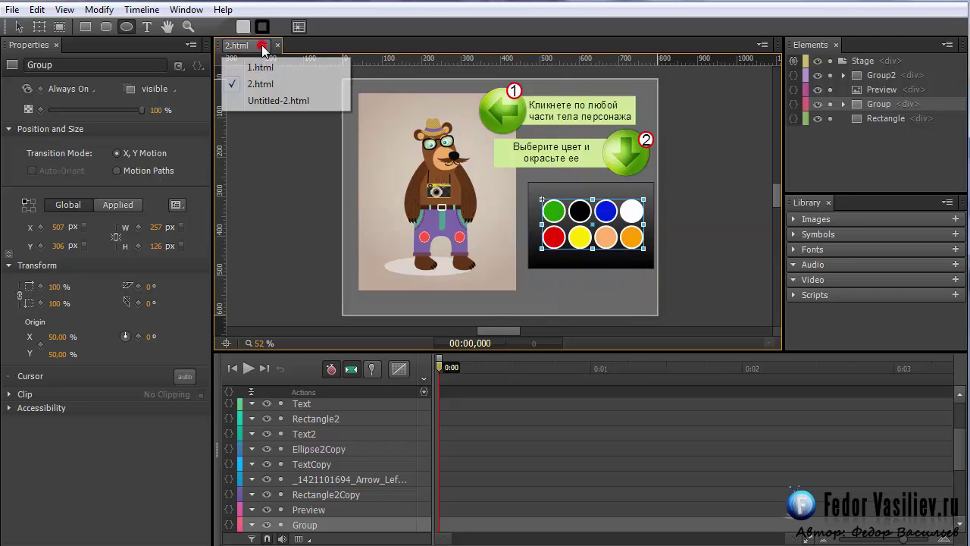
{"action": "left_click", "coordinate": [268, 97]}
{"action": "left_click_drag", "start_coordinate": [529, 206], "coordinate": [553, 230]}
{"action": "key", "text": "v"}
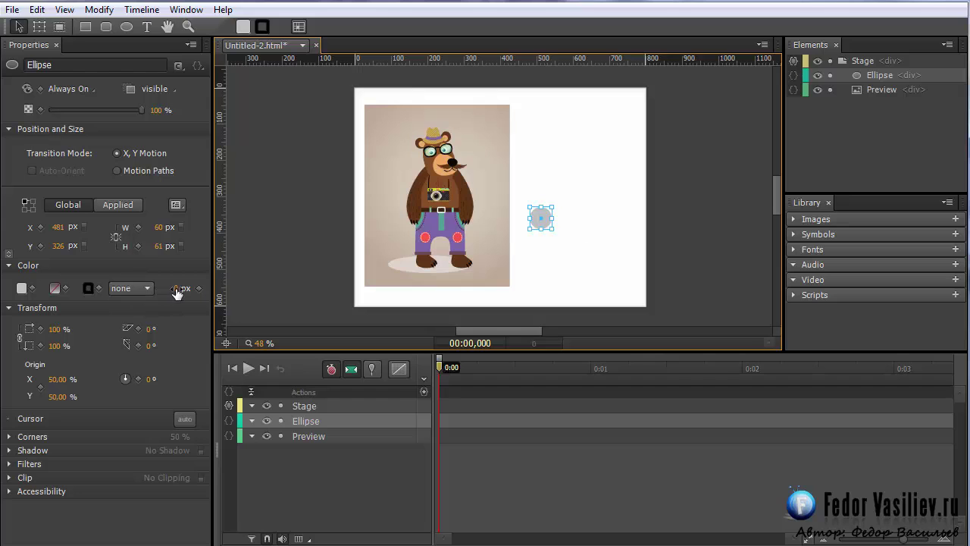
- Give the circle a solid white border 4 px wide
{"action": "left_click_drag", "start_coordinate": [175, 292], "coordinate": [196, 299]}
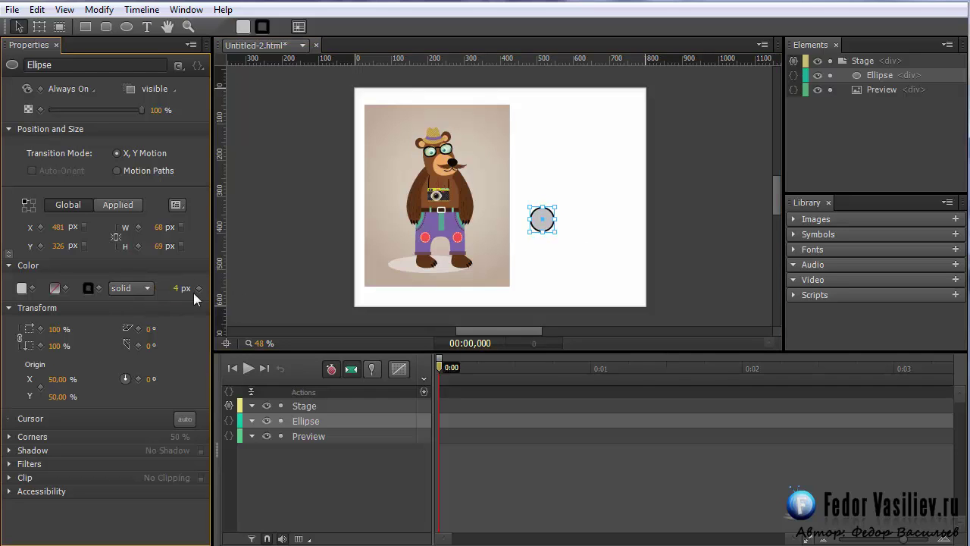
{"action": "left_click", "coordinate": [88, 288]}
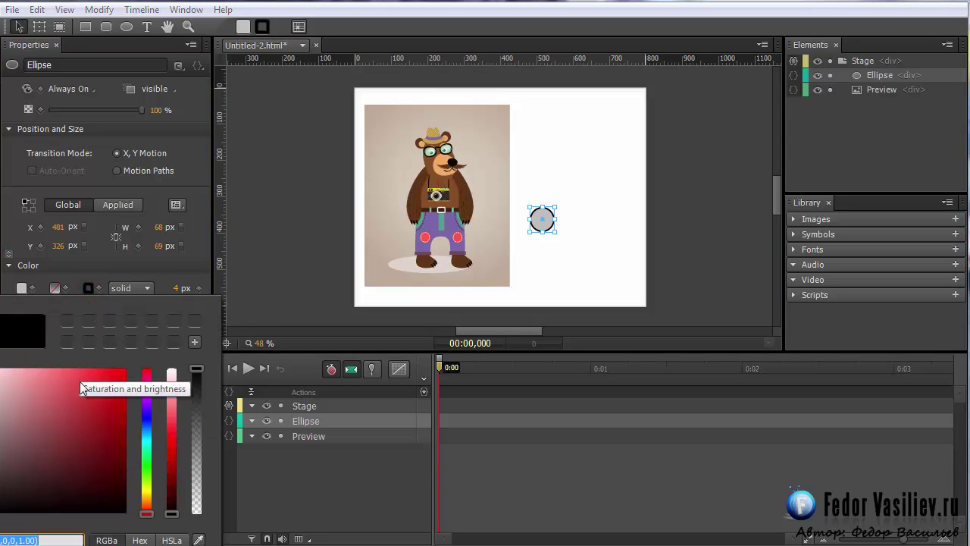
{"action": "left_click_drag", "start_coordinate": [83, 423], "coordinate": [3, 373]}
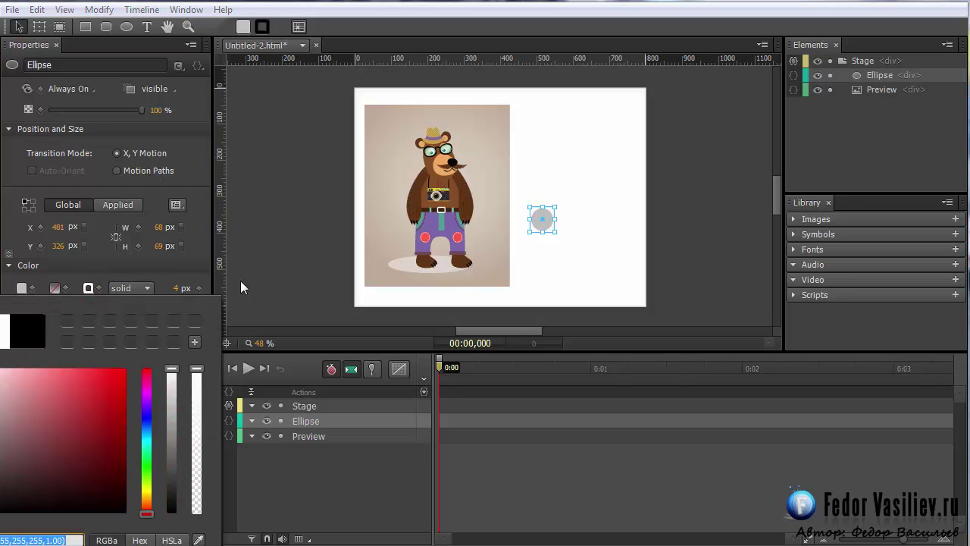
{"action": "left_click", "coordinate": [258, 273]}
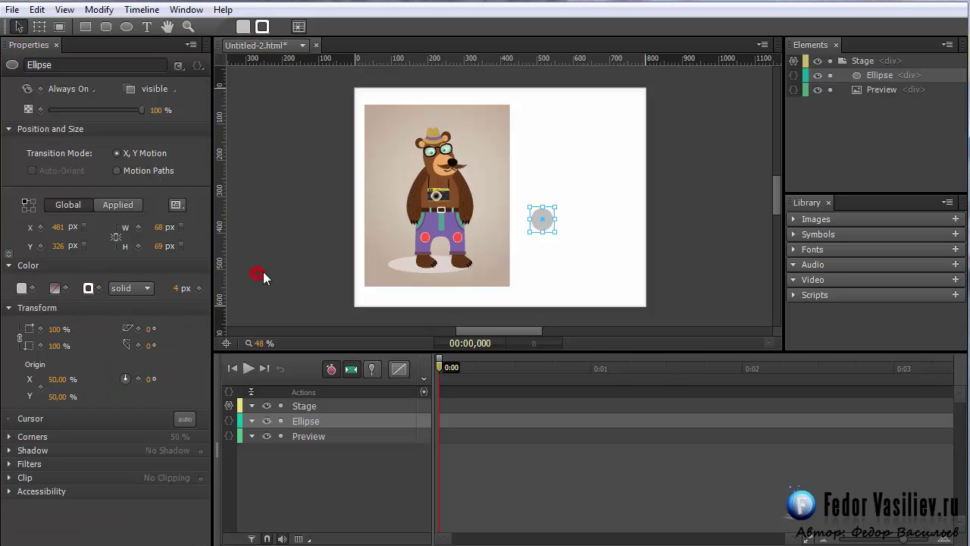
- Set the circle's fill colour to bright red
{"action": "left_click", "coordinate": [21, 293]}
{"action": "left_click_drag", "start_coordinate": [22, 383], "coordinate": [74, 356]}
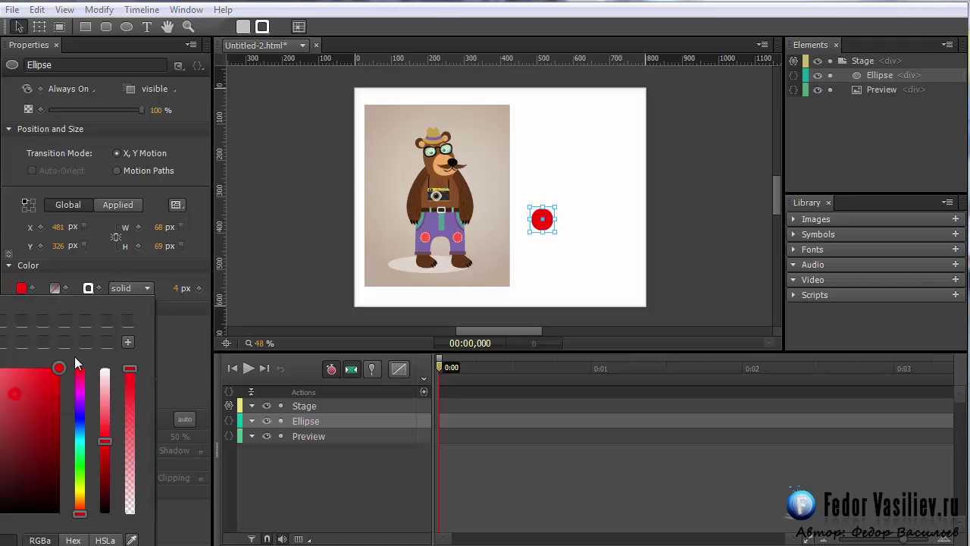
{"action": "left_click", "coordinate": [546, 246]}
{"action": "left_click", "coordinate": [543, 219]}
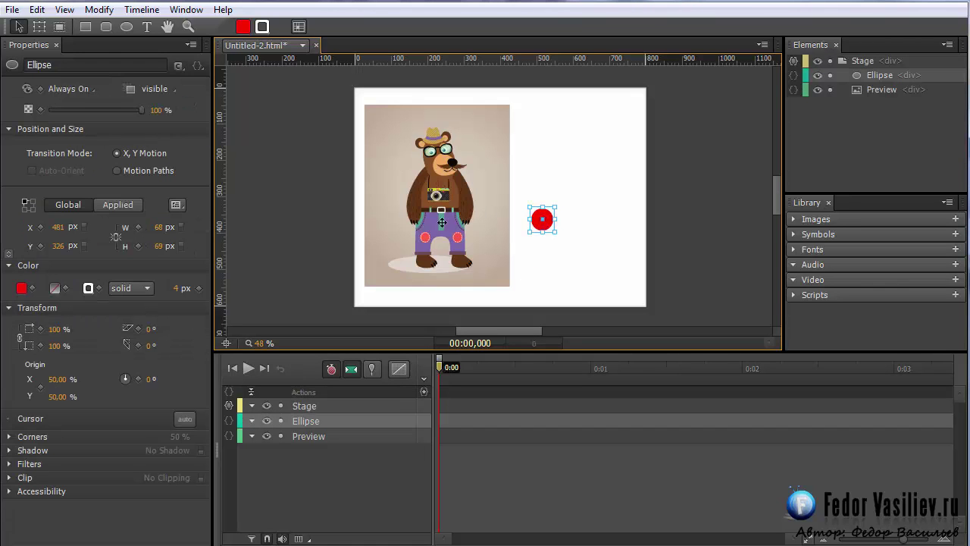
- Draw a rectangle about 323 by 254 px around the red circle and place it behind the circle in the stacking order
{"action": "left_click", "coordinate": [86, 27]}
{"action": "mouse_move", "coordinate": [520, 190]}
{"action": "left_mouse_down"}
{"action": "mouse_move", "coordinate": [599, 273]}
{"action": "mouse_move", "coordinate": [638, 282]}
{"action": "left_mouse_up"}
{"action": "key", "text": "v"}
{"action": "left_click", "coordinate": [872, 75]}
{"action": "left_click_drag", "start_coordinate": [873, 99], "coordinate": [874, 99]}
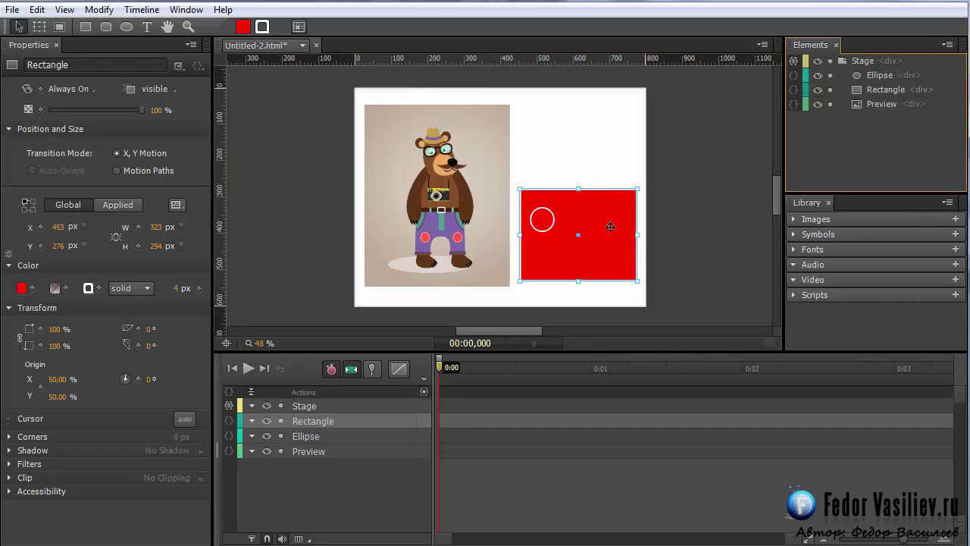
- Fill the rectangle with a vertical gradient from black at the top to white at the bottom
{"action": "left_click", "coordinate": [54, 288]}
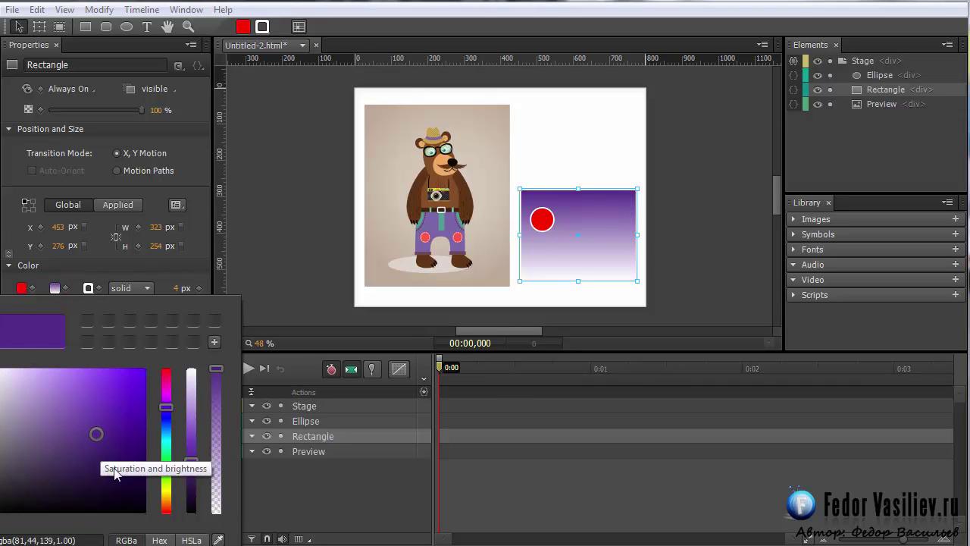
{"action": "left_click_drag", "start_coordinate": [99, 462], "coordinate": [165, 521]}
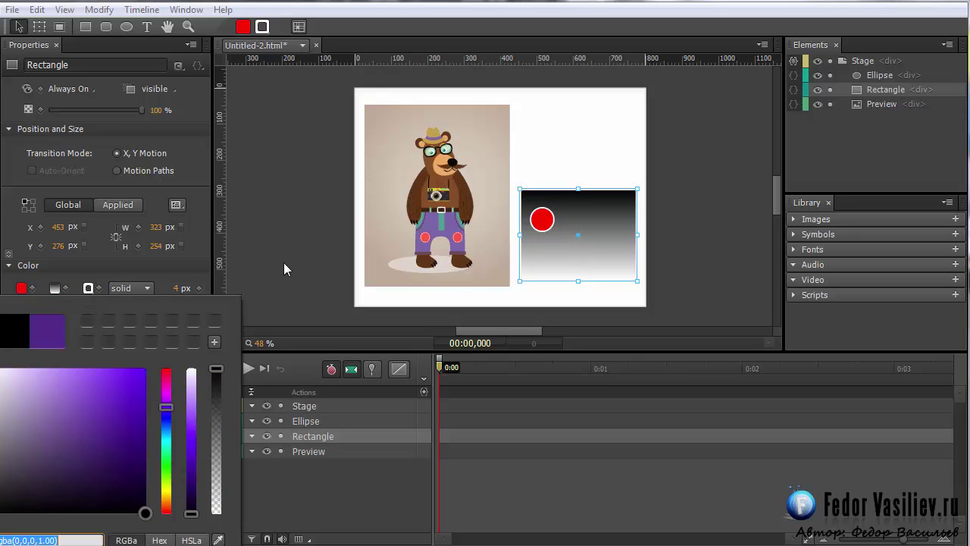
{"action": "left_click", "coordinate": [151, 292]}
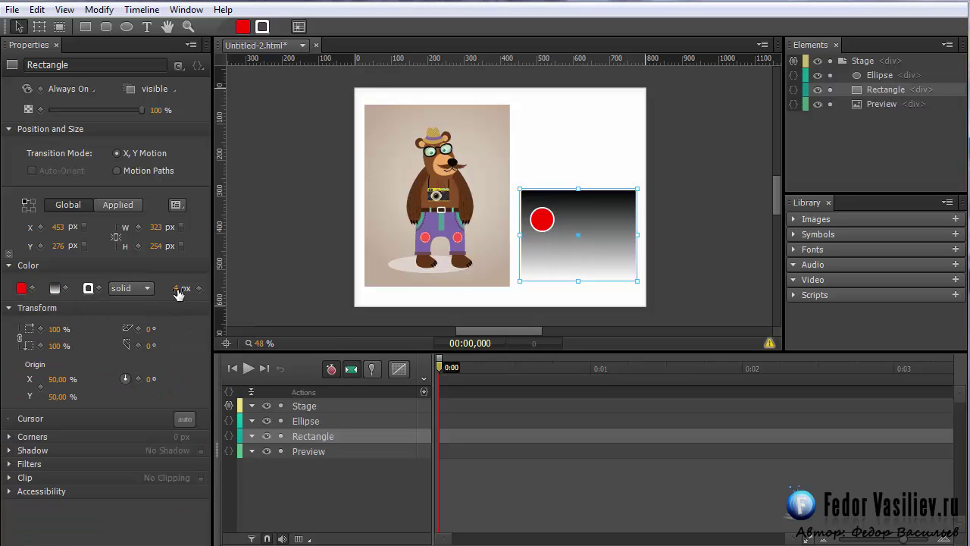
- Set the rectangle's border style to none and move the rectangle slightly down and to the right
{"action": "left_click", "coordinate": [147, 288]}
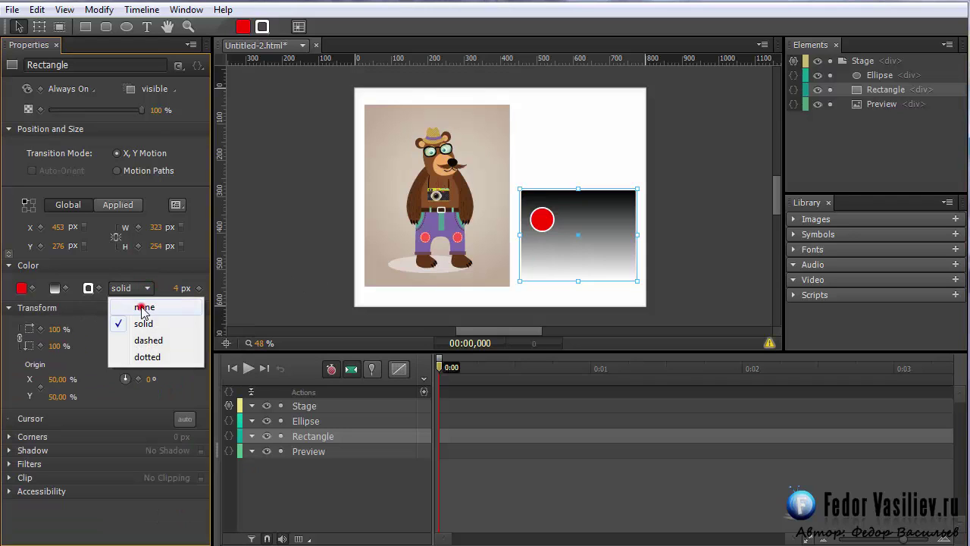
{"action": "left_click", "coordinate": [144, 307]}
{"action": "left_click_drag", "start_coordinate": [556, 263], "coordinate": [562, 274]}
- Duplicate the red circle to form two rows of three evenly spaced circles on the gradient rectangle
{"action": "left_click", "coordinate": [864, 76]}
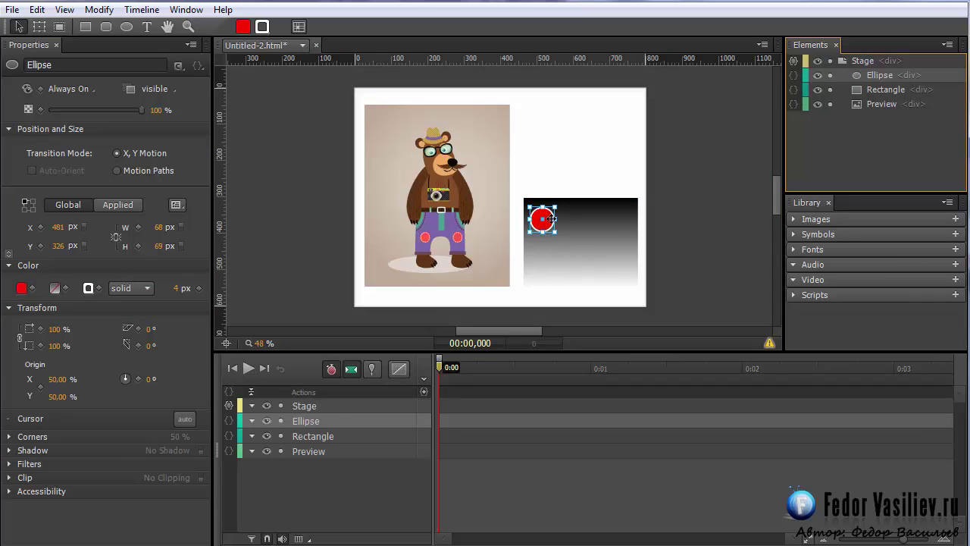
{"action": "left_click_drag", "start_coordinate": [547, 218], "coordinate": [609, 217]}
{"action": "left_click_drag", "start_coordinate": [546, 219], "coordinate": [588, 254]}
{"action": "left_click", "coordinate": [639, 246]}
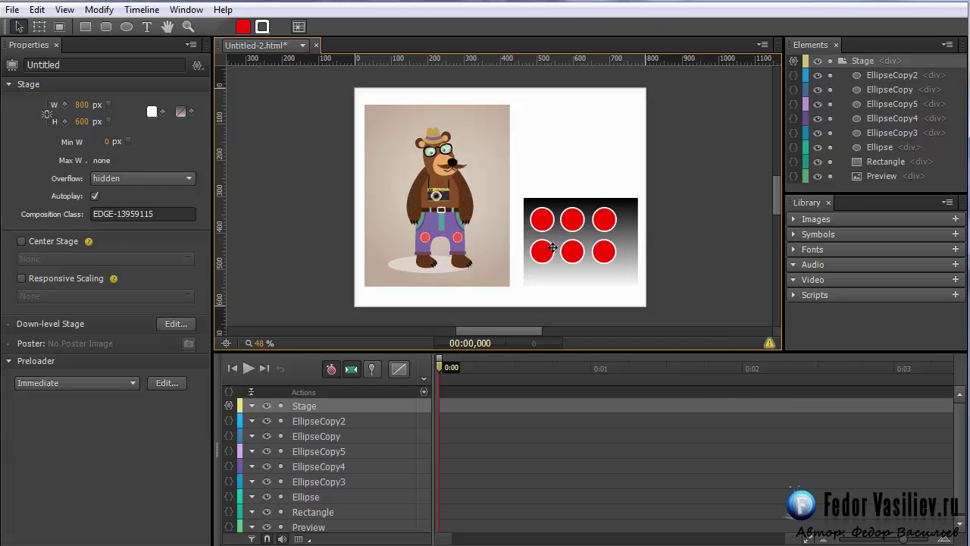
- Change the fill of the middle circle in the upper row to bright green and the circle beside the panel's outer edge to light blue
{"action": "left_click", "coordinate": [566, 219]}
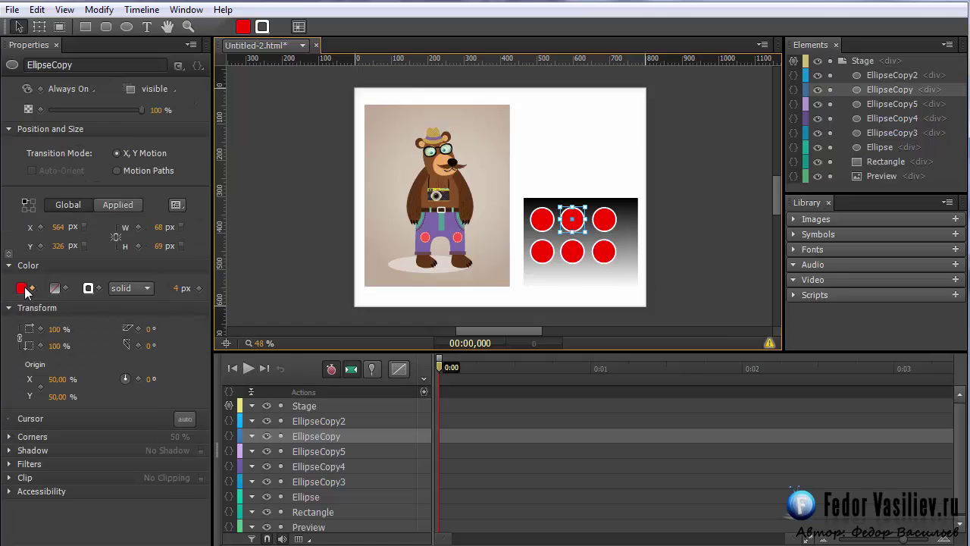
{"action": "left_click", "coordinate": [22, 288]}
{"action": "left_click_drag", "start_coordinate": [79, 452], "coordinate": [79, 467]}
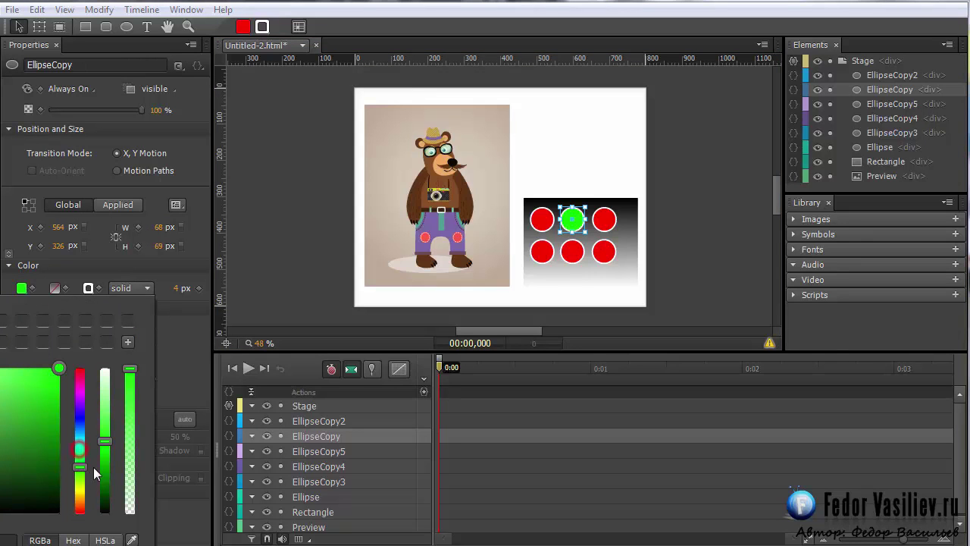
{"action": "left_click", "coordinate": [605, 220]}
{"action": "left_click", "coordinate": [604, 220]}
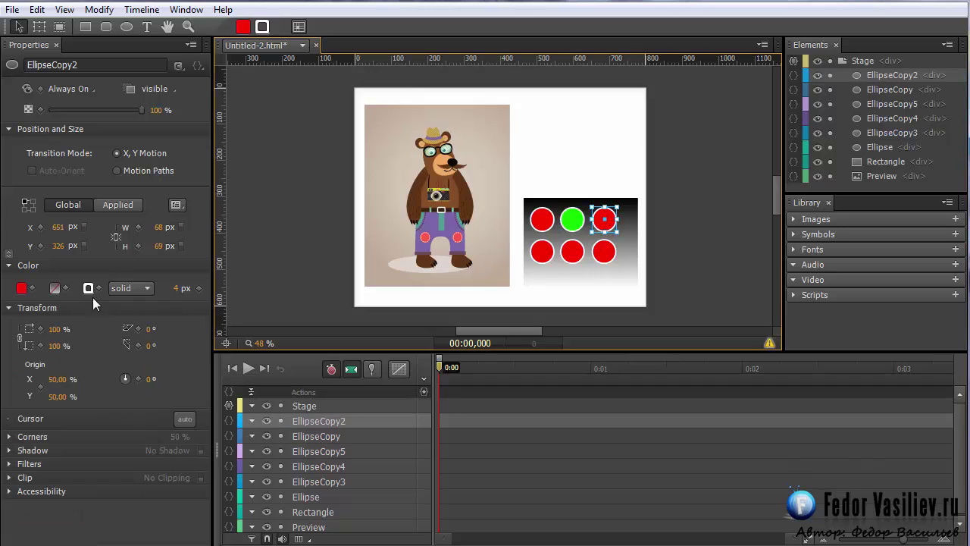
{"action": "left_click", "coordinate": [21, 288]}
{"action": "left_click_drag", "start_coordinate": [65, 296], "coordinate": [193, 160]}
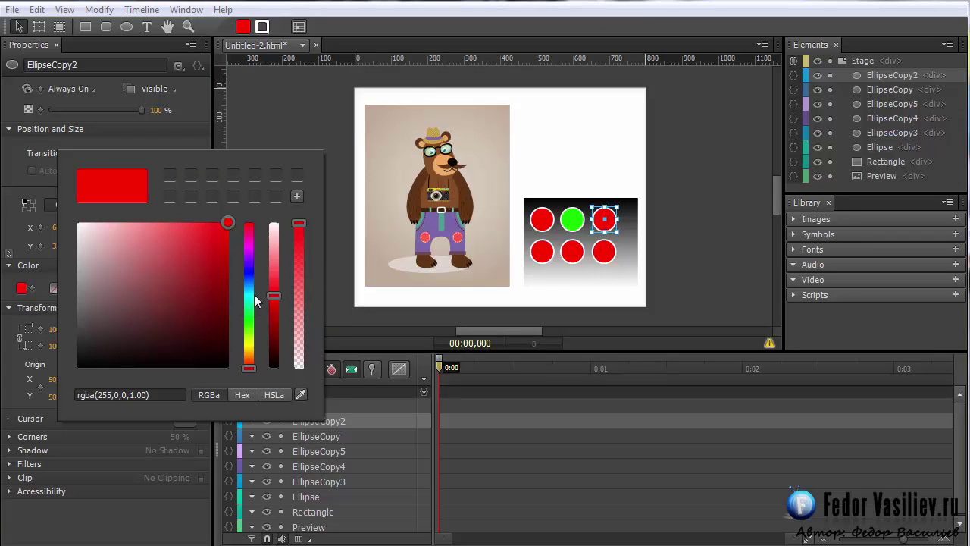
{"action": "left_click", "coordinate": [249, 288]}
{"action": "left_click", "coordinate": [580, 275]}
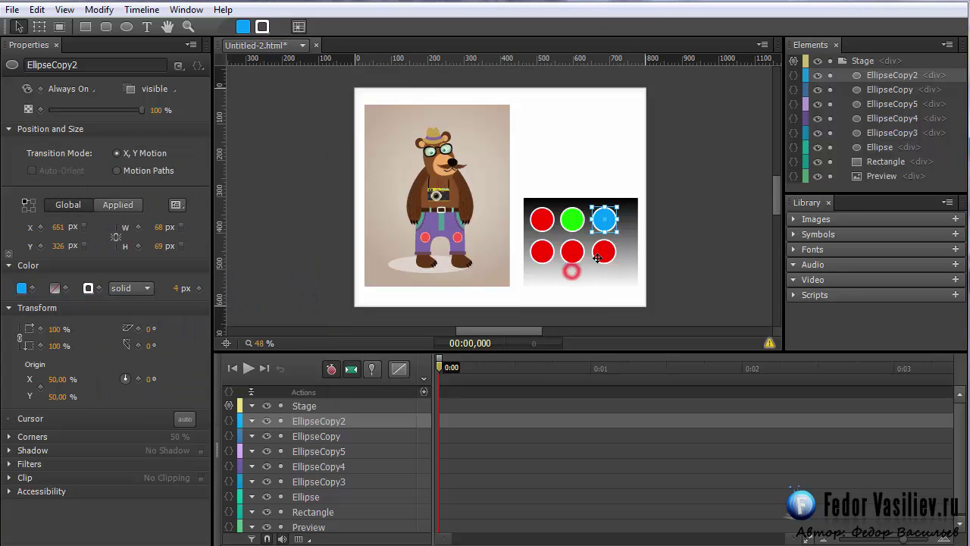
- Fill the lower row's first circle with white, rgba(255,255,255,1.00), and its middle circle with near-black, rgba(6,0,0,1.00)
{"action": "left_click", "coordinate": [542, 253]}
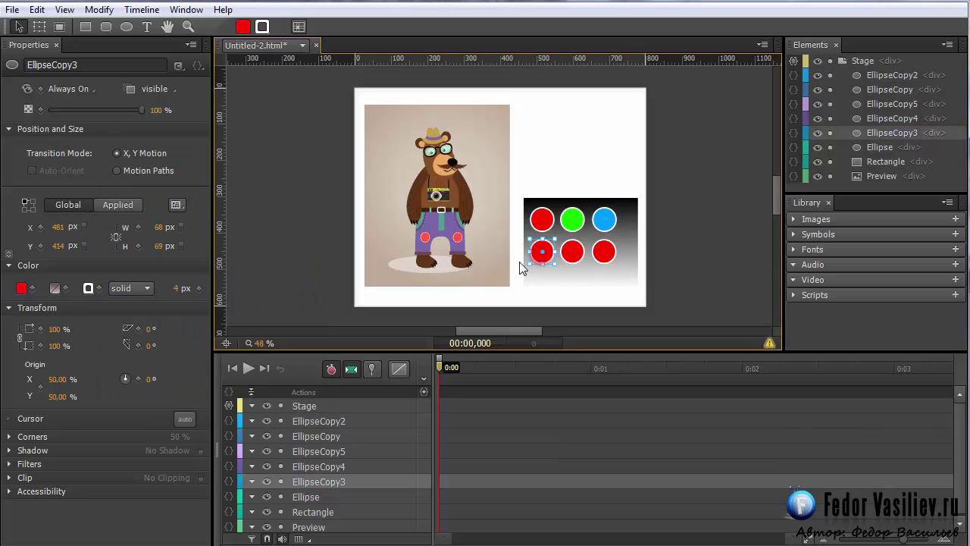
{"action": "left_click", "coordinate": [22, 288]}
{"action": "left_click_drag", "start_coordinate": [208, 238], "coordinate": [152, 226]}
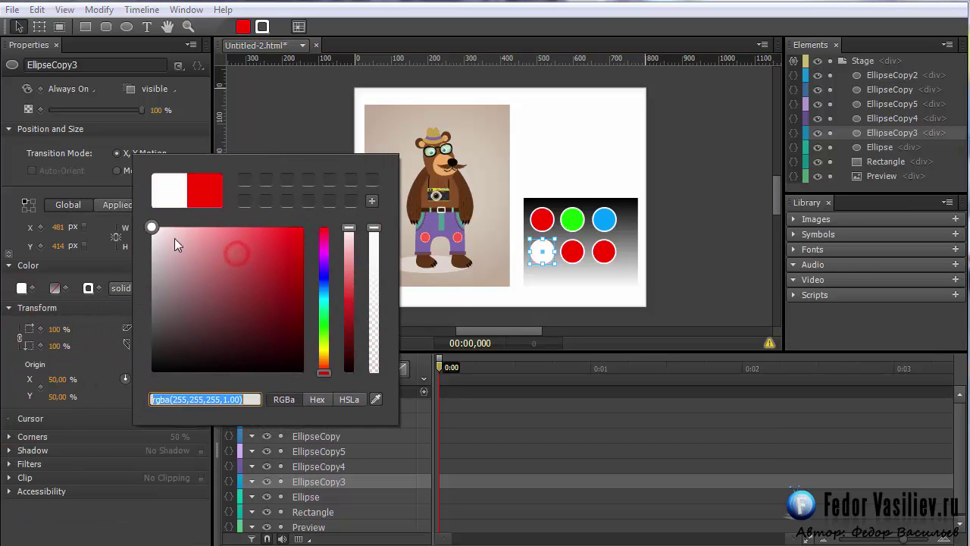
{"action": "left_click", "coordinate": [580, 258]}
{"action": "left_click", "coordinate": [573, 253]}
{"action": "left_click", "coordinate": [21, 288]}
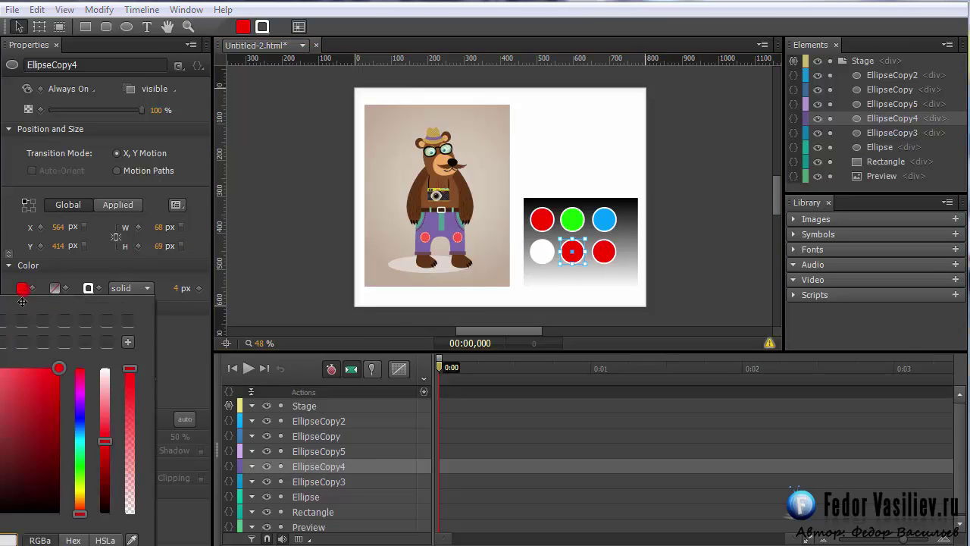
{"action": "left_click", "coordinate": [210, 402]}
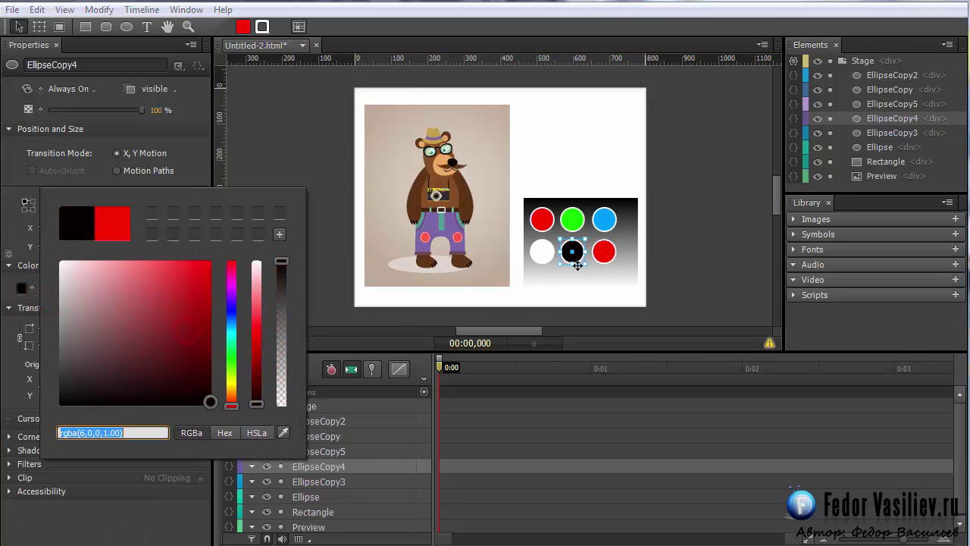
{"action": "left_click", "coordinate": [601, 263]}
- Fill the last circle in the lower row with golden yellow, rgba(255,199,0,1.00)
{"action": "left_click", "coordinate": [604, 253]}
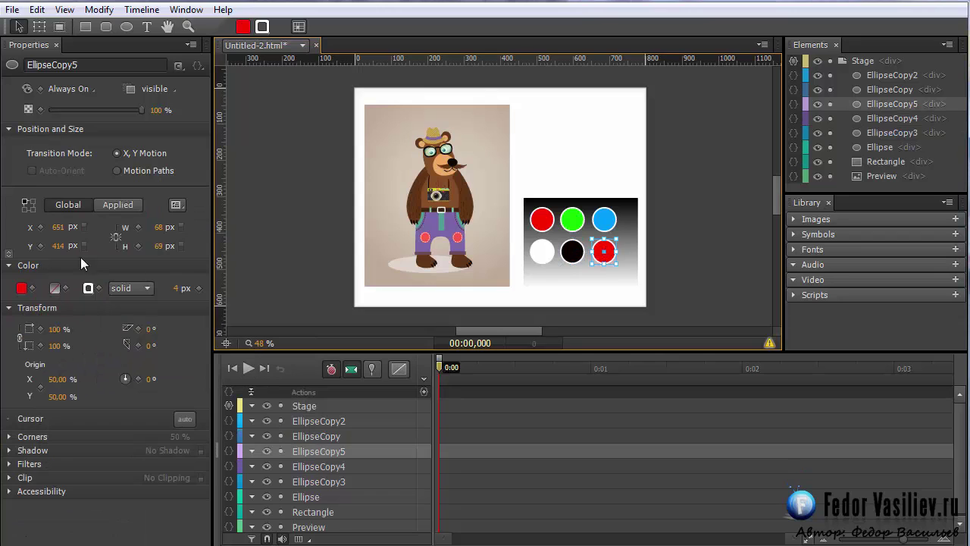
{"action": "left_click", "coordinate": [21, 288]}
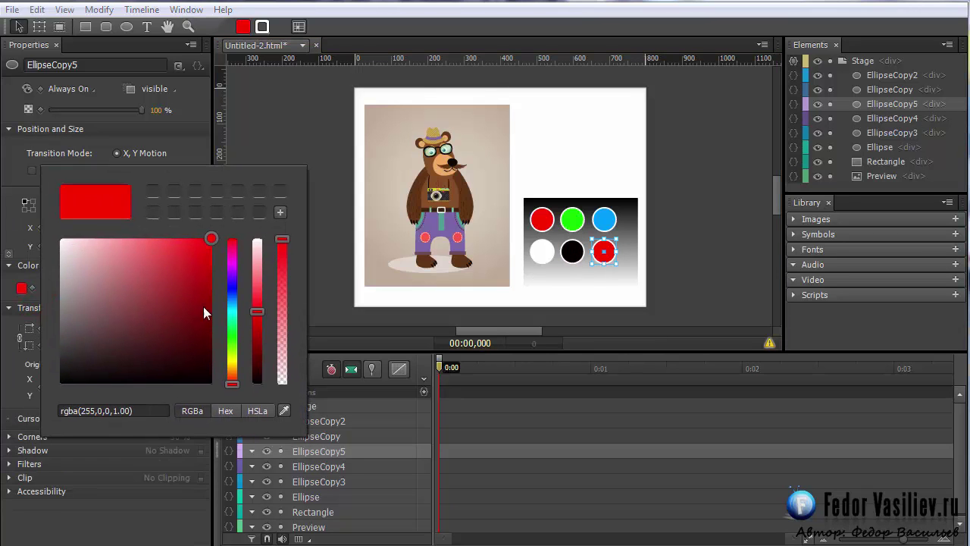
{"action": "left_click", "coordinate": [234, 335]}
{"action": "left_click", "coordinate": [238, 358]}
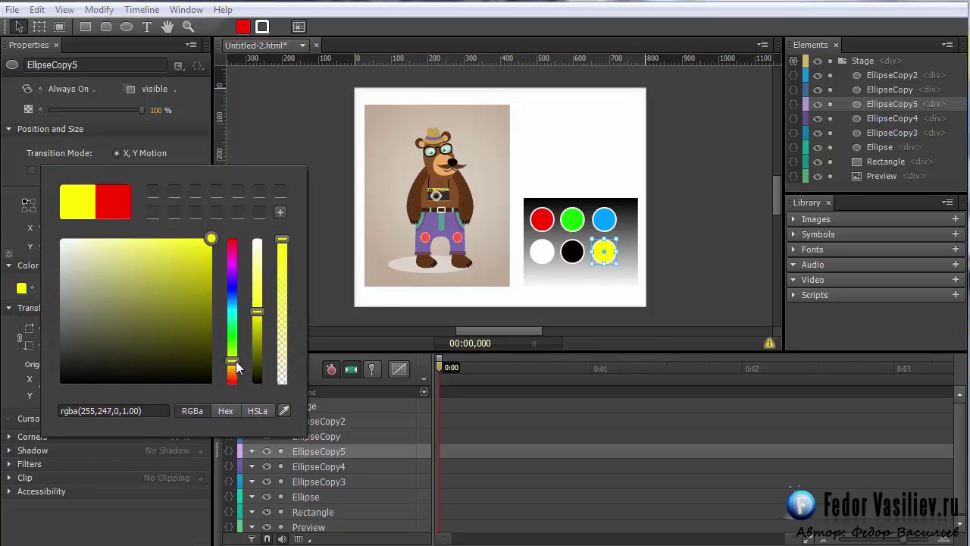
{"action": "left_click_drag", "start_coordinate": [236, 360], "coordinate": [235, 366]}
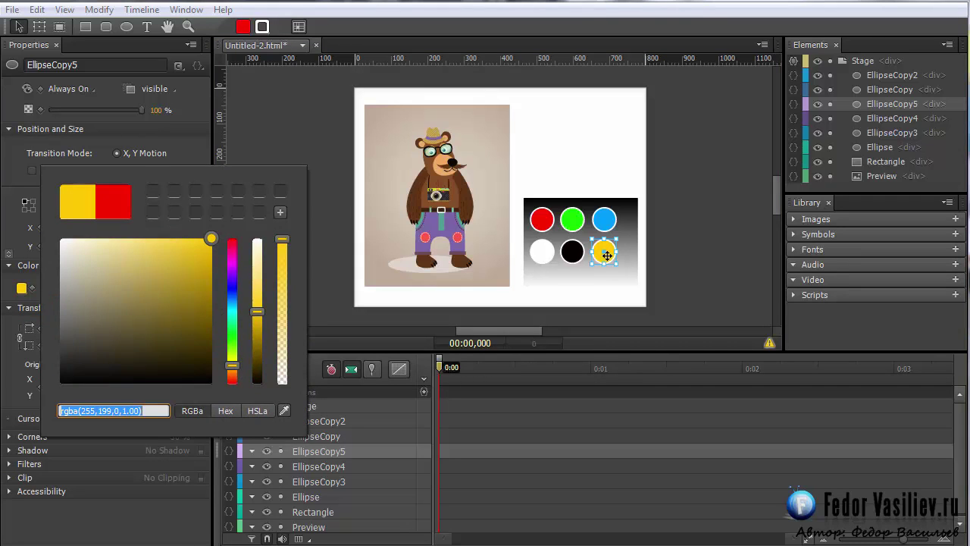
{"action": "left_click", "coordinate": [612, 268]}
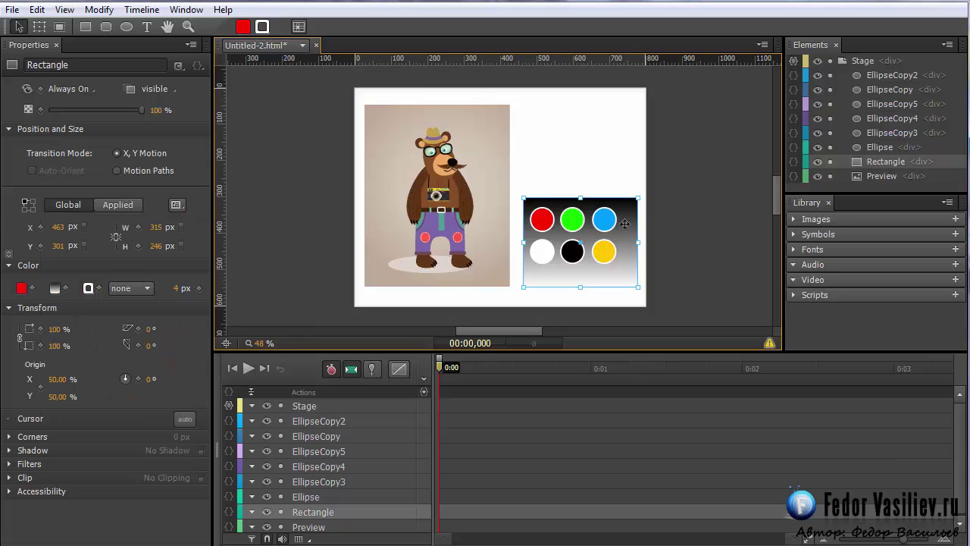
- Group all six colour circles into a single DIV and leave the group expanded in the element hierarchy
{"action": "left_click", "coordinate": [606, 251]}
{"action": "left_click", "coordinate": [570, 251], "text": "shift"}
{"action": "left_click", "coordinate": [539, 252], "text": "shift"}
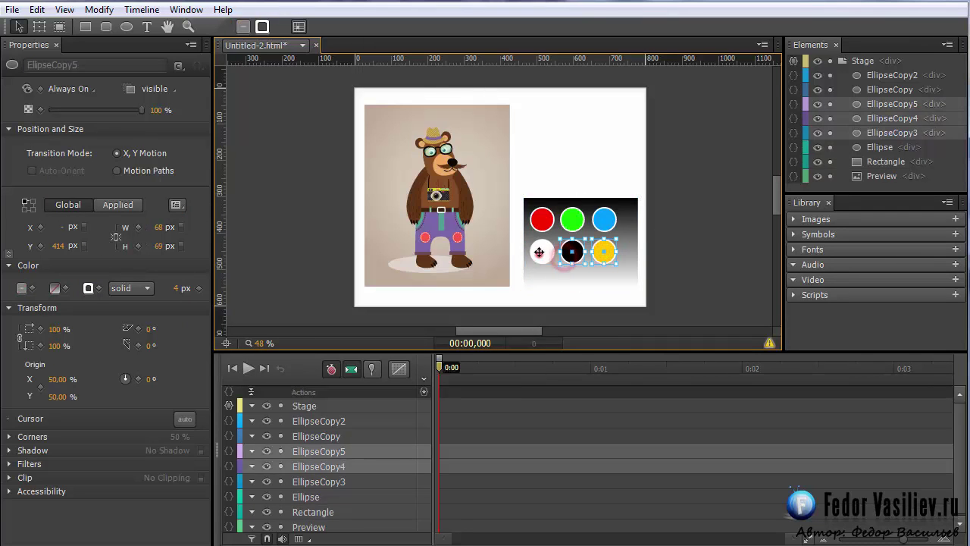
{"action": "left_click", "coordinate": [554, 219], "text": "shift"}
{"action": "left_click", "coordinate": [573, 220], "text": "shift"}
{"action": "left_click", "coordinate": [604, 219], "text": "shift"}
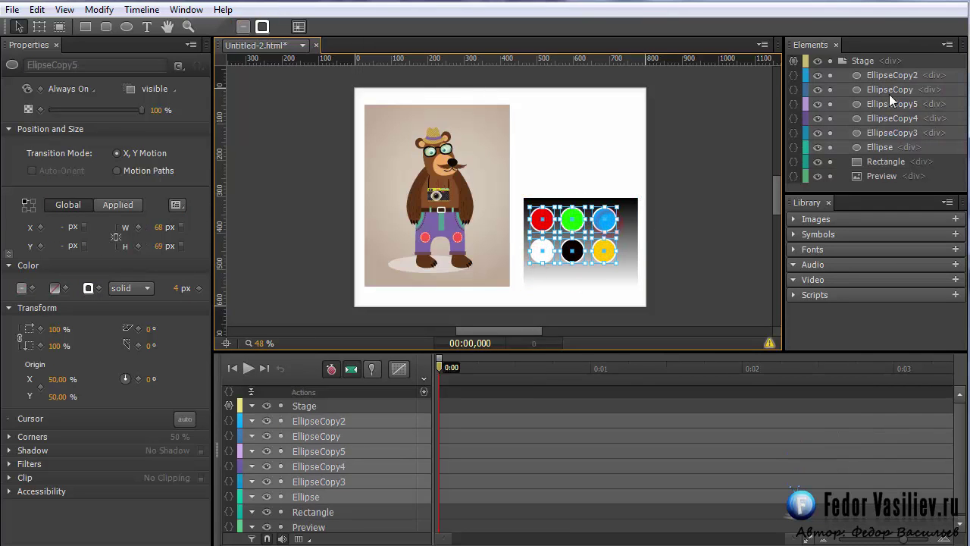
{"action": "right_click", "coordinate": [875, 77]}
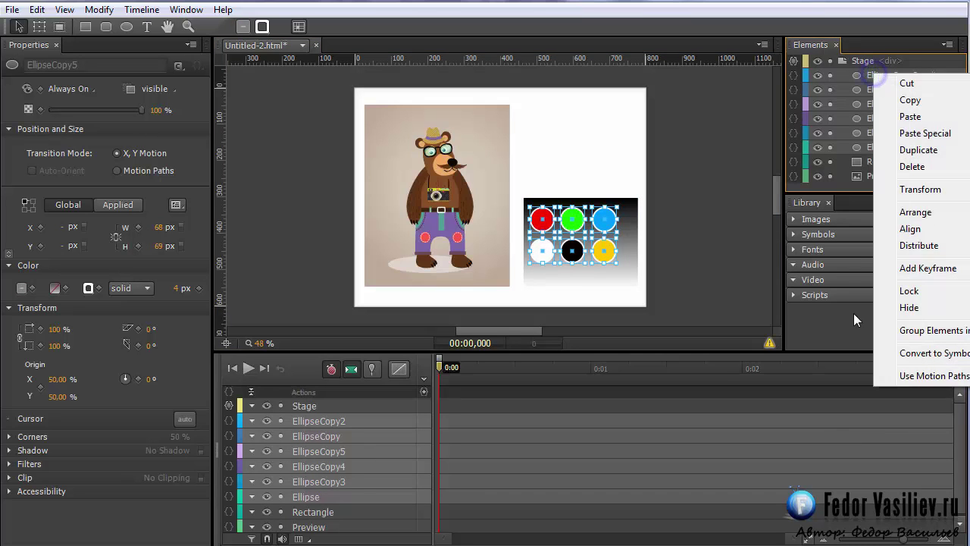
{"action": "left_click", "coordinate": [925, 331]}
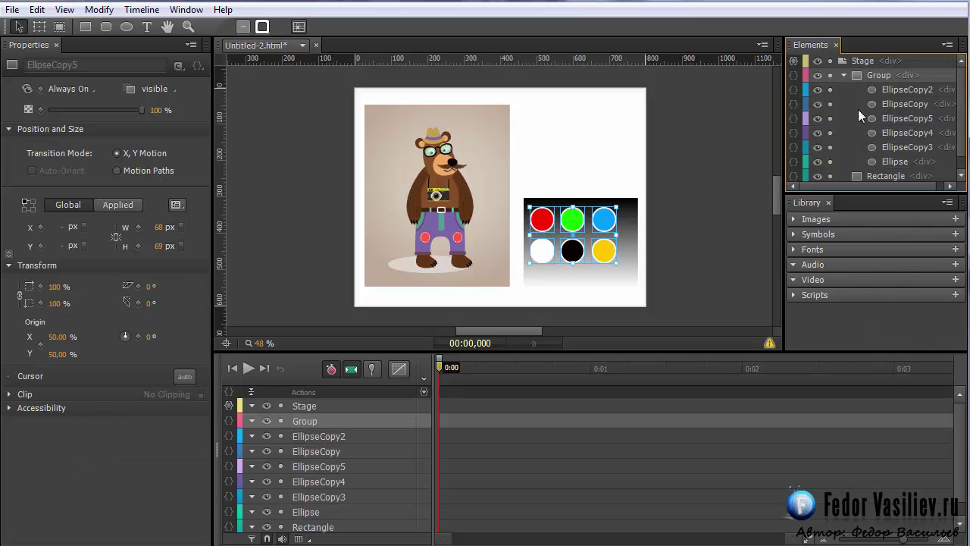
{"action": "left_click", "coordinate": [844, 76]}
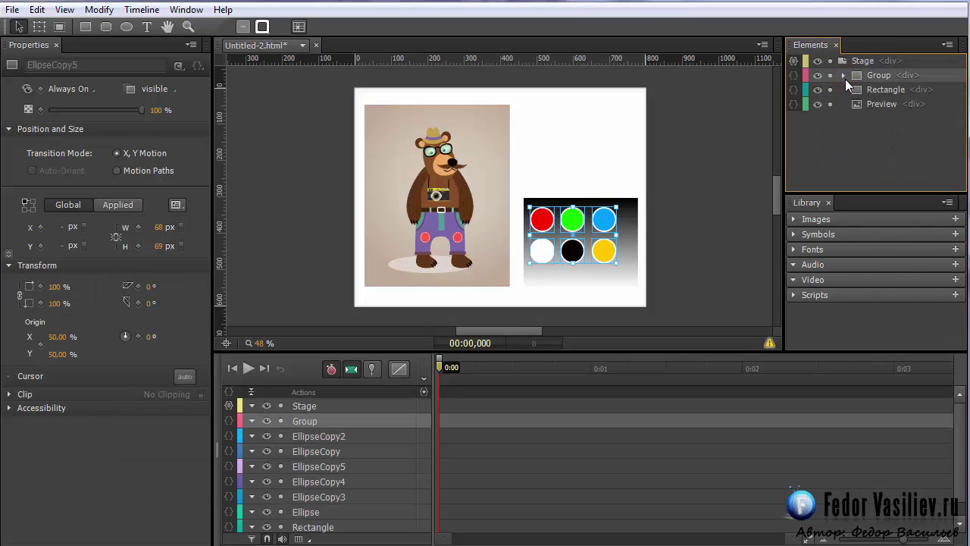
{"action": "left_click", "coordinate": [843, 75]}
{"action": "scroll", "coordinate": [844, 75], "scroll_direction": "down", "scroll_amount": 1}
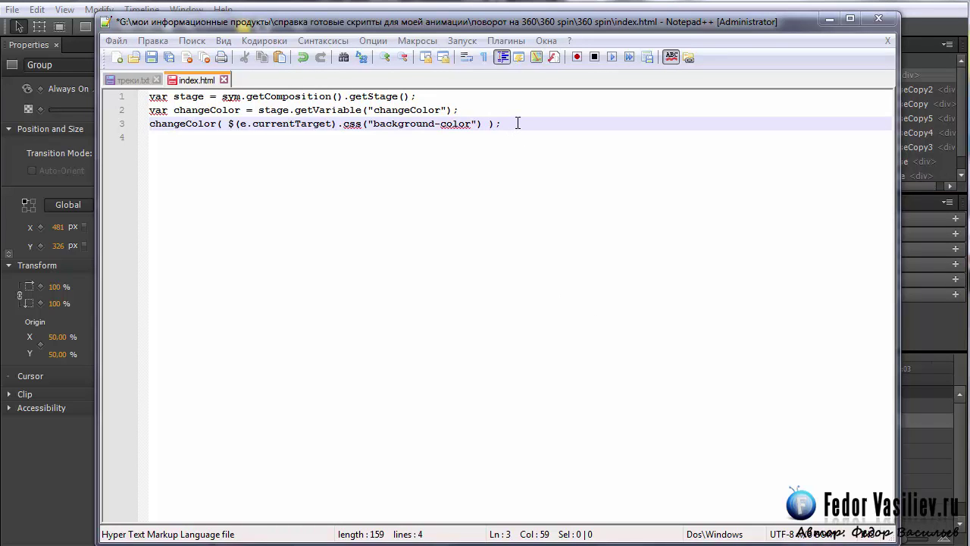
- Copy the three-line changeColor script from index.html in Notepad++ and return to Edge Animate
{"action": "left_click_drag", "start_coordinate": [521, 123], "coordinate": [125, 98]}
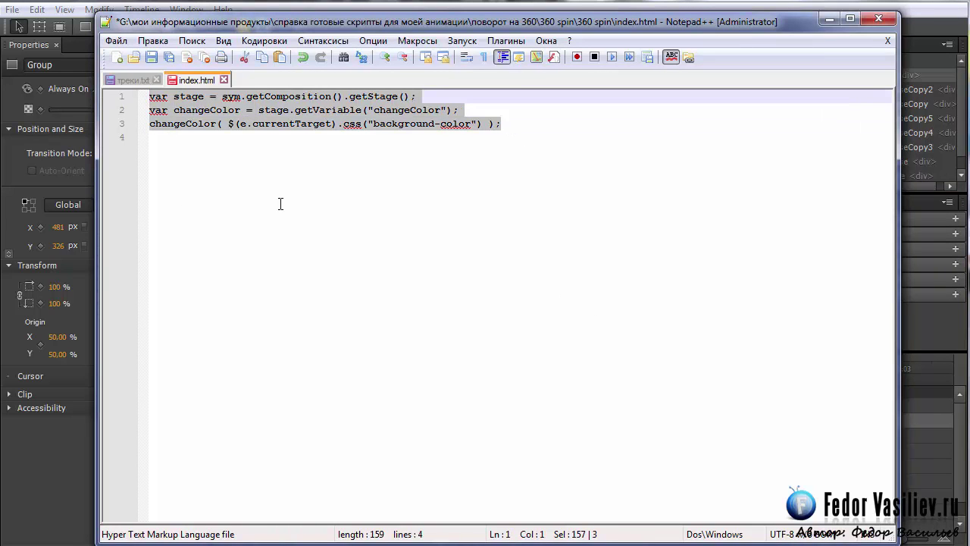
{"action": "right_click", "coordinate": [269, 107]}
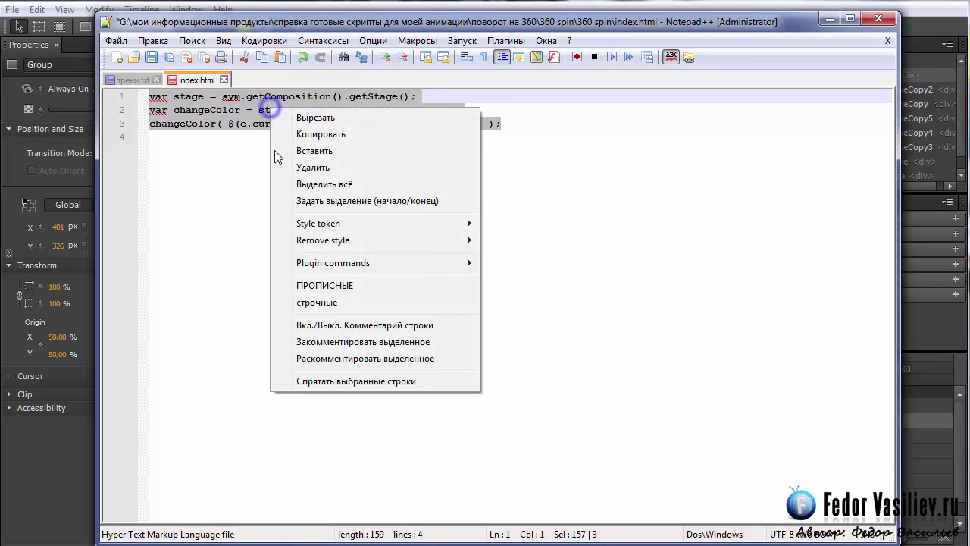
{"action": "left_click", "coordinate": [312, 134]}
{"action": "key", "text": "alt+Tab"}
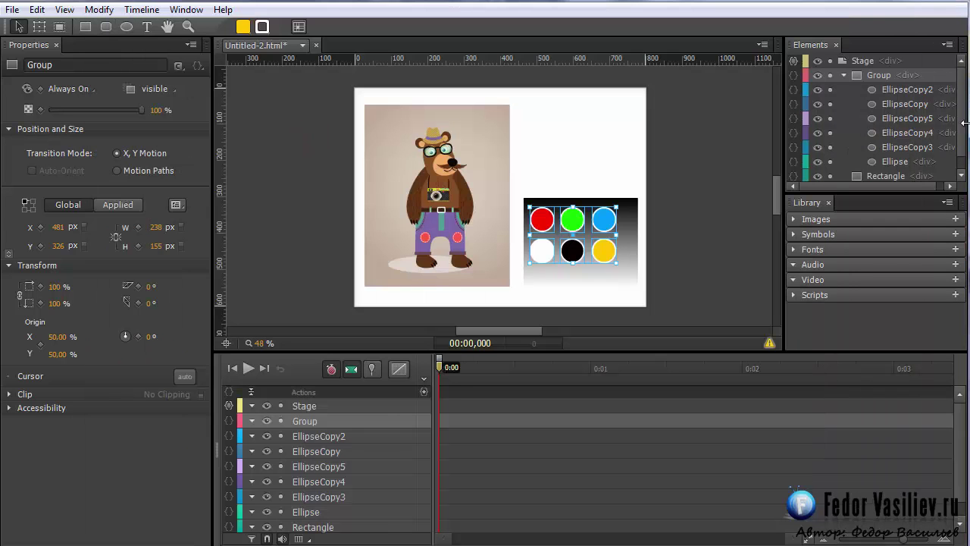
- Add a click action to the blue circle (EllipseCopy2) and replace the placeholder comment with the copied changeColor script
{"action": "left_click", "coordinate": [904, 88]}
{"action": "left_click", "coordinate": [891, 161], "text": "shift"}
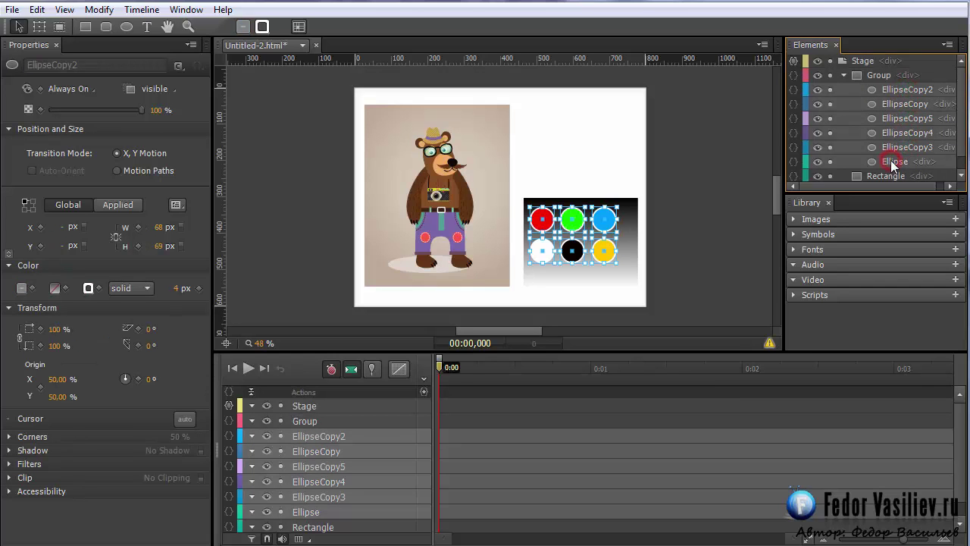
{"action": "left_click", "coordinate": [884, 94]}
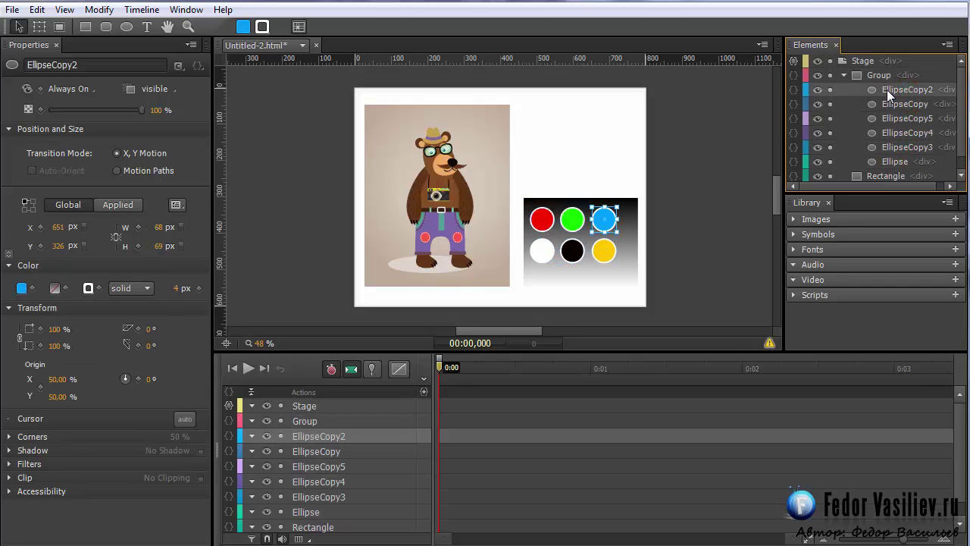
{"action": "left_click", "coordinate": [794, 90]}
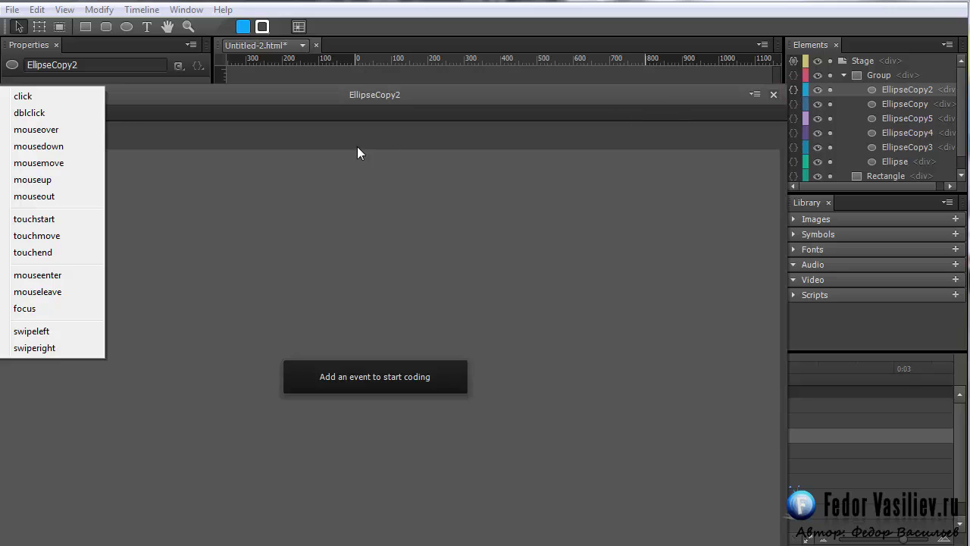
{"action": "left_click", "coordinate": [36, 99]}
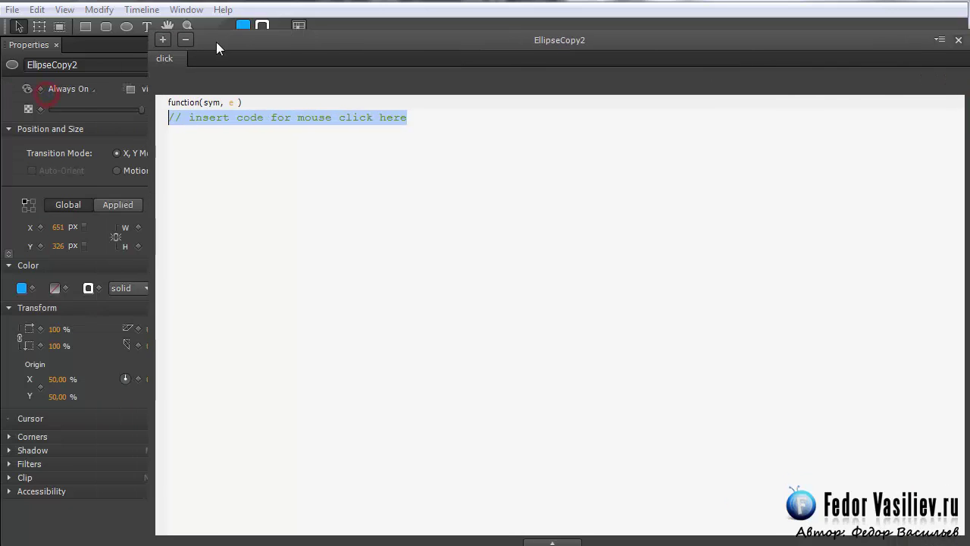
{"action": "key", "text": "BackSpace"}
{"action": "right_click", "coordinate": [197, 129]}
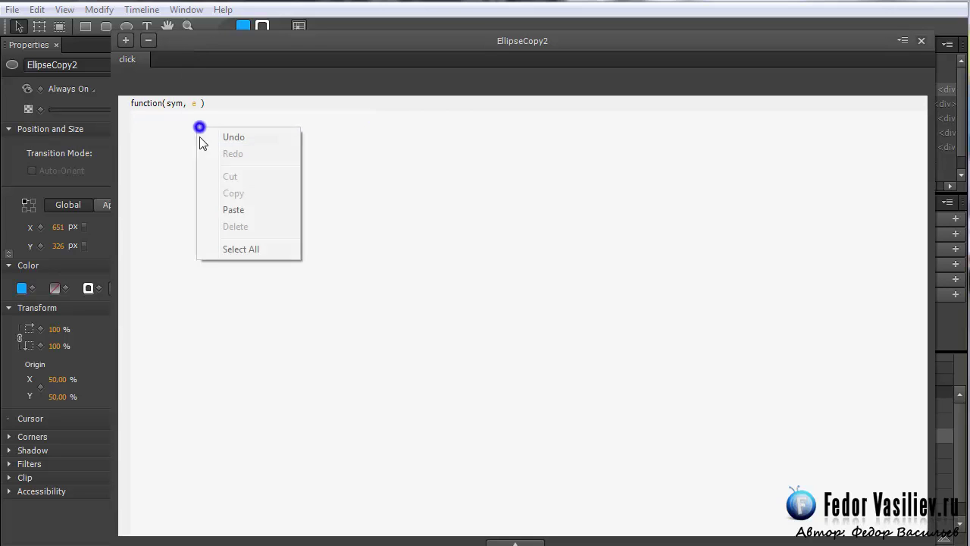
{"action": "left_click", "coordinate": [239, 209]}
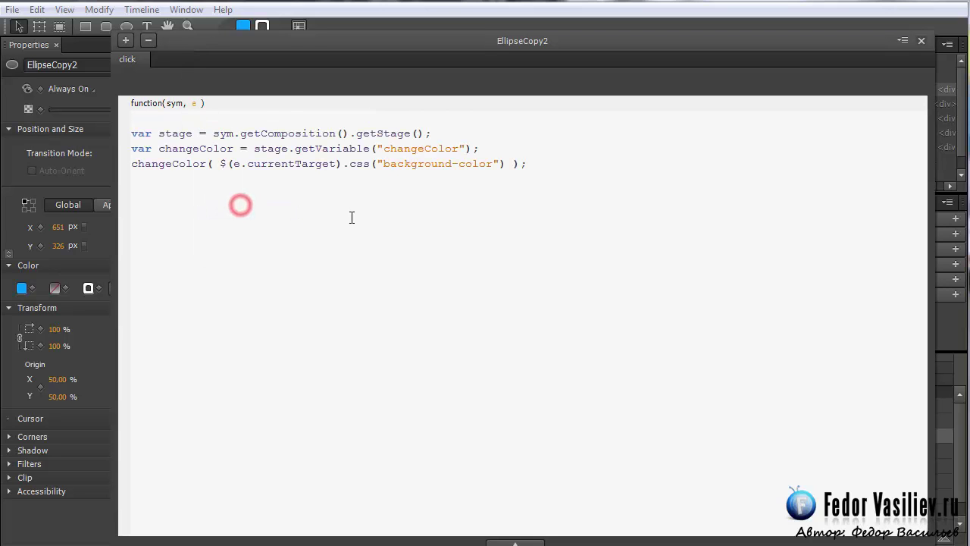
- Remove the blank line above the script in the blue circle's click action and close its code window
{"action": "triple_click", "coordinate": [132, 132]}
{"action": "left_click", "coordinate": [133, 133]}
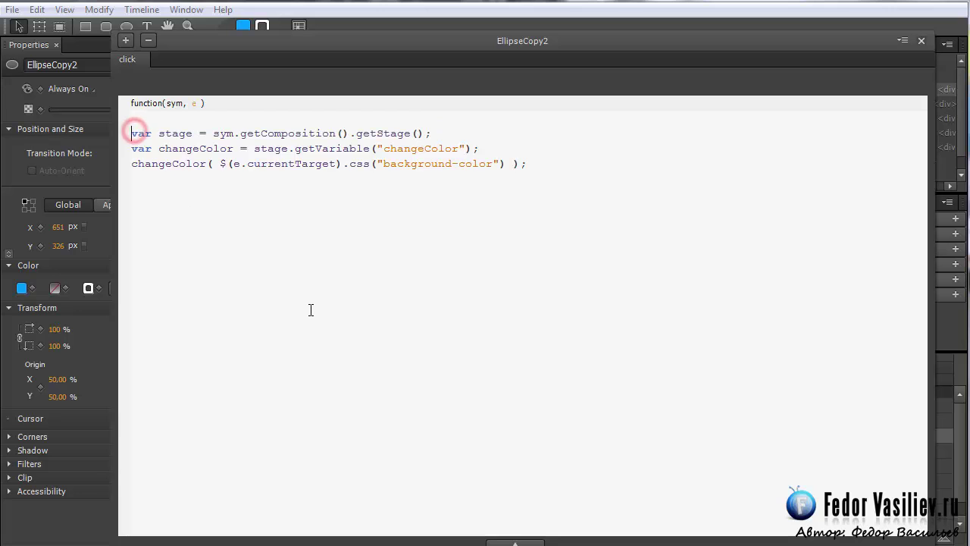
{"action": "key", "text": "BackSpace"}
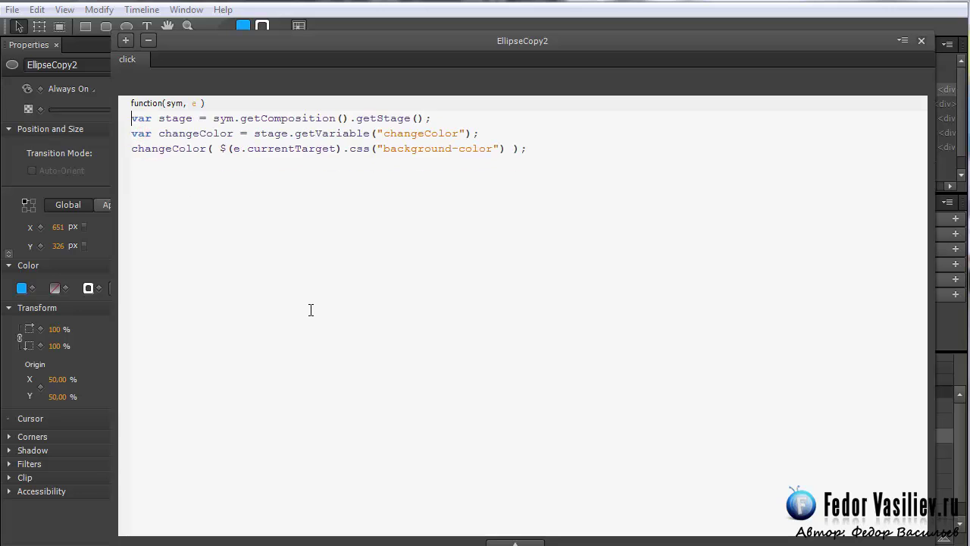
{"action": "left_click", "coordinate": [921, 41]}
- Add a click action to the green circle (EllipseCopy) and replace the placeholder comment with the copied changeColor script
{"action": "left_click", "coordinate": [795, 104]}
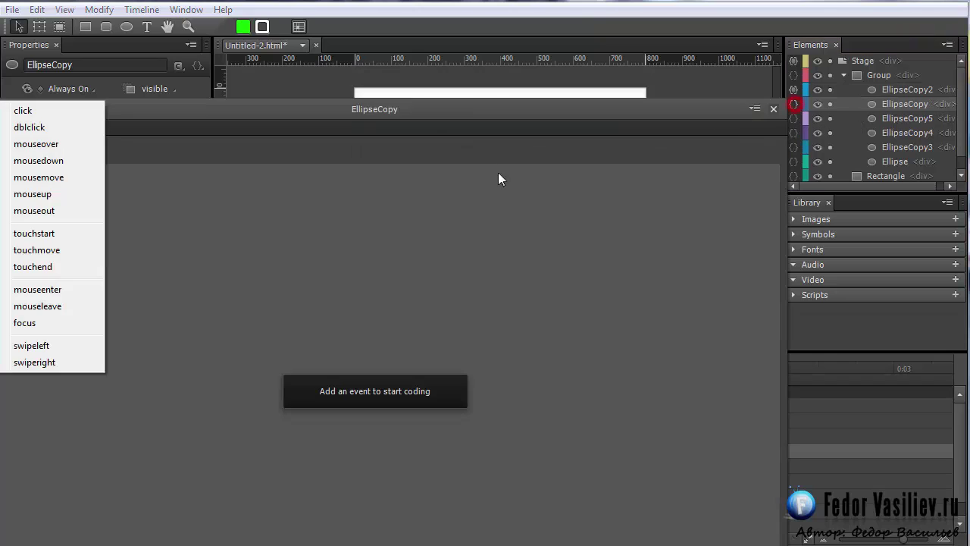
{"action": "left_click", "coordinate": [41, 110]}
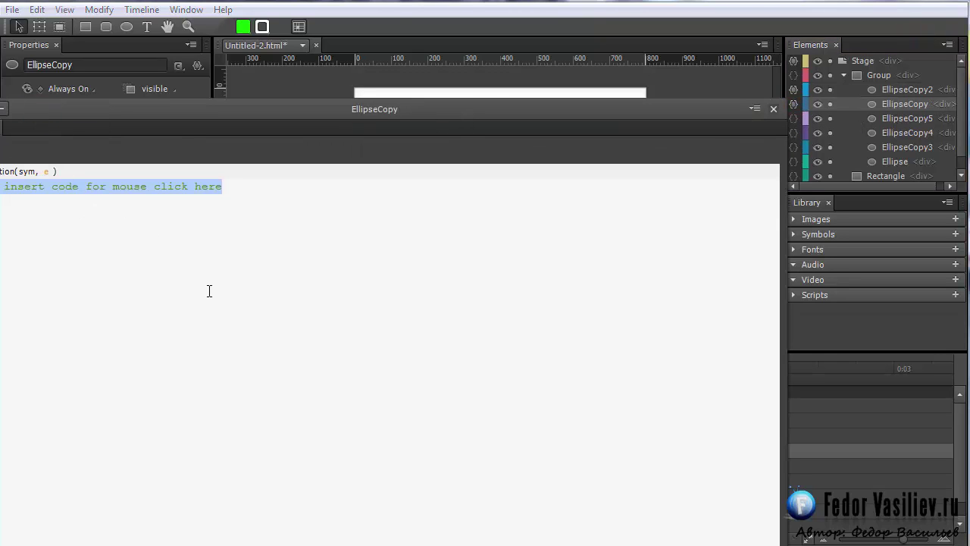
{"action": "key", "text": "BackSpace"}
{"action": "right_click", "coordinate": [214, 241]}
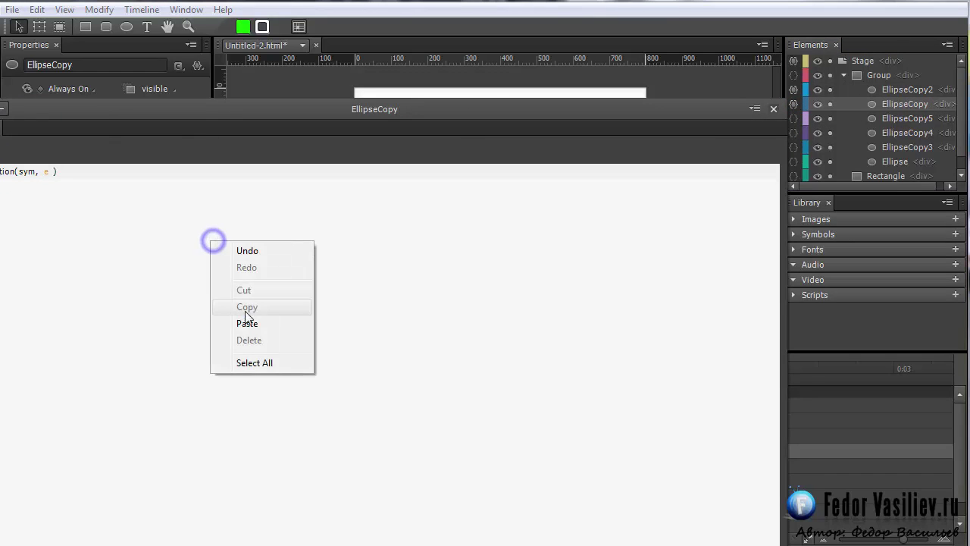
{"action": "left_click", "coordinate": [245, 320]}
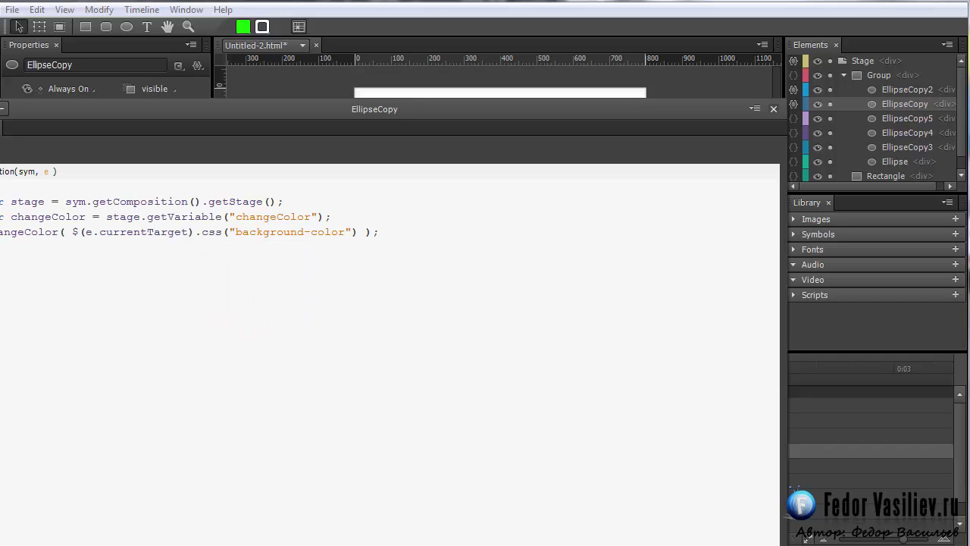
- Close the green circle's code window and add a click action with the copied changeColor script to EllipseCopy5, replacing the placeholder comment
{"action": "left_click", "coordinate": [773, 109]}
{"action": "scroll", "coordinate": [807, 106], "scroll_direction": "down", "scroll_amount": 1}
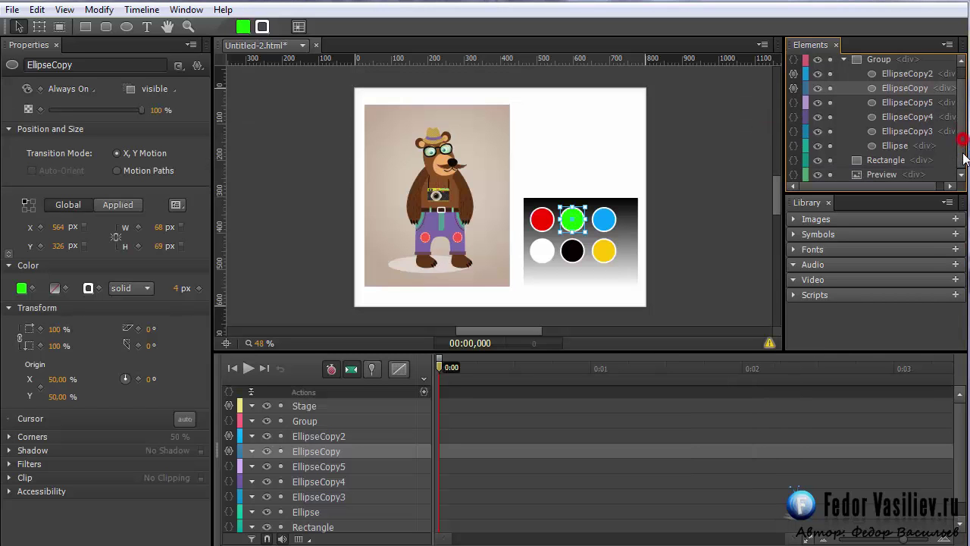
{"action": "left_click", "coordinate": [795, 101]}
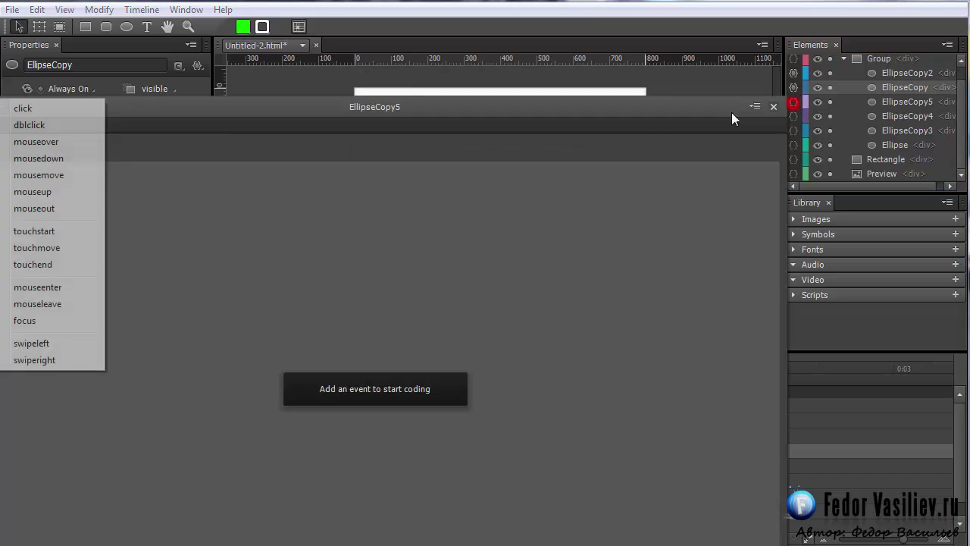
{"action": "left_click", "coordinate": [28, 113]}
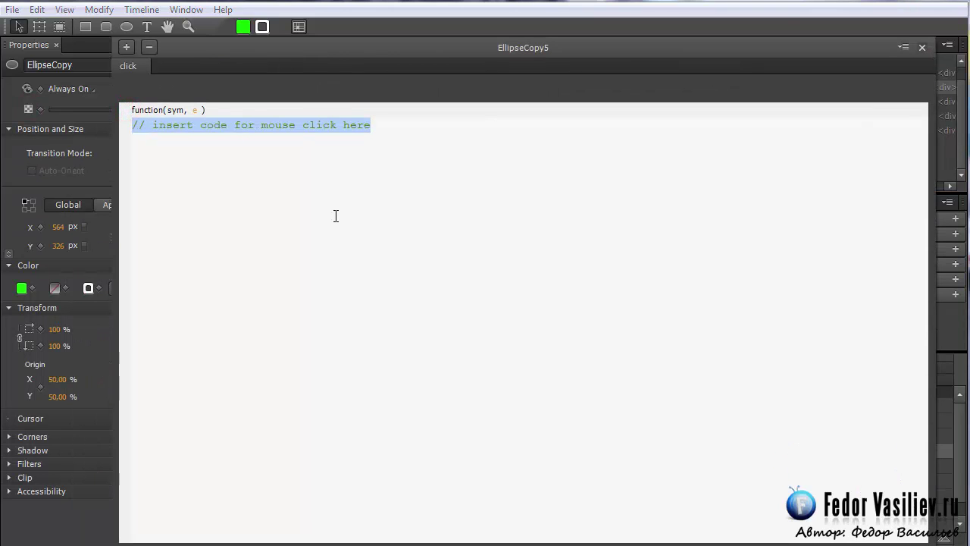
{"action": "key", "text": "BackSpace"}
{"action": "right_click", "coordinate": [336, 216]}
{"action": "left_click", "coordinate": [387, 298]}
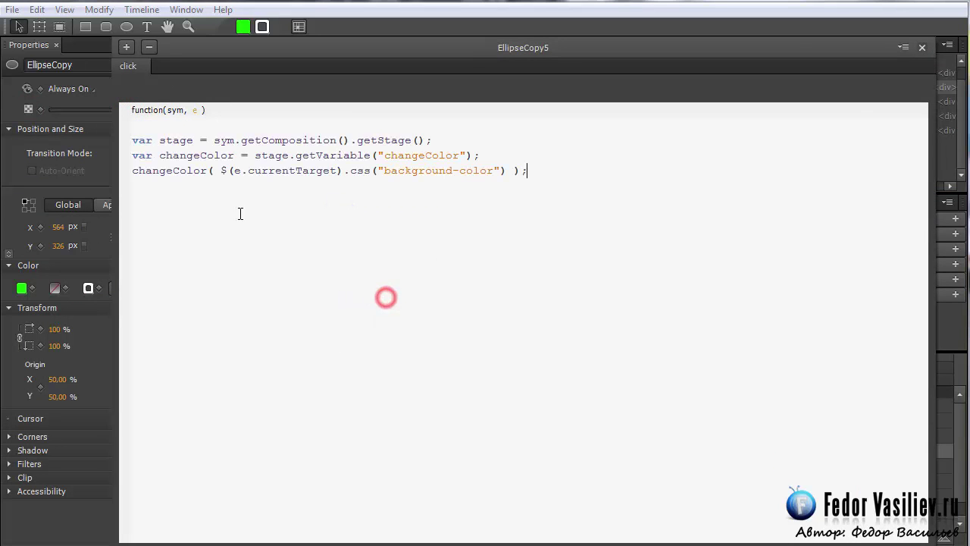
{"action": "left_click", "coordinate": [922, 48]}
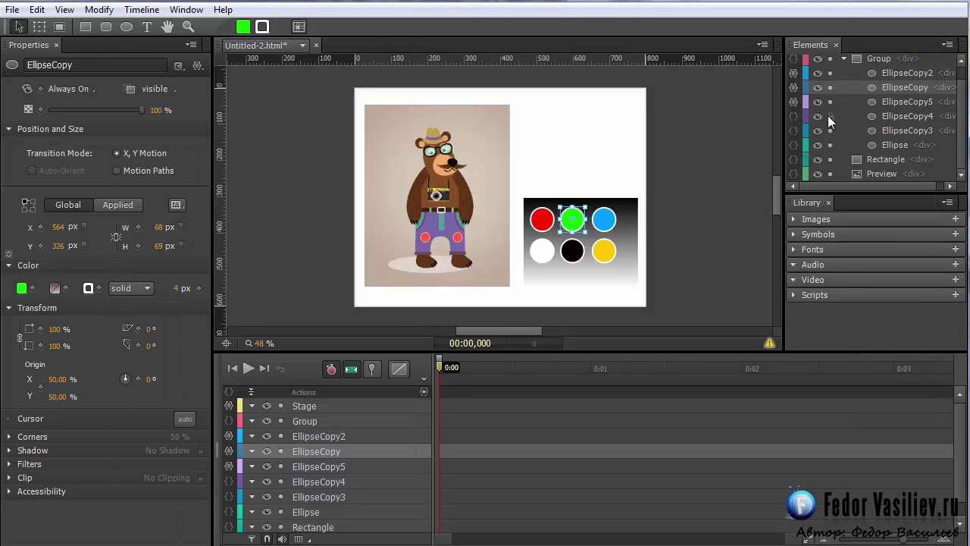
- Add a click action to EllipseCopy4, replace the placeholder comment with the copied changeColor script, and close its code window
{"action": "left_click", "coordinate": [794, 116]}
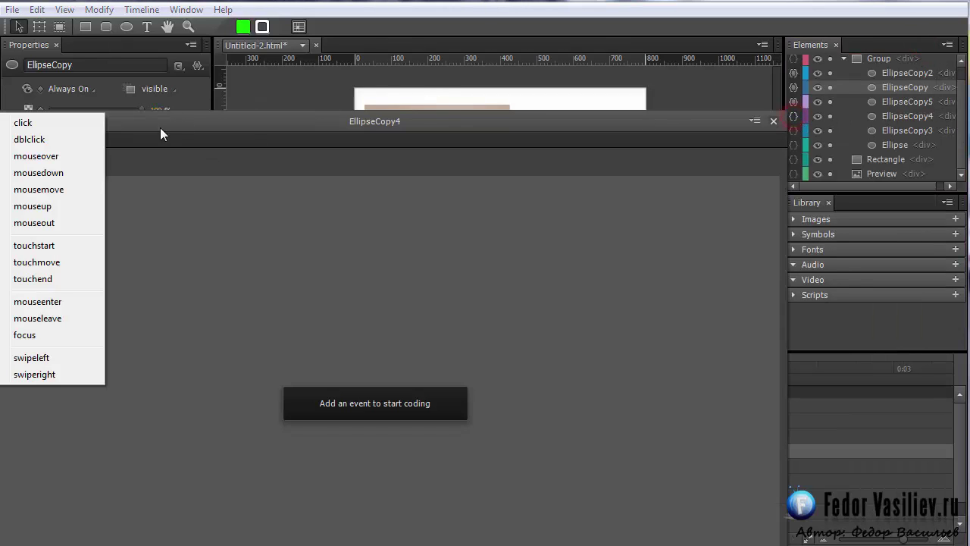
{"action": "left_click", "coordinate": [45, 123]}
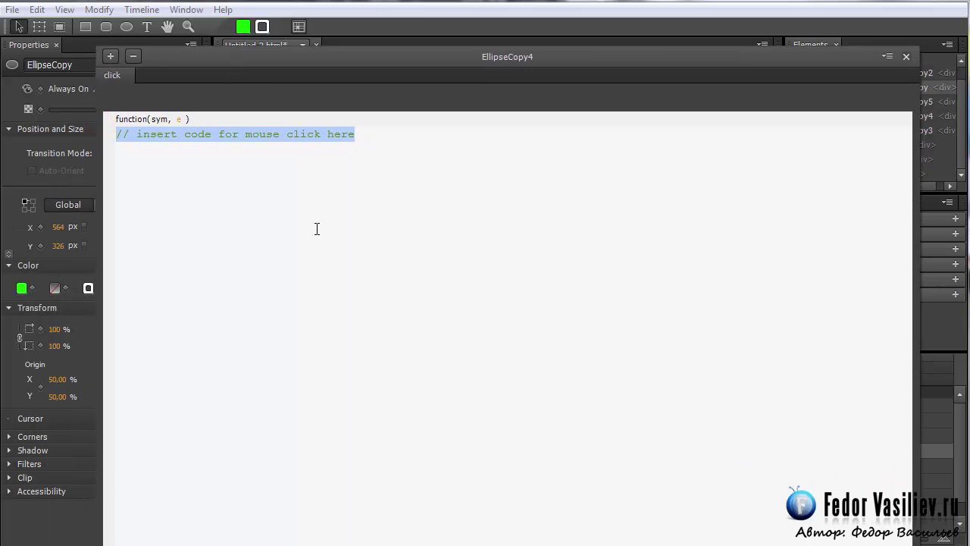
{"action": "key", "text": "BackSpace"}
{"action": "right_click", "coordinate": [316, 229]}
{"action": "left_click", "coordinate": [377, 316]}
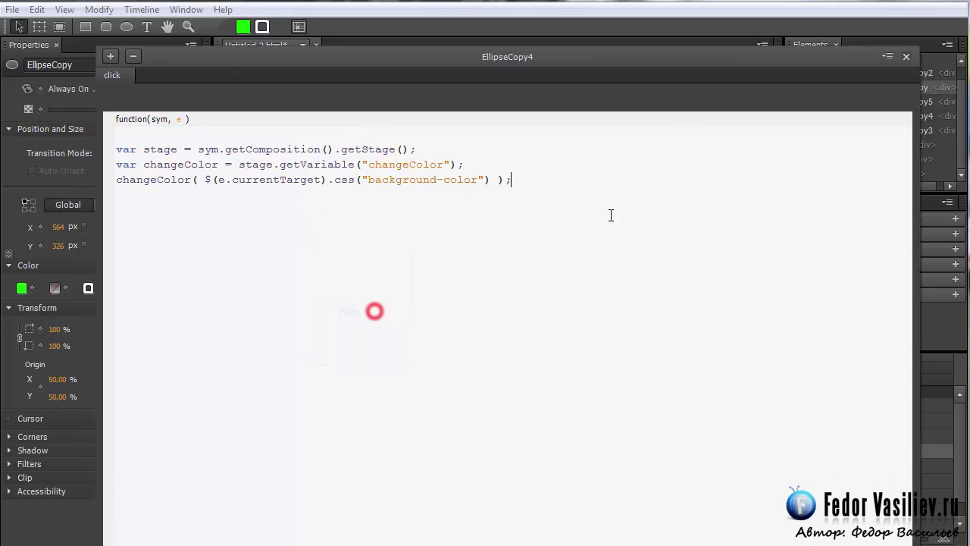
{"action": "left_click", "coordinate": [908, 57]}
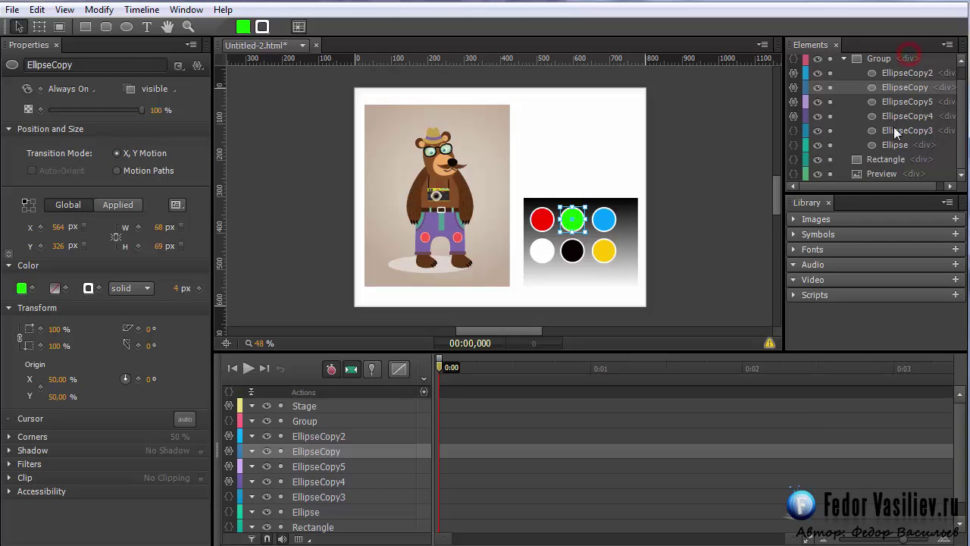
- Add a click action to EllipseCopy3, replace the placeholder comment with the copied changeColor script, and close its code window
{"action": "left_click", "coordinate": [794, 132]}
{"action": "left_click", "coordinate": [22, 135]}
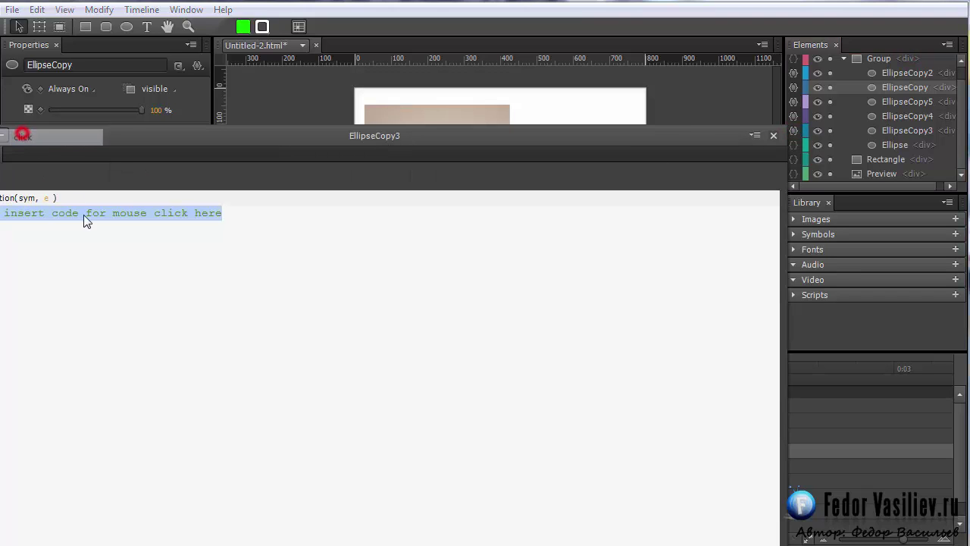
{"action": "key", "text": "Delete"}
{"action": "right_click", "coordinate": [88, 215]}
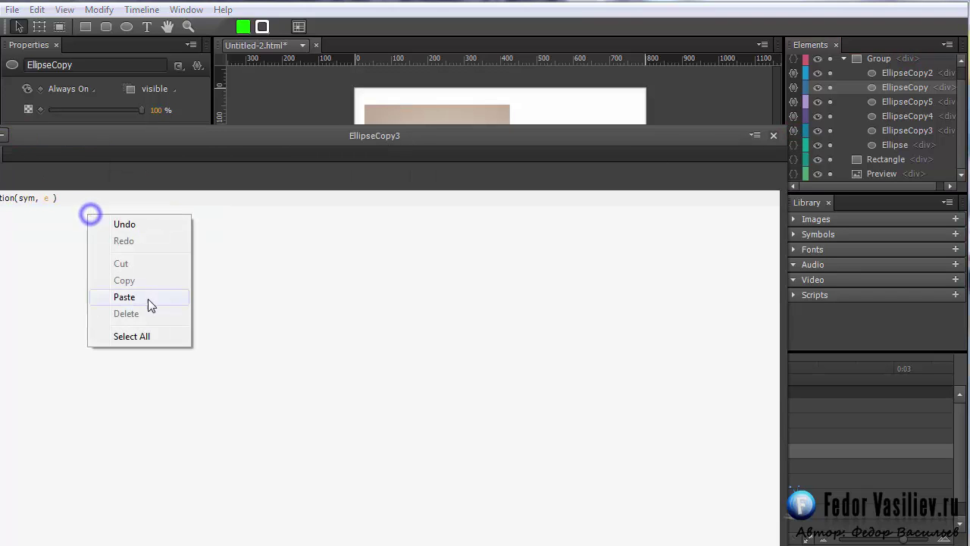
{"action": "left_click", "coordinate": [124, 297]}
{"action": "left_click", "coordinate": [774, 137]}
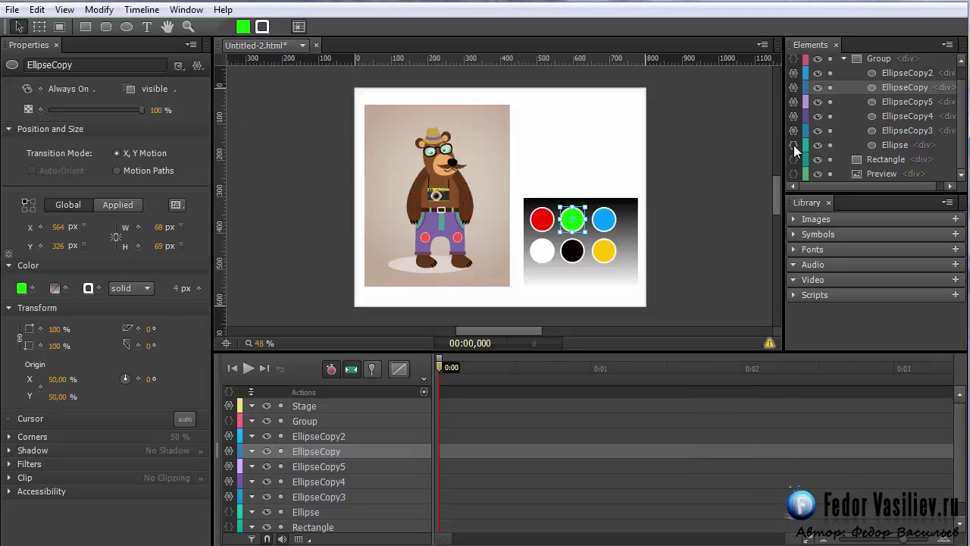
- Add a click action to the red circle (Ellipse), replace the placeholder comment with the copied changeColor script, and close its code window
{"action": "left_click", "coordinate": [793, 145]}
{"action": "left_click", "coordinate": [49, 152]}
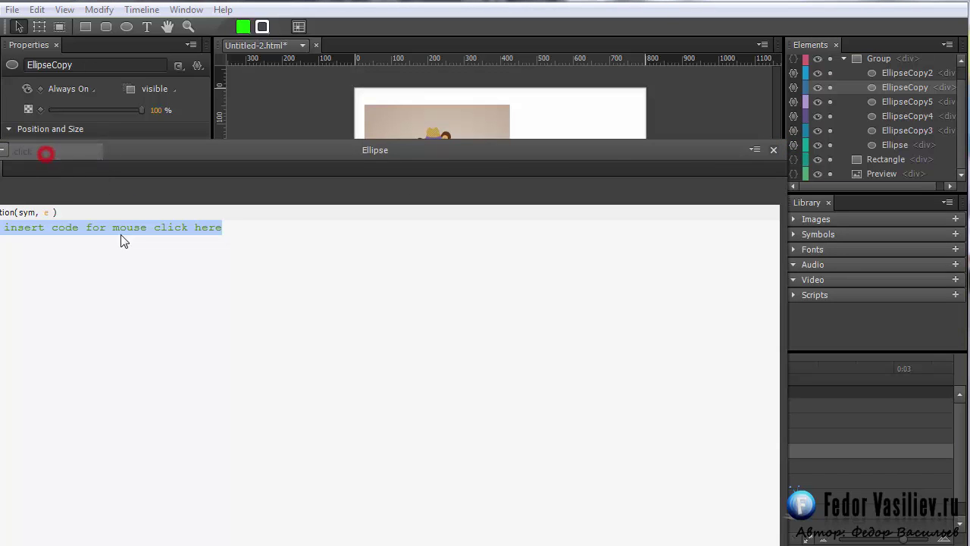
{"action": "key", "text": "BackSpace"}
{"action": "right_click", "coordinate": [184, 242]}
{"action": "left_click", "coordinate": [231, 322]}
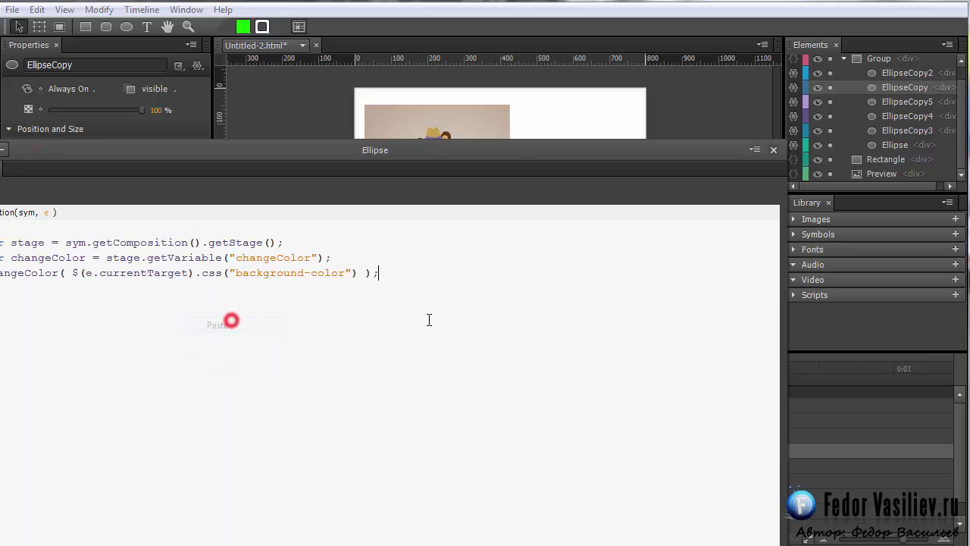
{"action": "left_click", "coordinate": [773, 150]}
- Select all six palette circles from Ellipse to EllipseCopy2 and collapse their group in the element list
{"action": "left_click", "coordinate": [895, 149]}
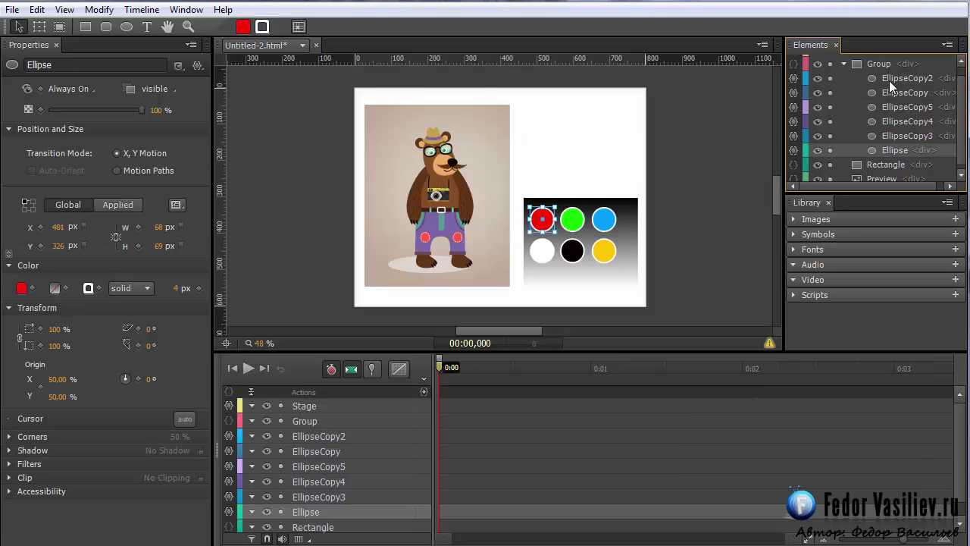
{"action": "left_click", "coordinate": [902, 78], "text": "shift"}
{"action": "left_click", "coordinate": [844, 63]}
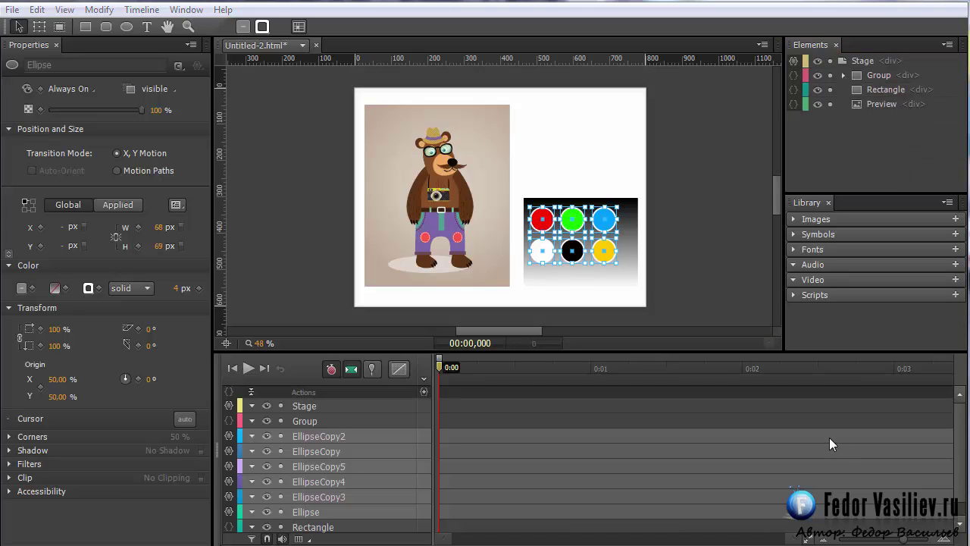
- Preview the composition in the browser and test the palette by colouring the bear's muzzle red, head green, ears blue and yellow, and one foot yellow
{"action": "key", "text": "ctrl+Return"}
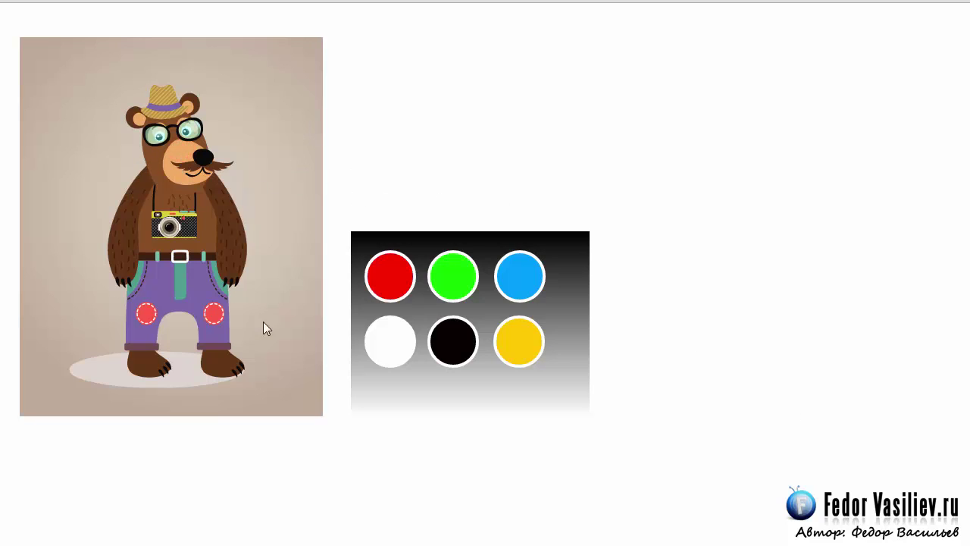
{"action": "left_click", "coordinate": [385, 276]}
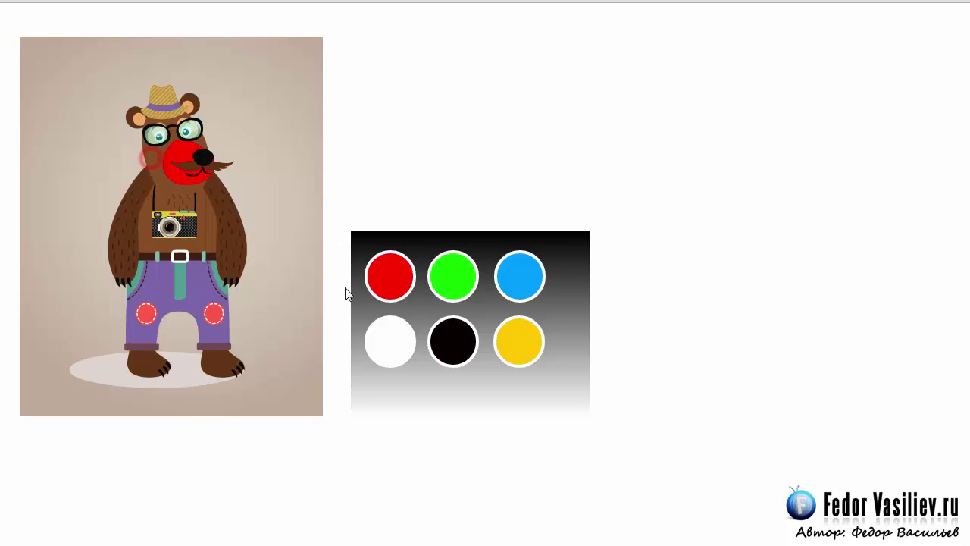
{"action": "left_click", "coordinate": [437, 268]}
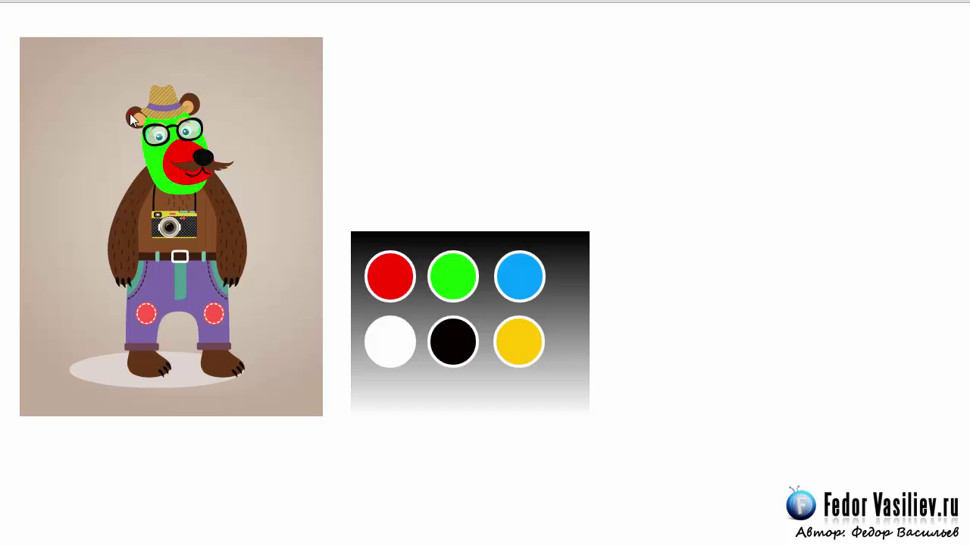
{"action": "left_click", "coordinate": [512, 267]}
{"action": "left_click", "coordinate": [526, 268]}
{"action": "left_click", "coordinate": [527, 350]}
{"action": "left_click", "coordinate": [518, 343]}
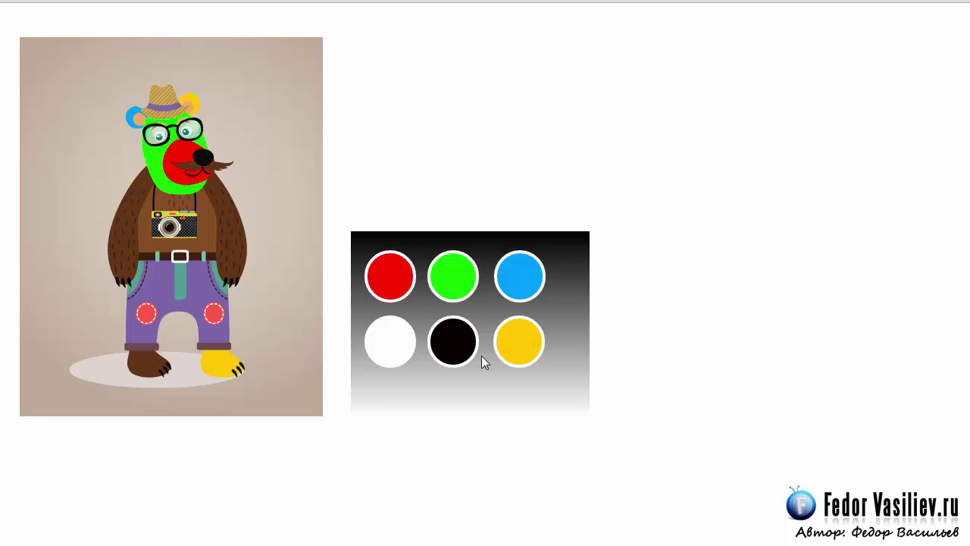
- Test recolouring the bear's other foot yellow and red, and the ground oval beneath it green, blue and red
{"action": "left_click", "coordinate": [521, 349]}
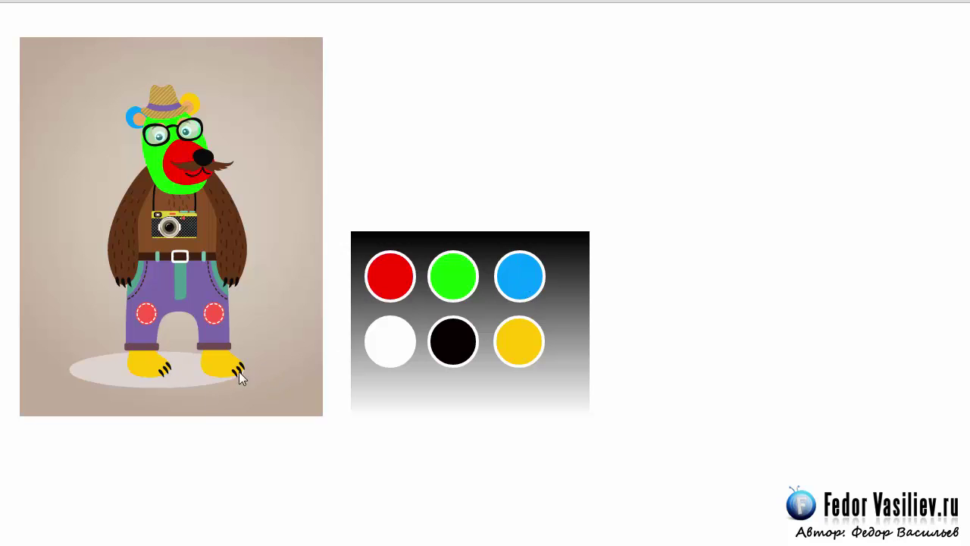
{"action": "left_click", "coordinate": [381, 283]}
{"action": "left_click", "coordinate": [191, 373]}
{"action": "left_click", "coordinate": [455, 281]}
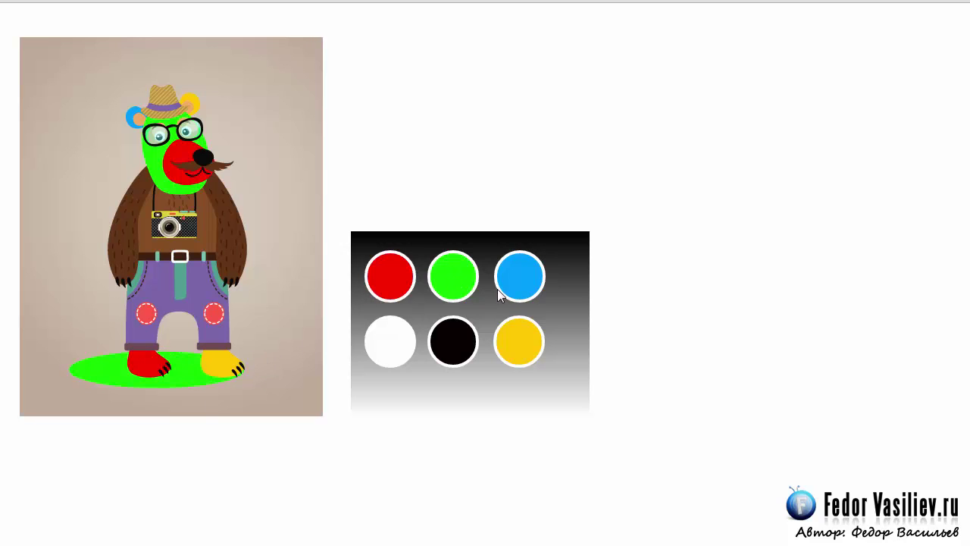
{"action": "left_click", "coordinate": [523, 276]}
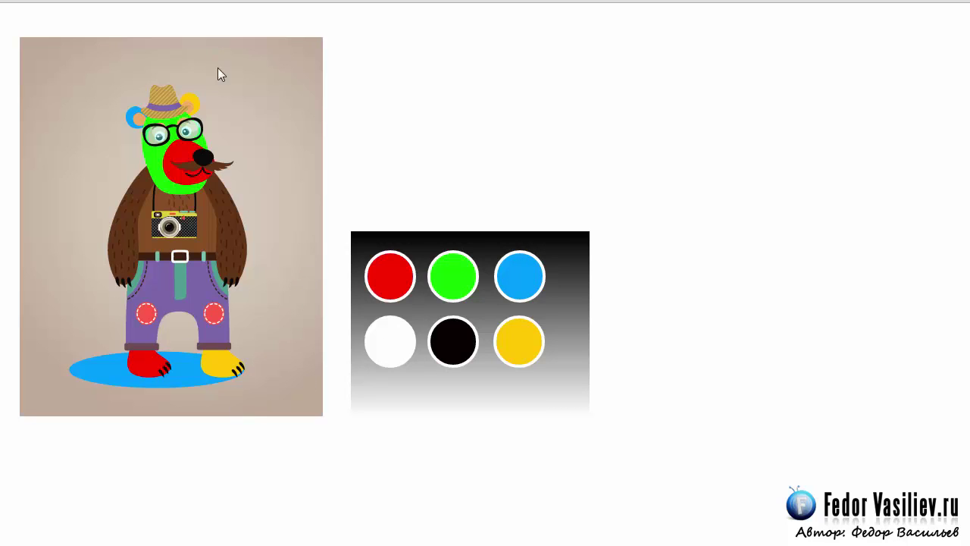
{"action": "left_click", "coordinate": [388, 276]}
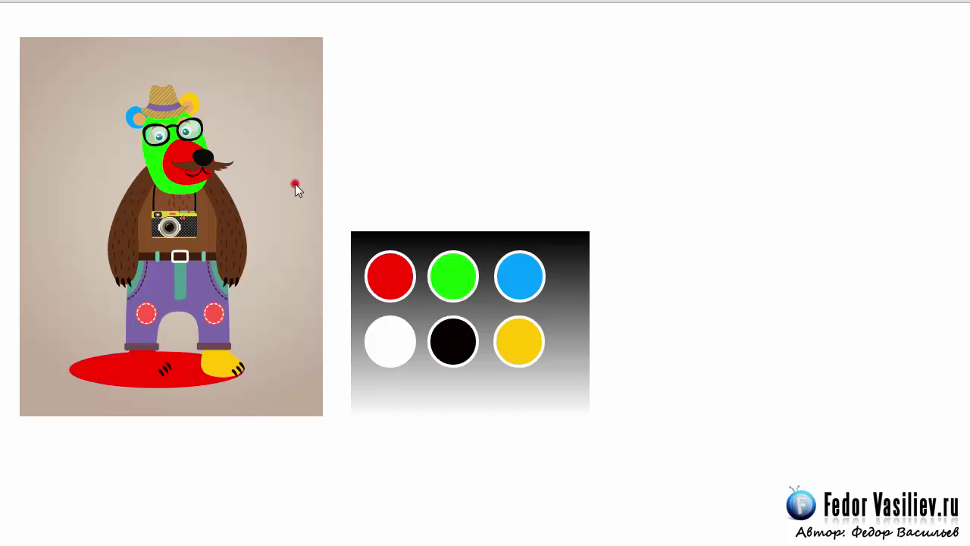